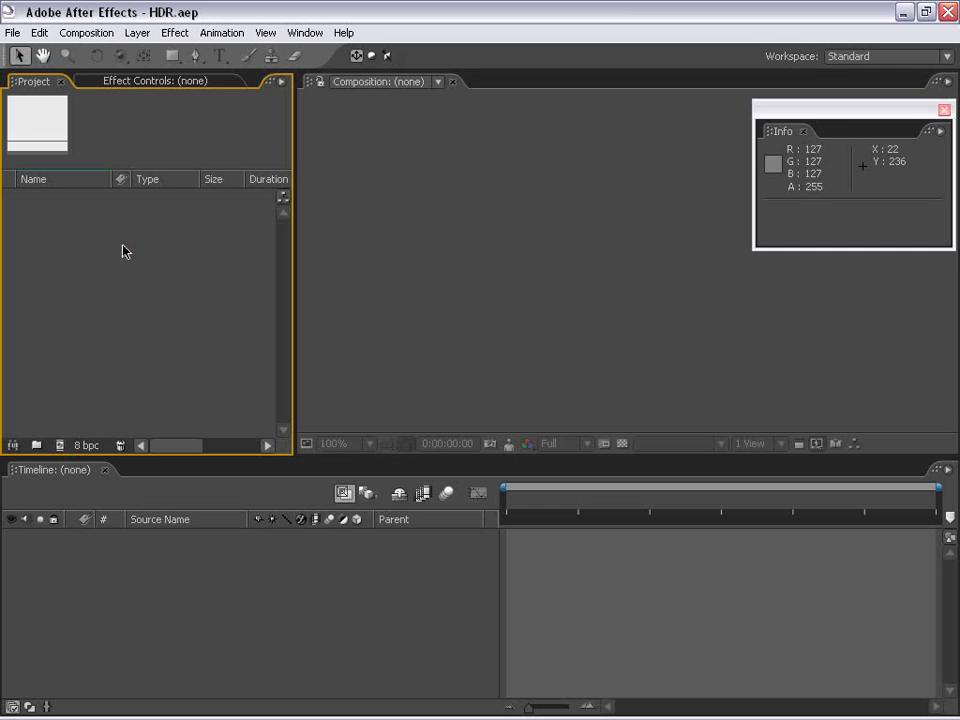
# - Create Comp 1 with default settings and add a new white solid layer
pyautogui.click(86, 32)
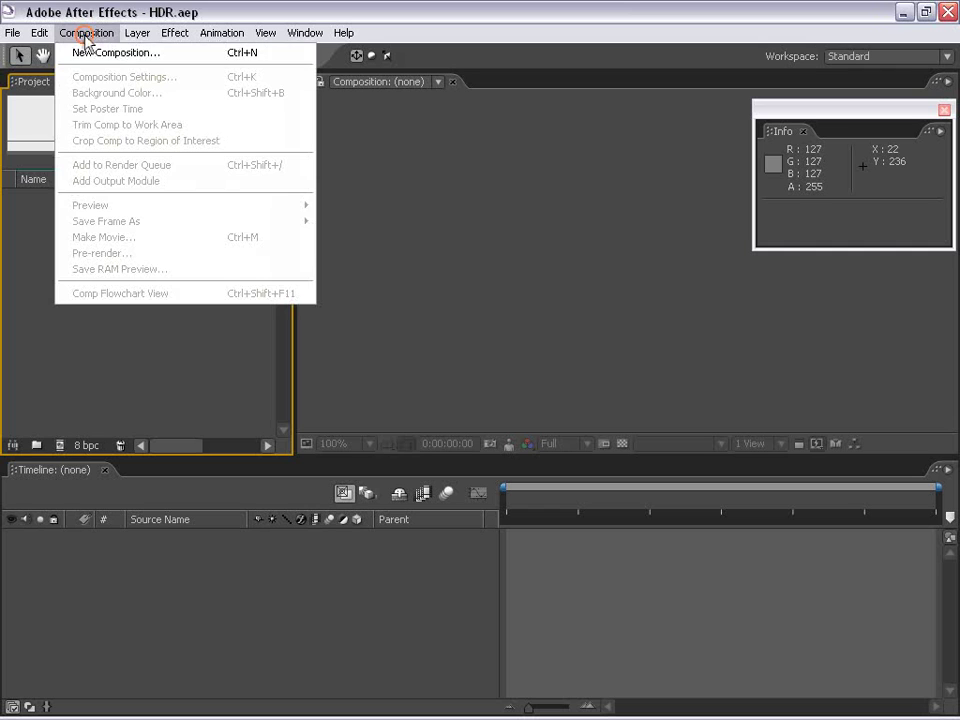
pyautogui.click(86, 51)
pyautogui.click(456, 570)
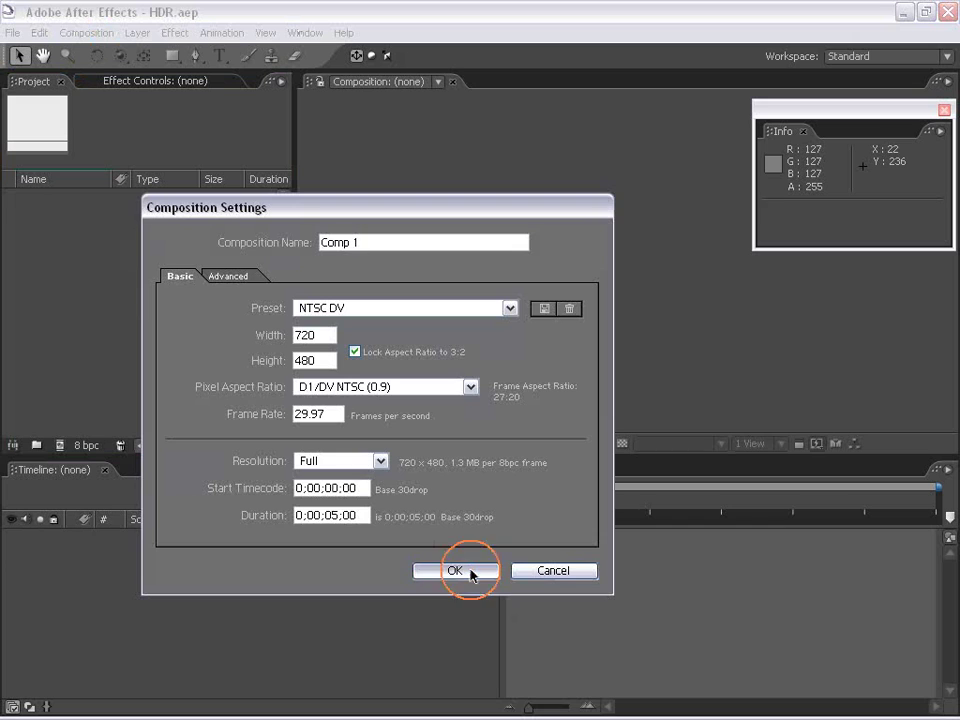
pyautogui.click(137, 33)
pyautogui.moveTo(140, 52)
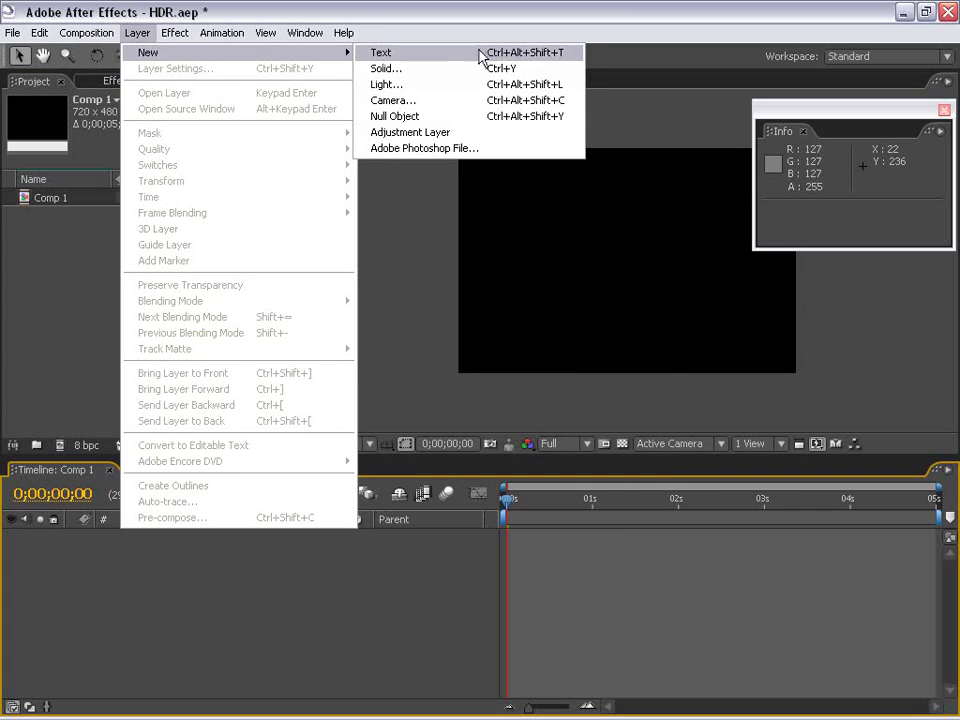
pyautogui.click(495, 62)
pyautogui.click(522, 474)
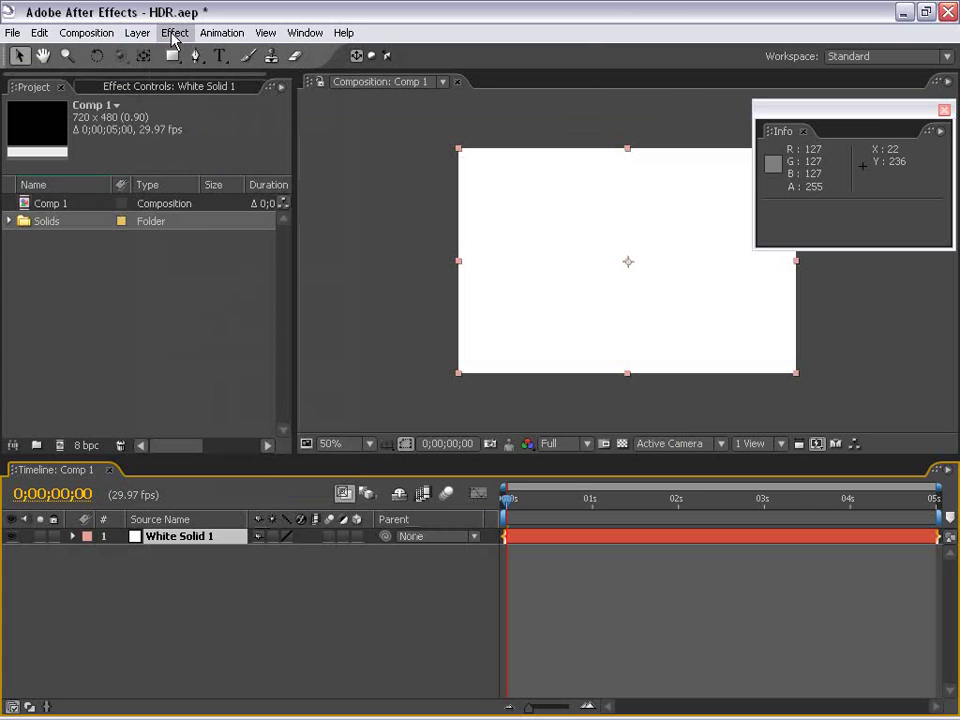
# - Apply Ramp to White Solid 1, with start point 360,46 and end point 360,430
pyautogui.click(174, 33)
pyautogui.moveTo(211, 241)
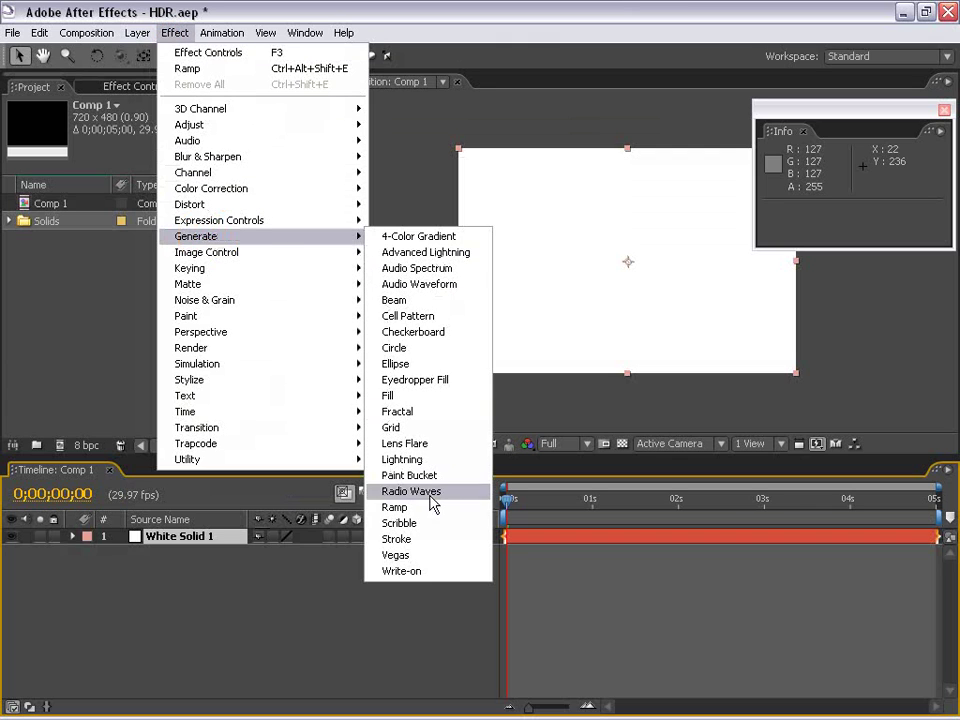
pyautogui.click(400, 510)
pyautogui.moveTo(595, 260); pyautogui.dragTo(527, 259)
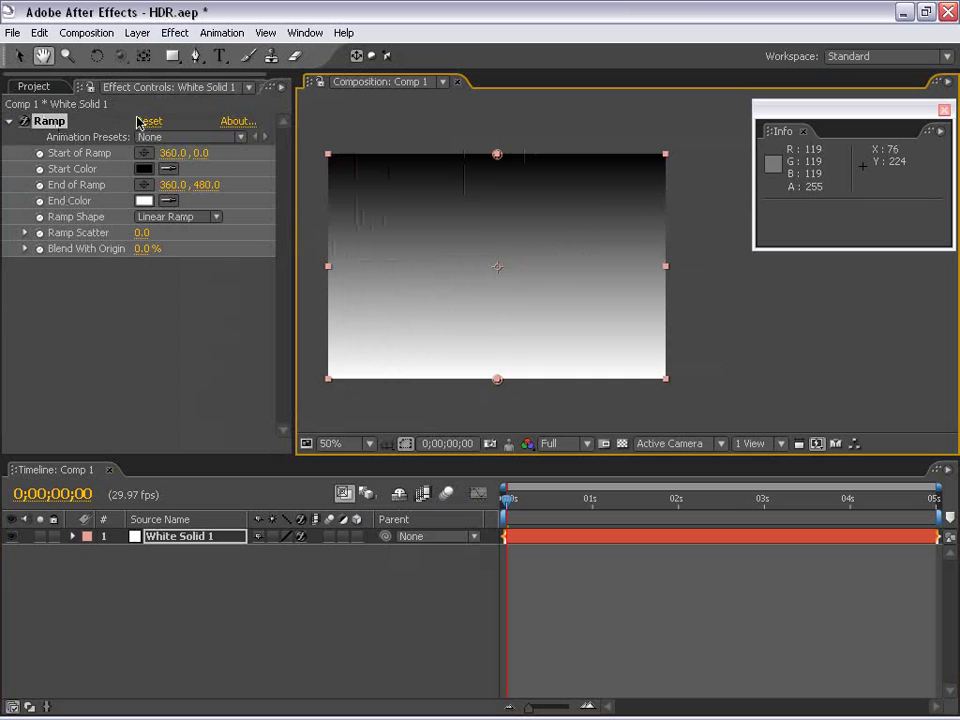
pyautogui.moveTo(498, 156); pyautogui.dragTo(499, 180)
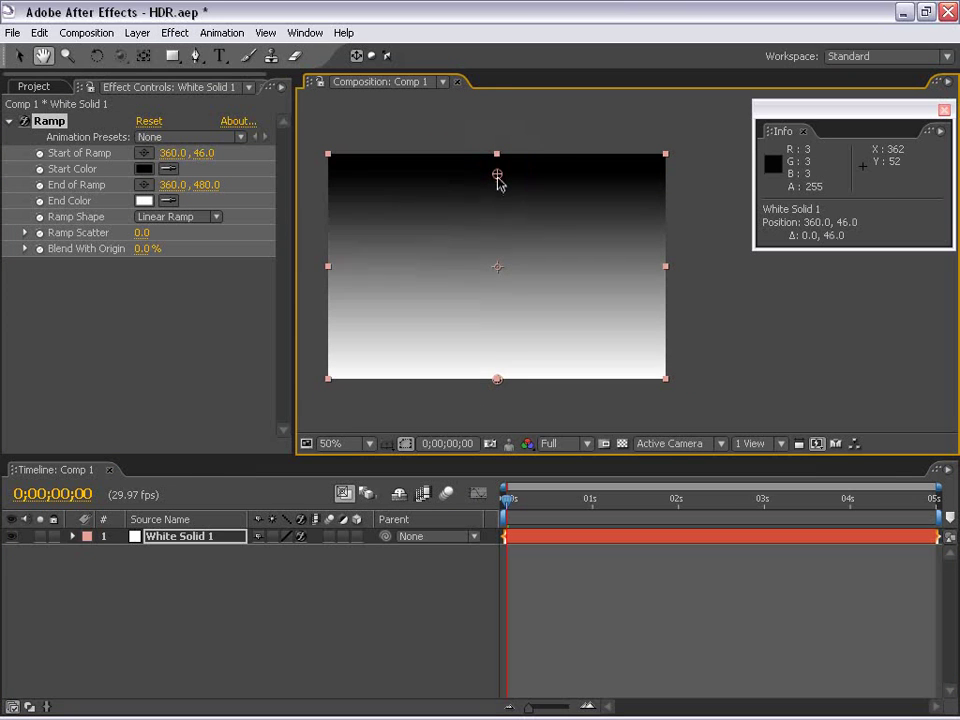
pyautogui.moveTo(497, 380); pyautogui.dragTo(497, 357)
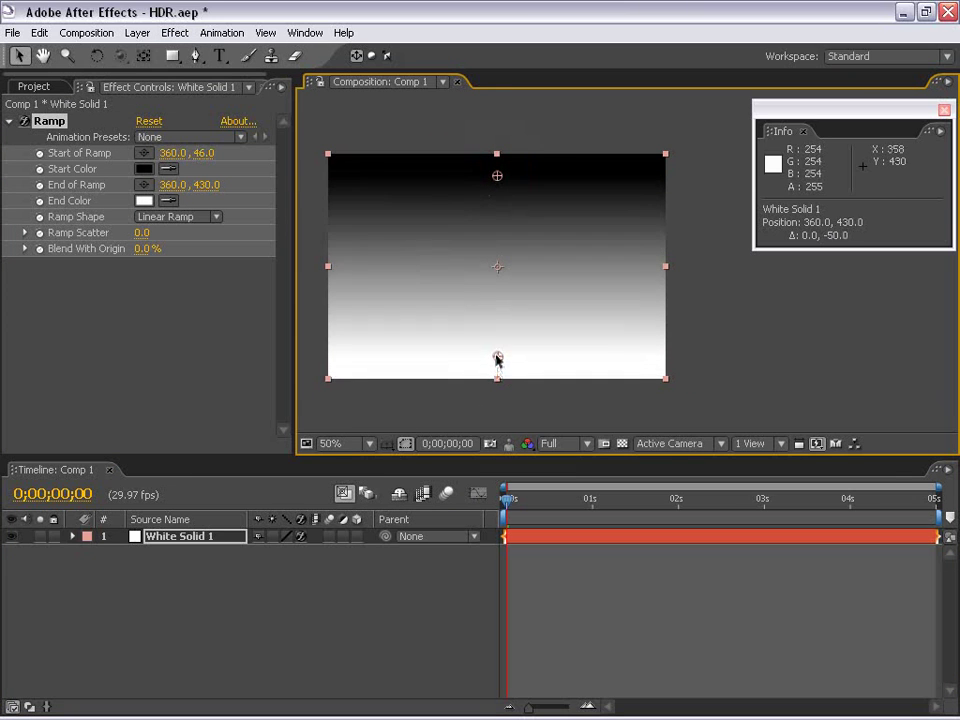
pyautogui.moveTo(815, 110); pyautogui.dragTo(789, 137)
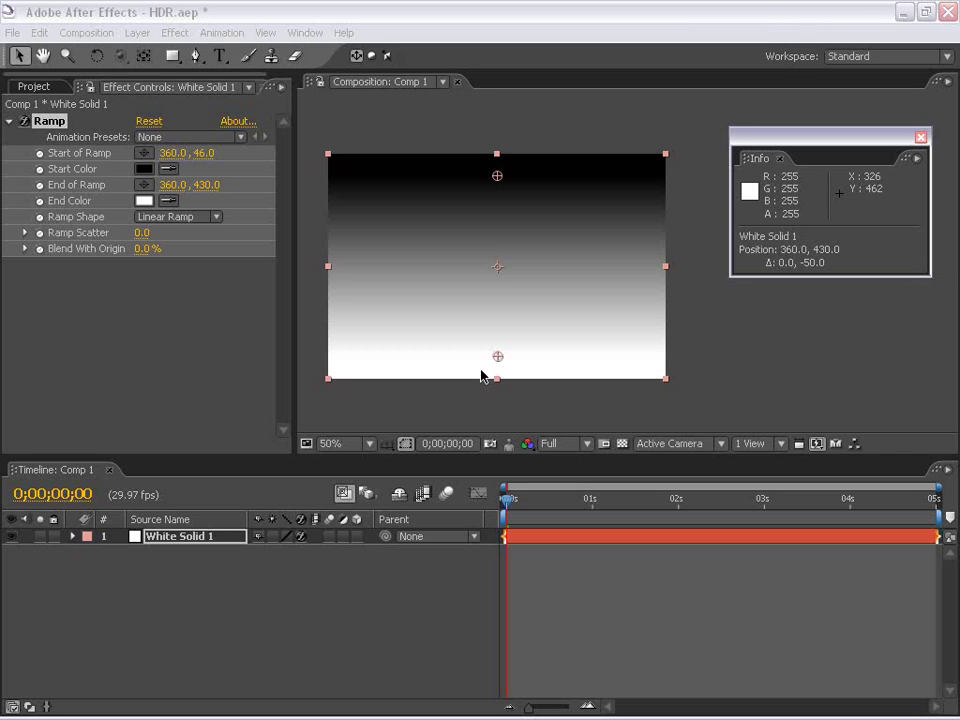
# - Show the Ramp effect controls and open the End Color picker beside the composition
pyautogui.click(33, 86)
pyautogui.press('F3')
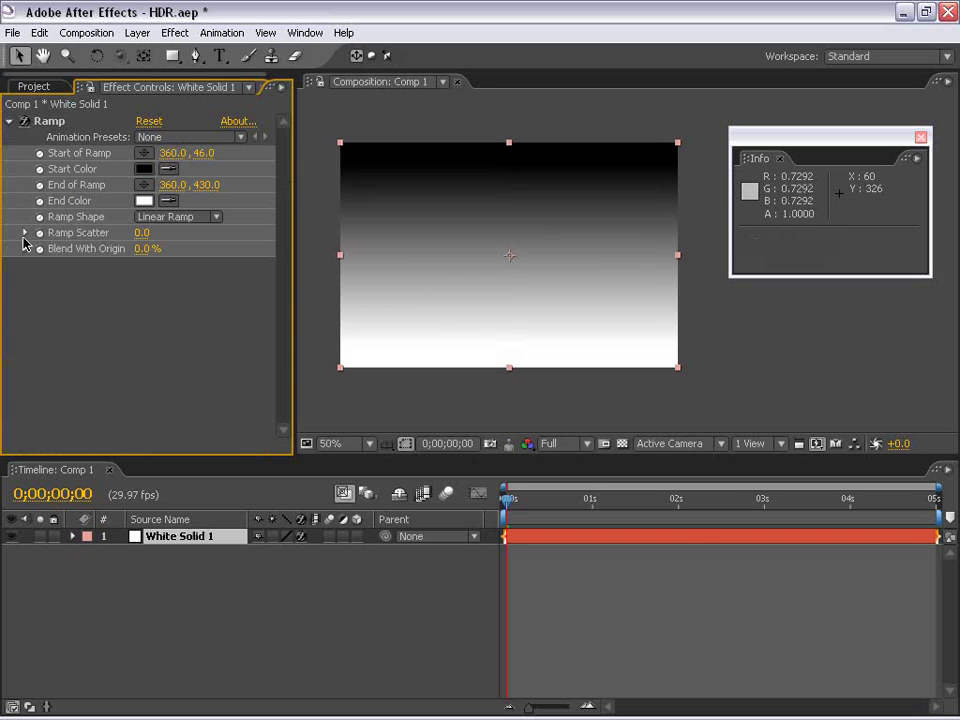
pyautogui.click(144, 200)
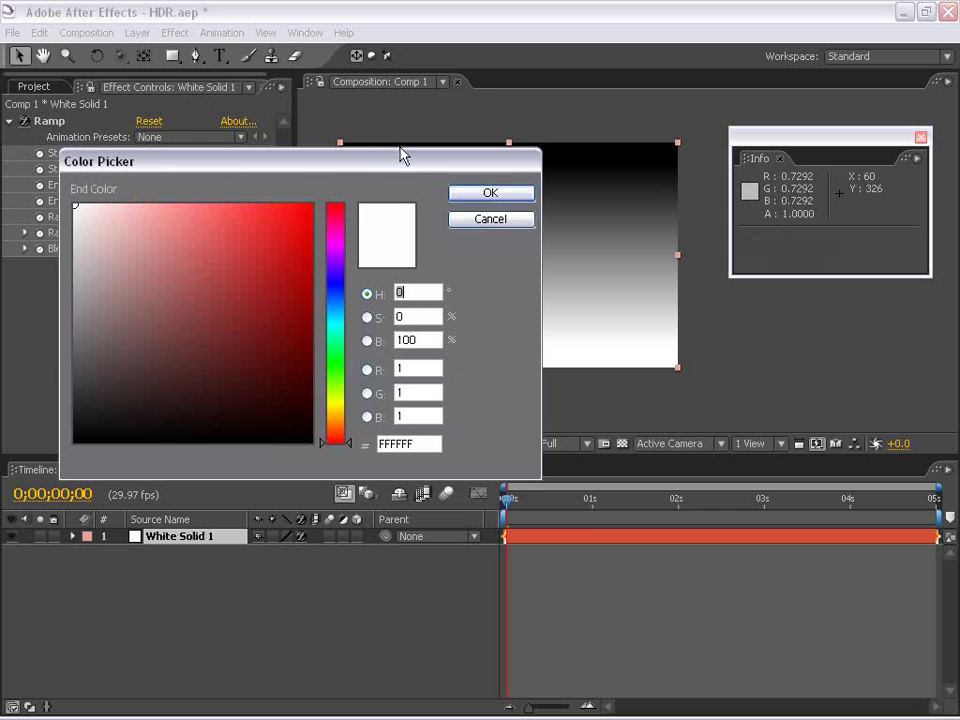
pyautogui.moveTo(360, 160); pyautogui.dragTo(384, 220)
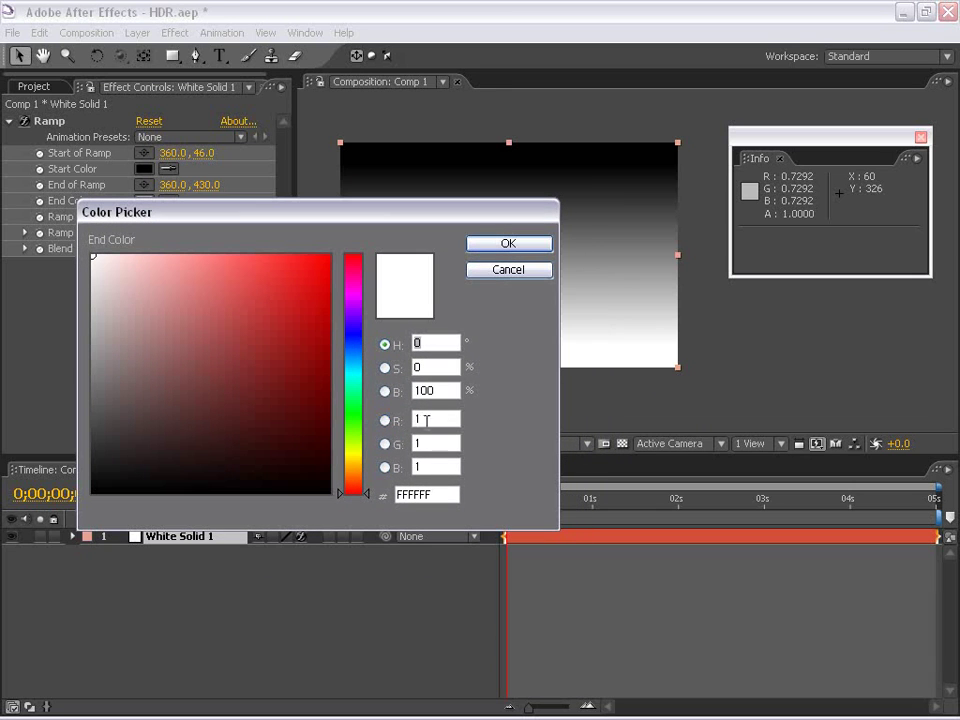
pyautogui.moveTo(425, 207); pyautogui.dragTo(467, 257)
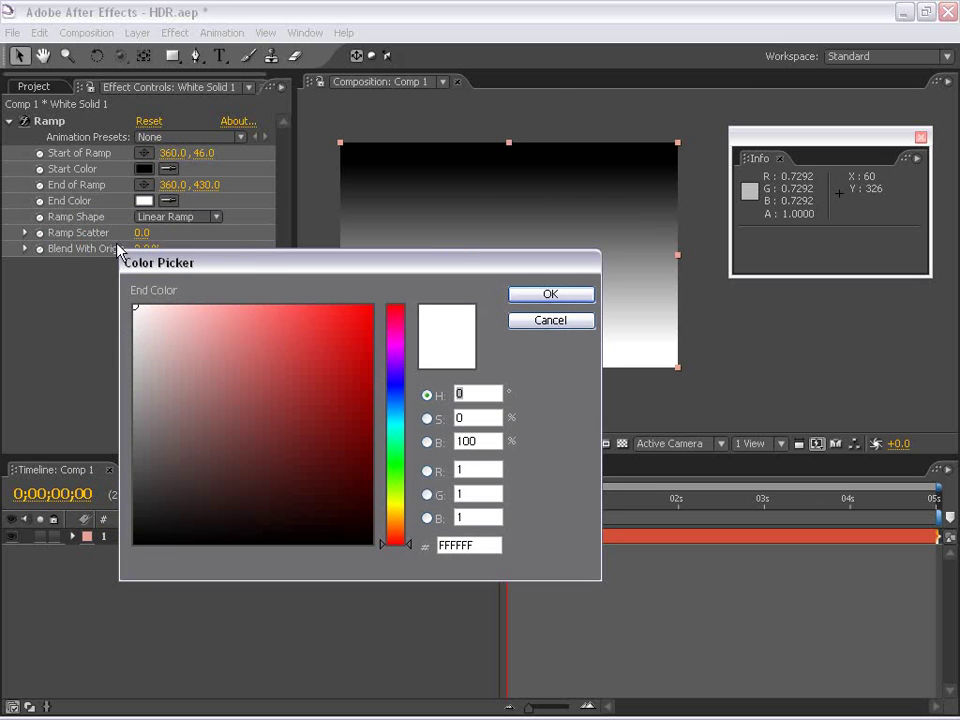
pyautogui.moveTo(268, 266); pyautogui.dragTo(289, 304)
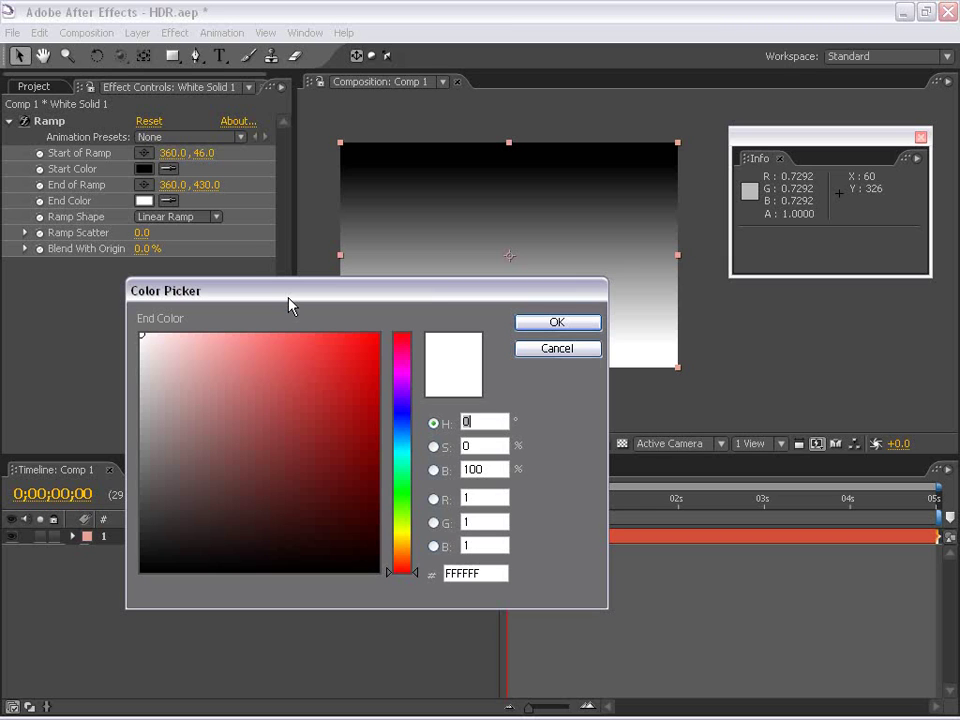
pyautogui.press('Tab')
pyautogui.press('Tab')
pyautogui.press('Tab')
pyautogui.moveTo(245, 290); pyautogui.dragTo(197, 274)
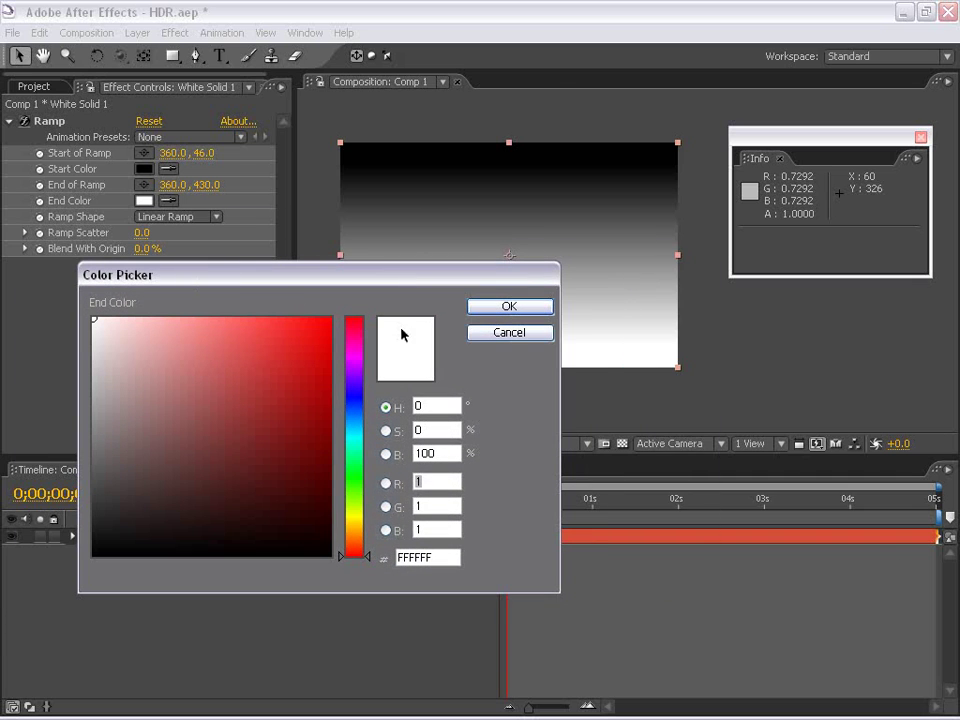
# - Set the Ramp End Color to R 4, G 4, B 4 and confirm
pyautogui.click(450, 481)
pyautogui.press('BackSpace')
pyautogui.write('4')
pyautogui.press('Tab')
pyautogui.write('4')
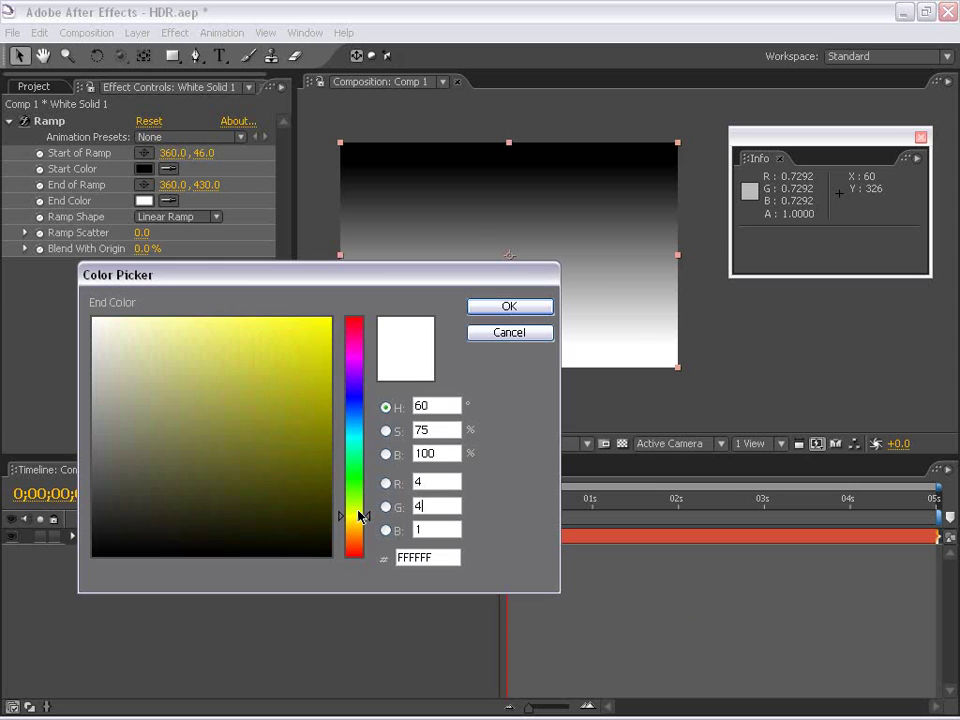
pyautogui.press('Tab')
pyautogui.write('4')
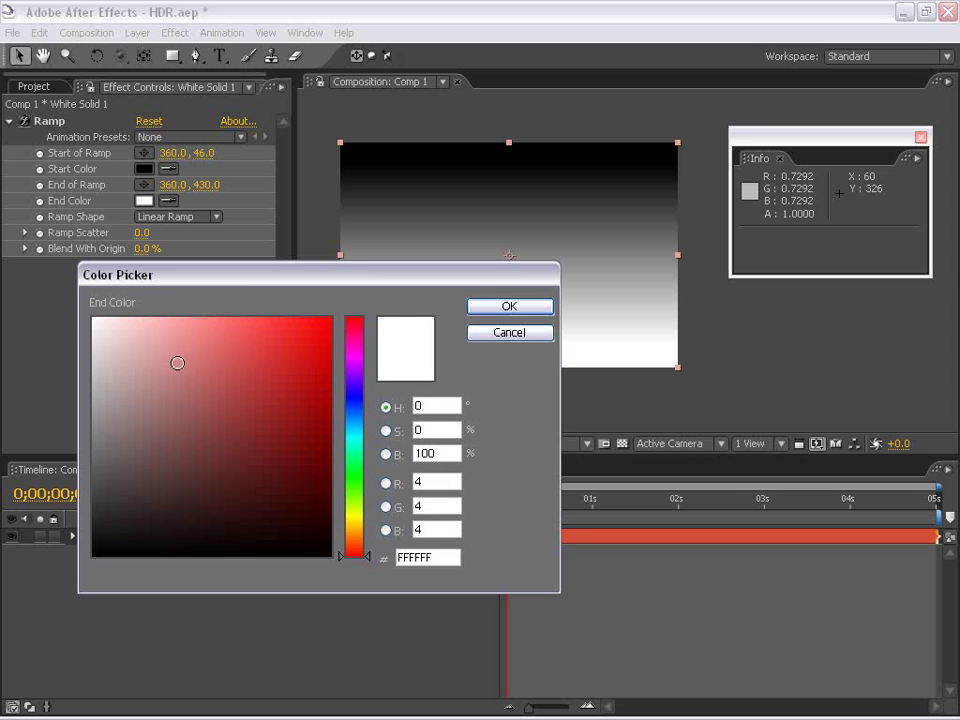
pyautogui.click(508, 307)
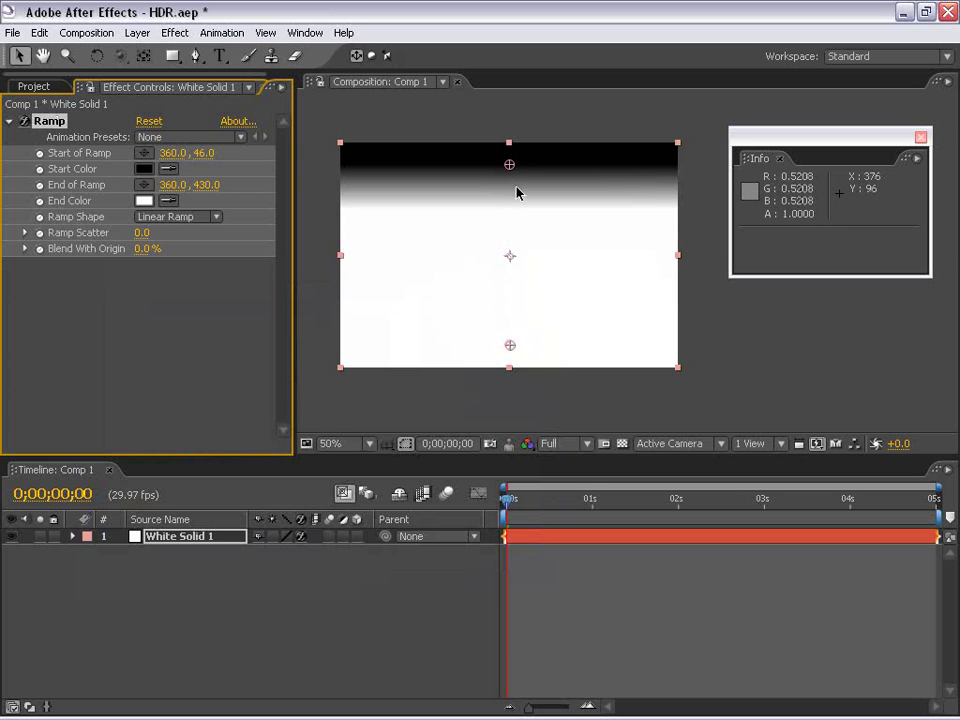
# - Move the Ramp start to 360,4 and end to 360,430, zooming in to inspect
pyautogui.moveTo(510, 168); pyautogui.dragTo(510, 146)
pyautogui.moveTo(510, 345); pyautogui.dragTo(508, 369)
pyautogui.press('.')
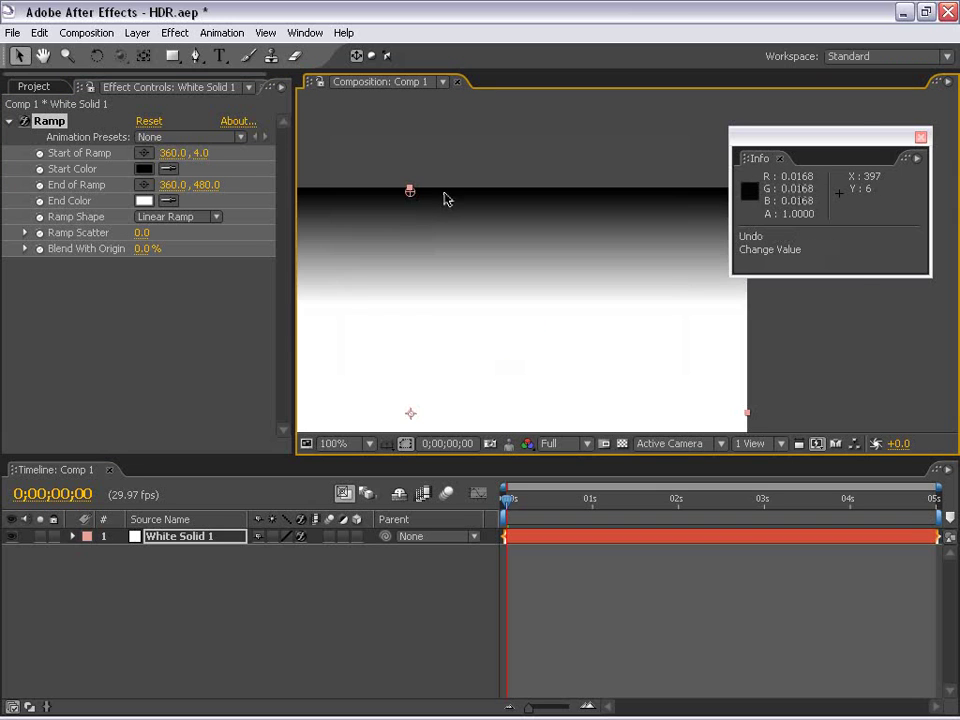
pyautogui.press('.')
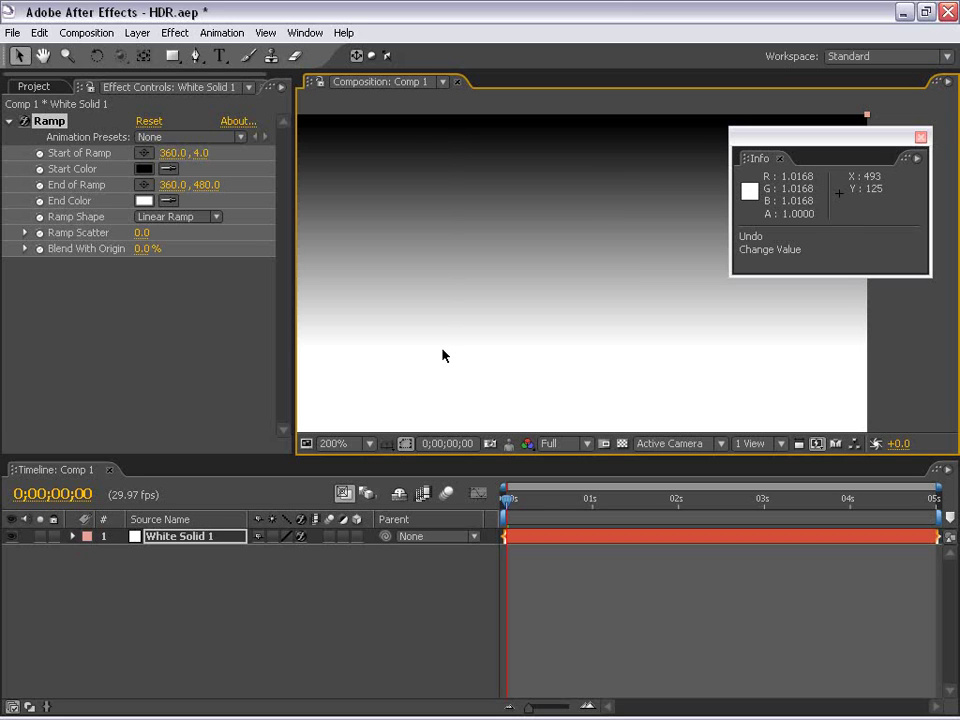
pyautogui.press(',')
pyautogui.press(',')
pyautogui.moveTo(489, 343); pyautogui.dragTo(474, 184)
pyautogui.press('.')
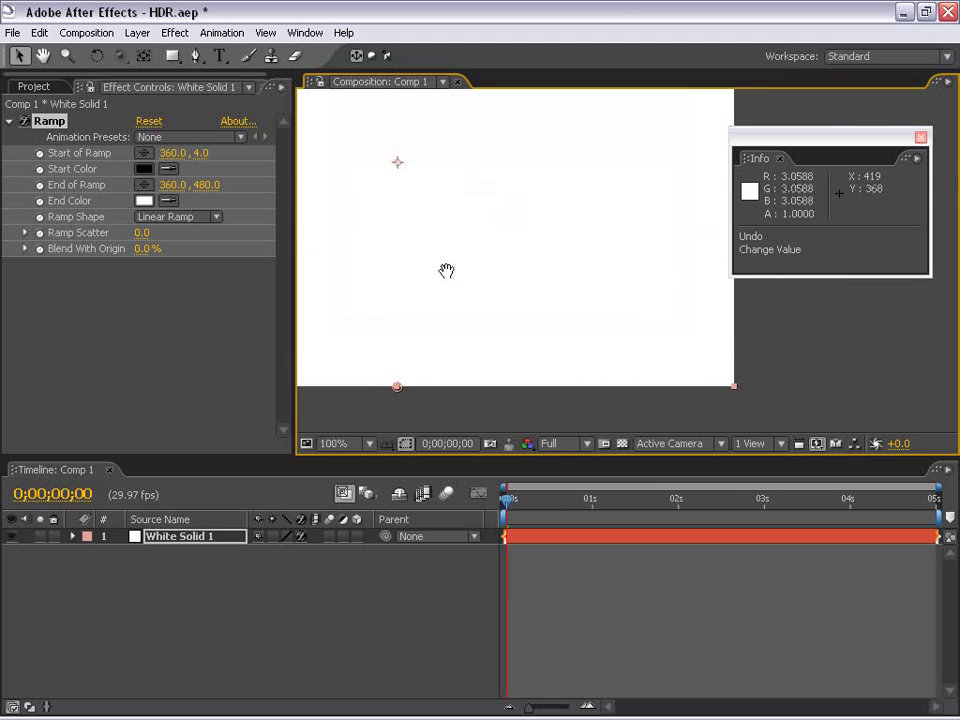
pyautogui.moveTo(580, 232); pyautogui.dragTo(510, 219)
pyautogui.press(',')
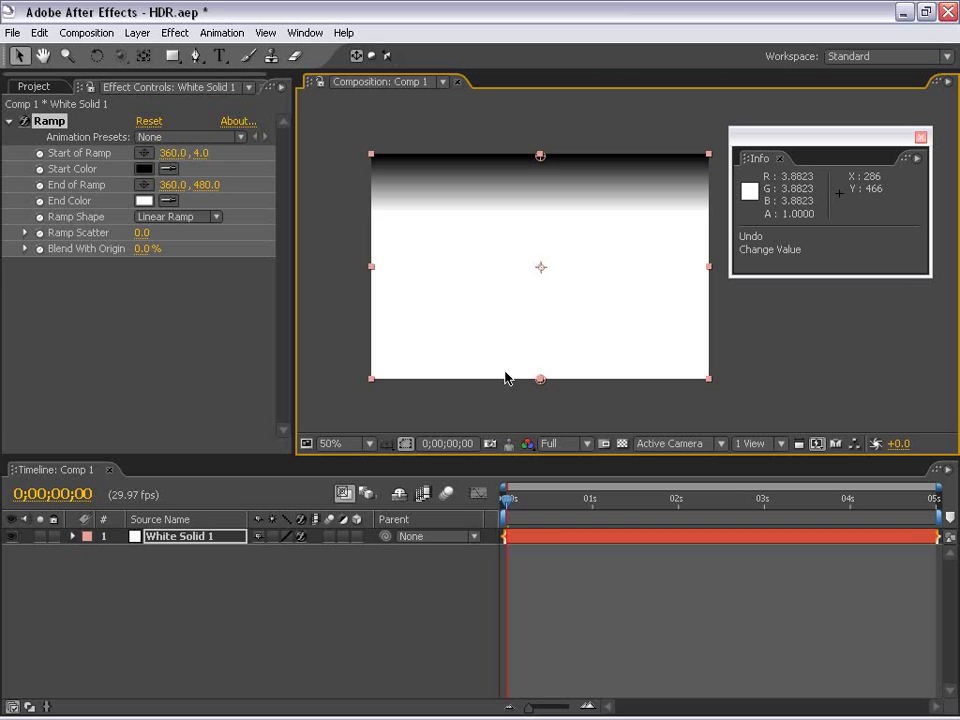
pyautogui.moveTo(622, 323); pyautogui.dragTo(597, 321)
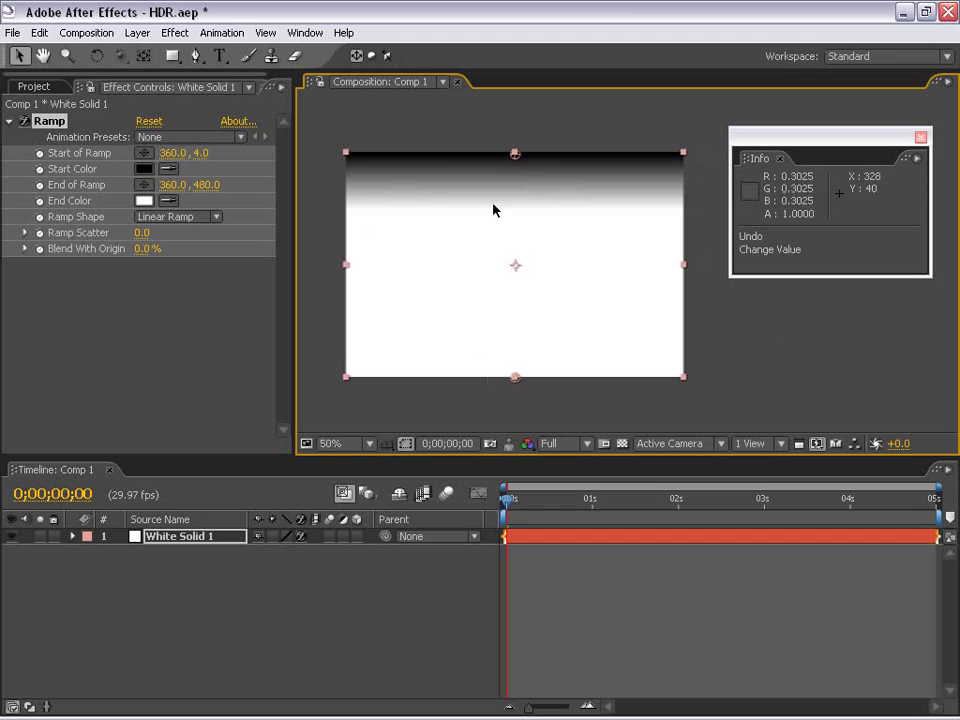
# - Lower the viewer exposure to check bright values, then reset it to +0.0
pyautogui.click(877, 444)
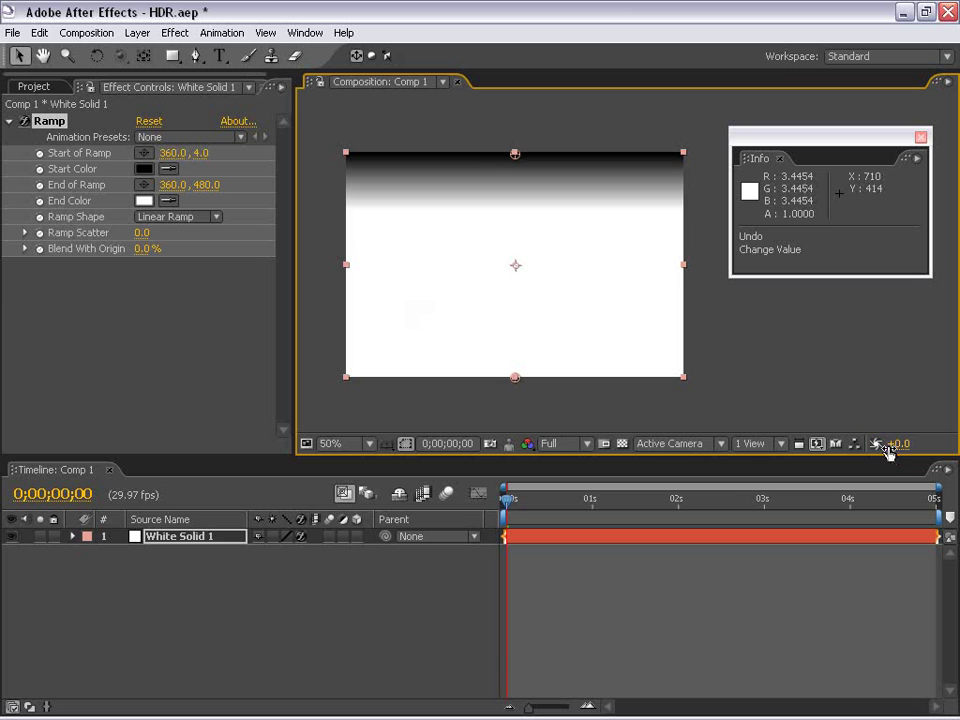
pyautogui.moveTo(888, 450); pyautogui.dragTo(846, 443)
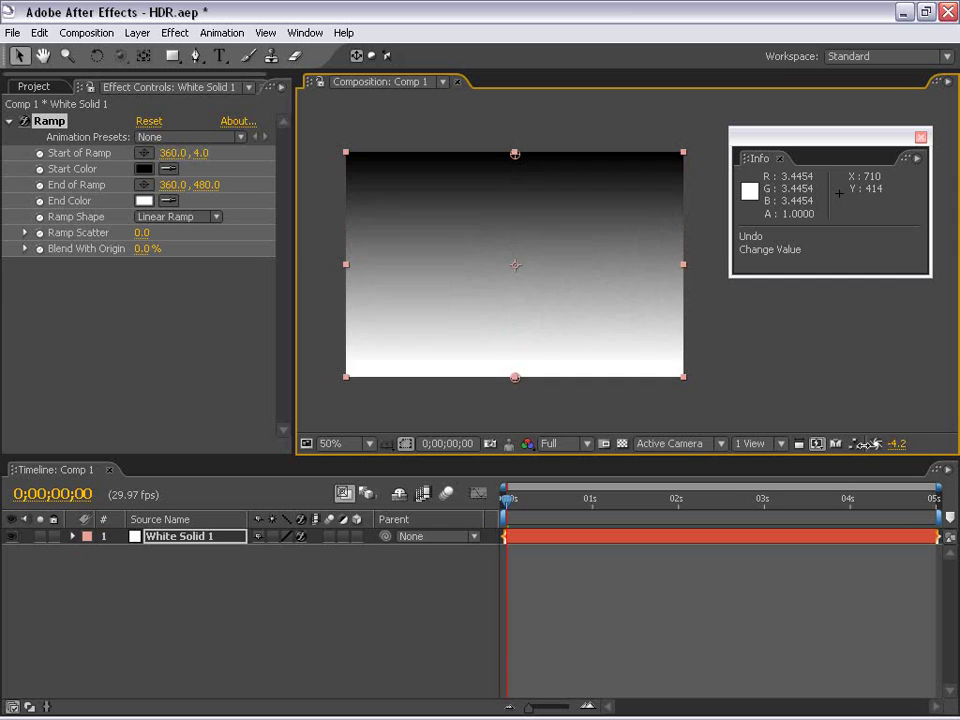
pyautogui.click(876, 448)
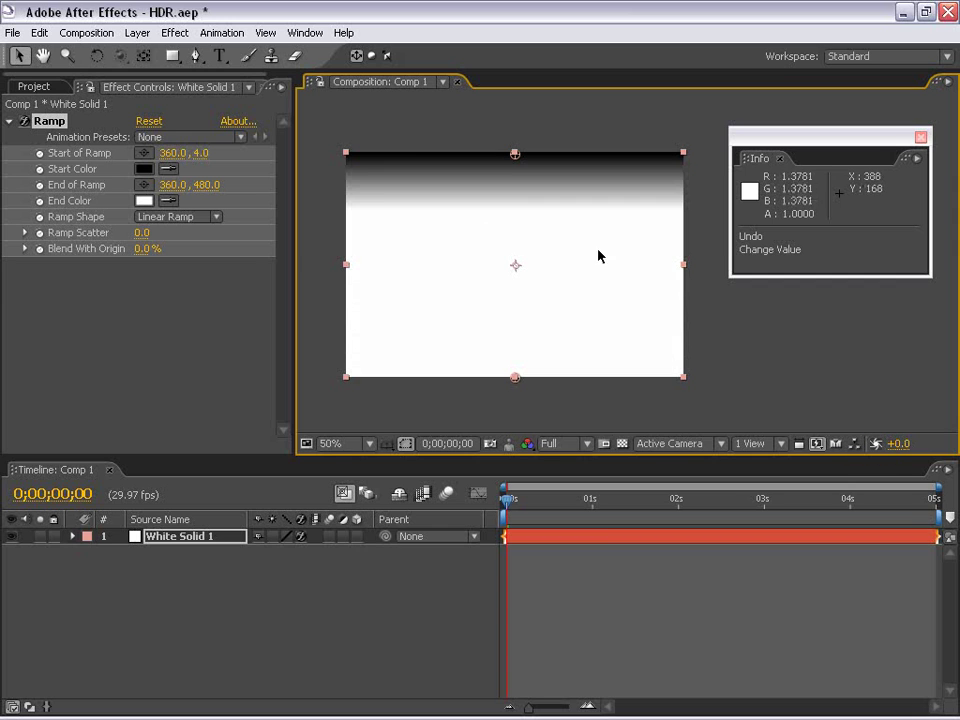
pyautogui.moveTo(613, 356); pyautogui.dragTo(609, 331)
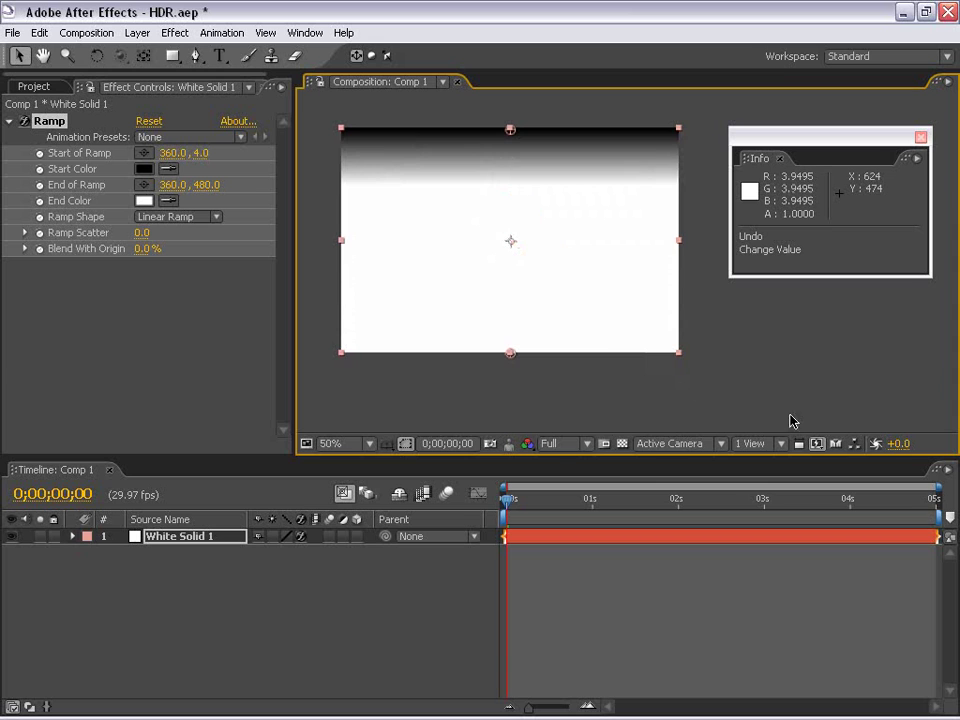
pyautogui.moveTo(899, 444); pyautogui.dragTo(847, 446)
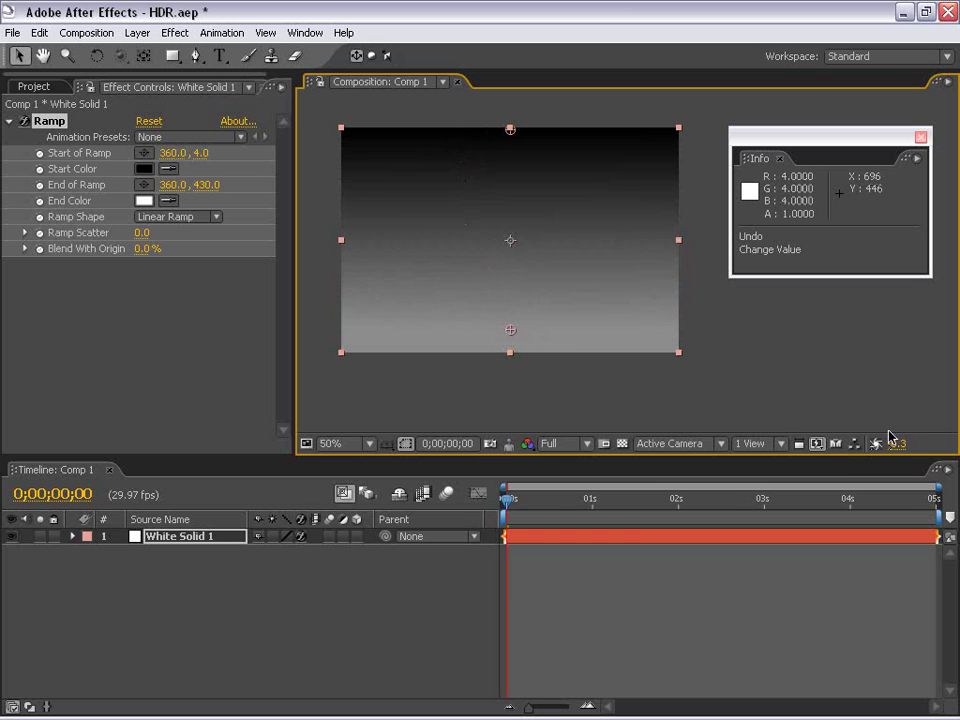
pyautogui.click(875, 444)
pyautogui.moveTo(855, 366); pyautogui.dragTo(876, 398)
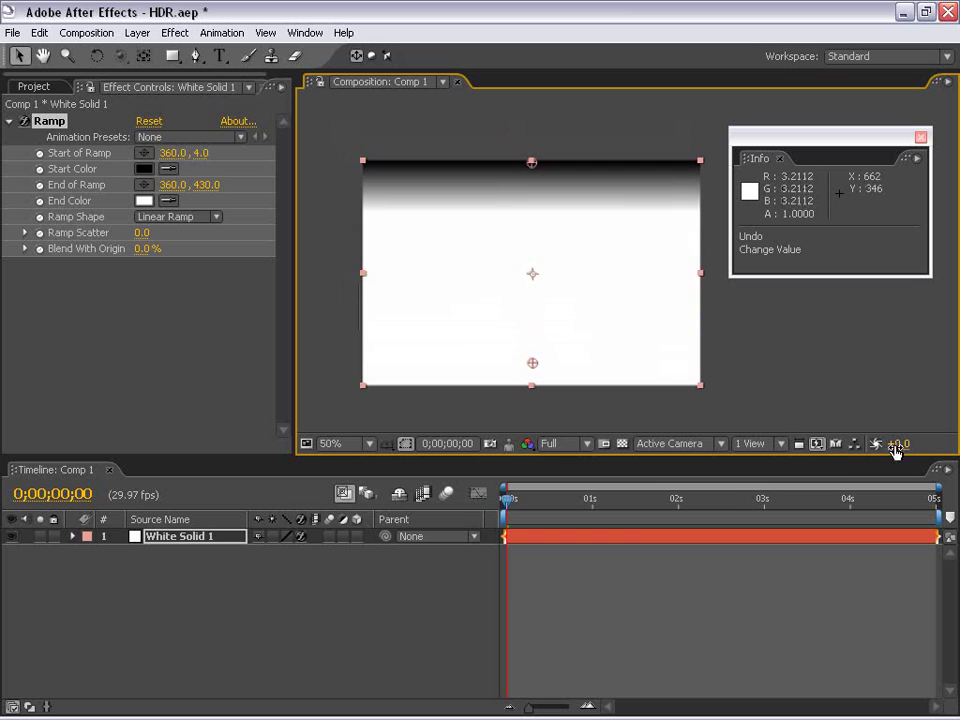
pyautogui.moveTo(579, 246); pyautogui.dragTo(540, 257)
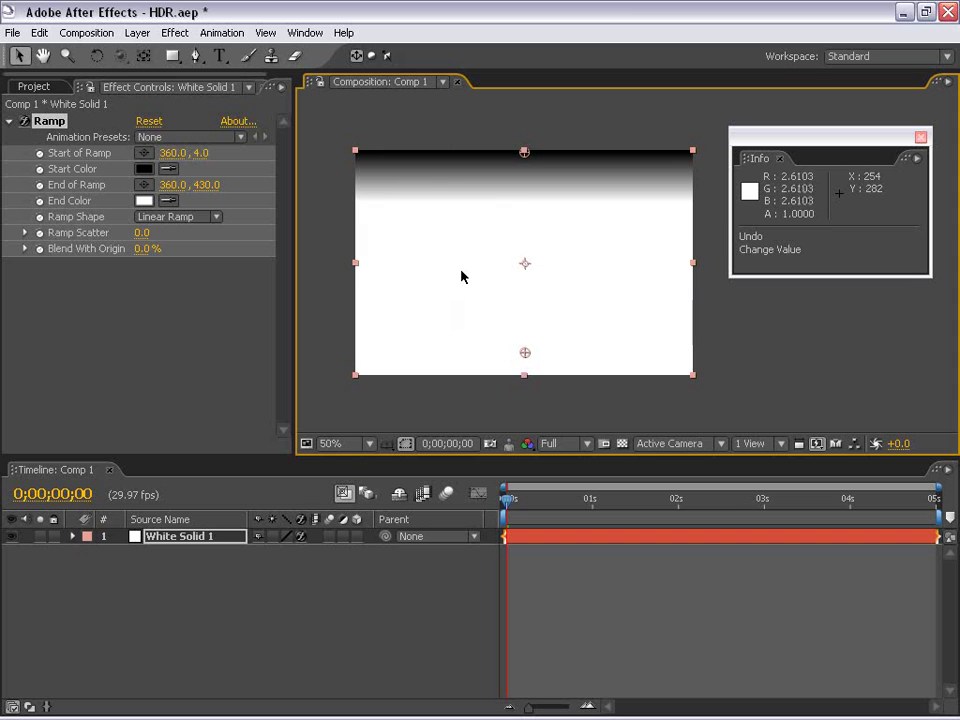
pyautogui.moveTo(609, 279); pyautogui.dragTo(549, 273)
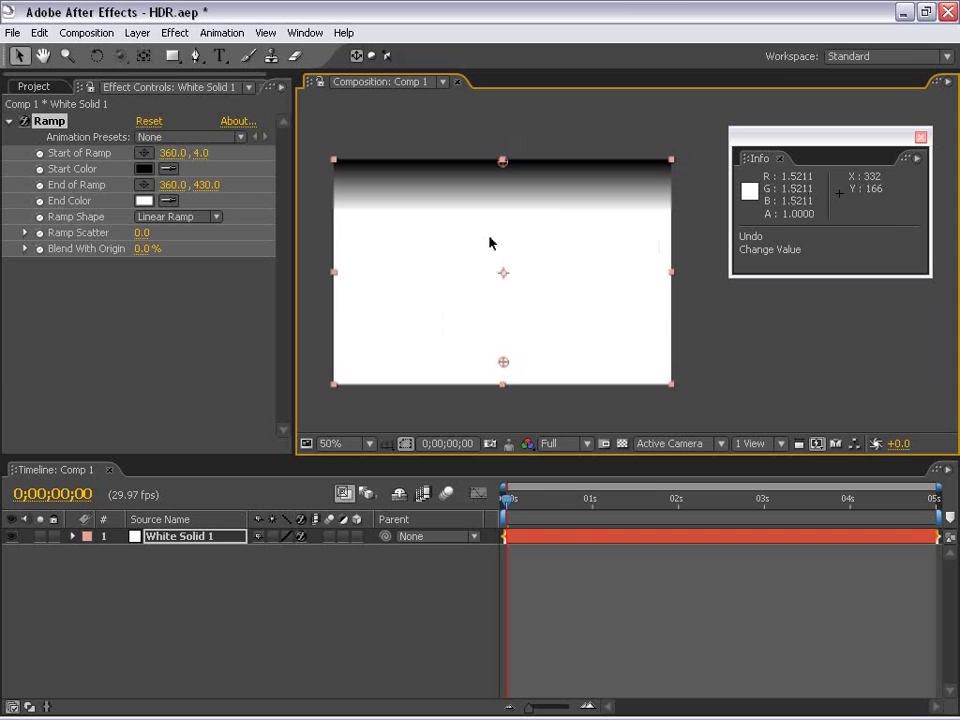
# - Add an Exposure effect below Ramp and scrub Exposure to -3.60, then -5.60
pyautogui.click(176, 38)
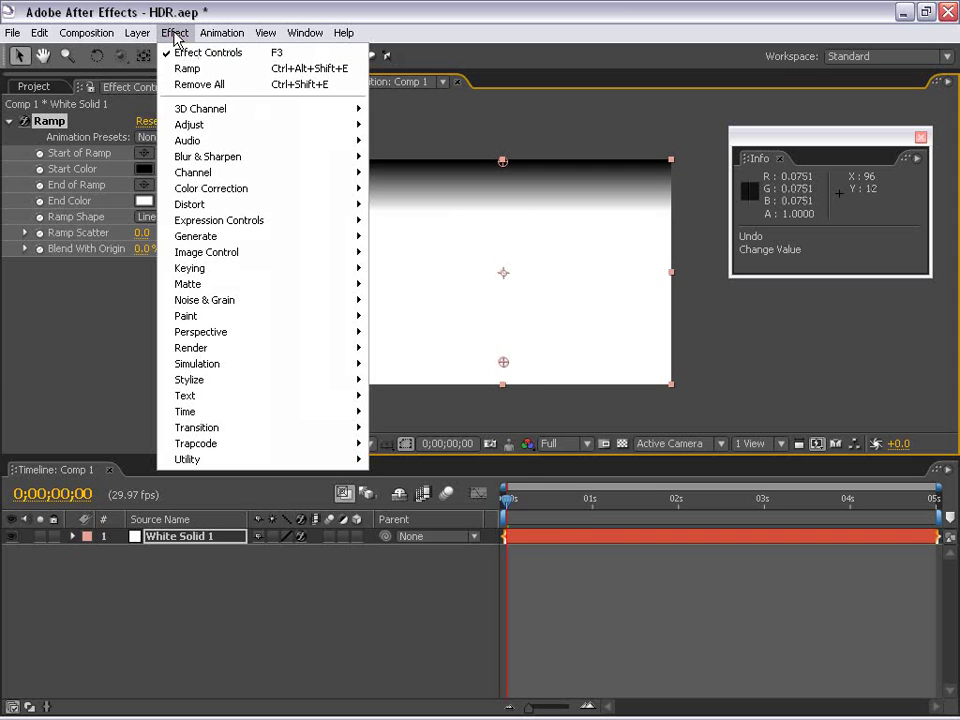
pyautogui.moveTo(213, 190)
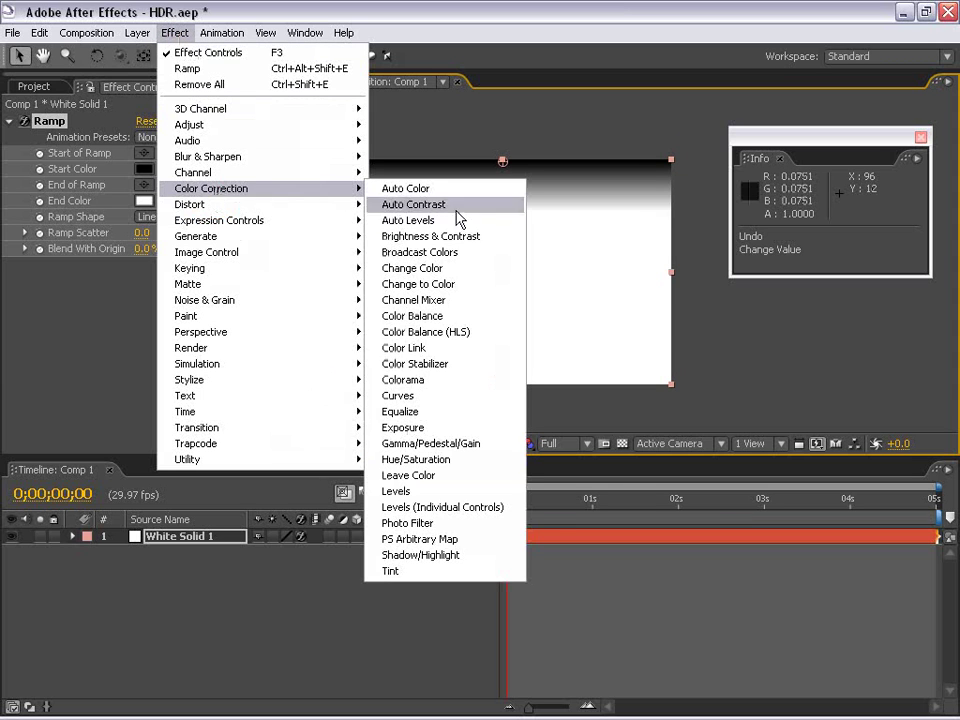
pyautogui.click(402, 427)
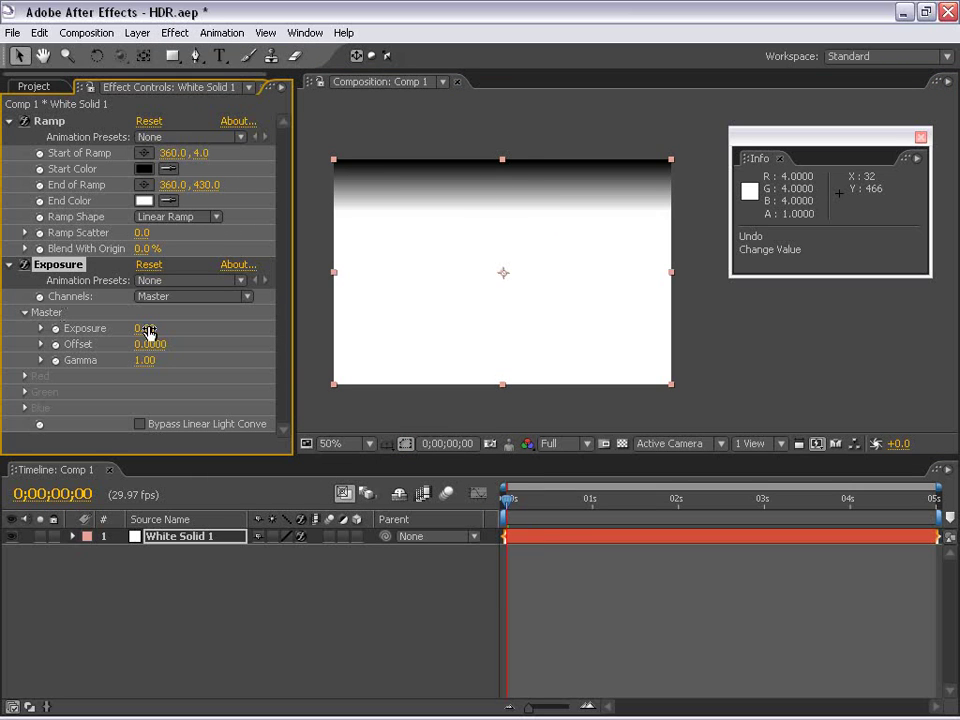
pyautogui.moveTo(145, 328); pyautogui.dragTo(98, 328)
pyautogui.press('.')
pyautogui.moveTo(521, 336); pyautogui.dragTo(523, 264)
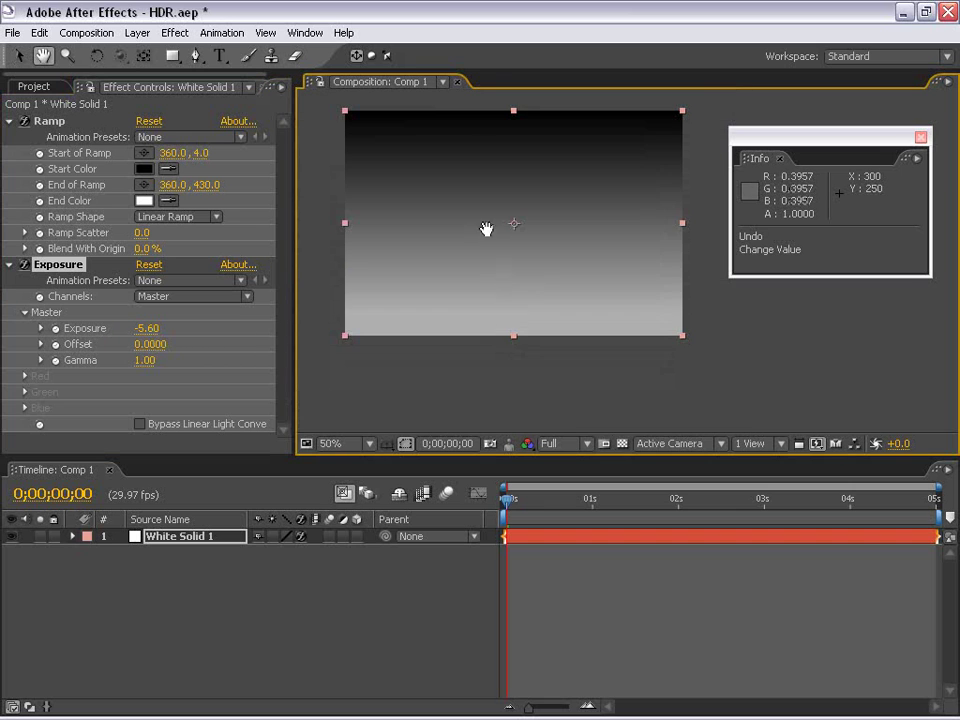
pyautogui.moveTo(486, 229); pyautogui.dragTo(500, 294)
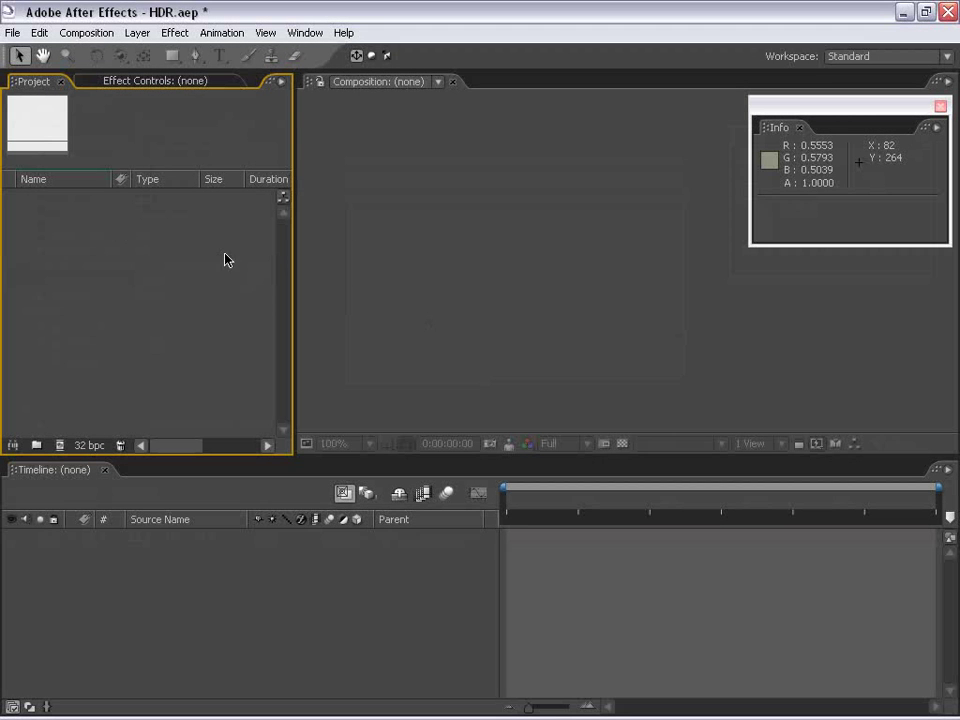
# - Import car.hdr into the project and preview it in the footage viewer
pyautogui.doubleClick(139, 263)
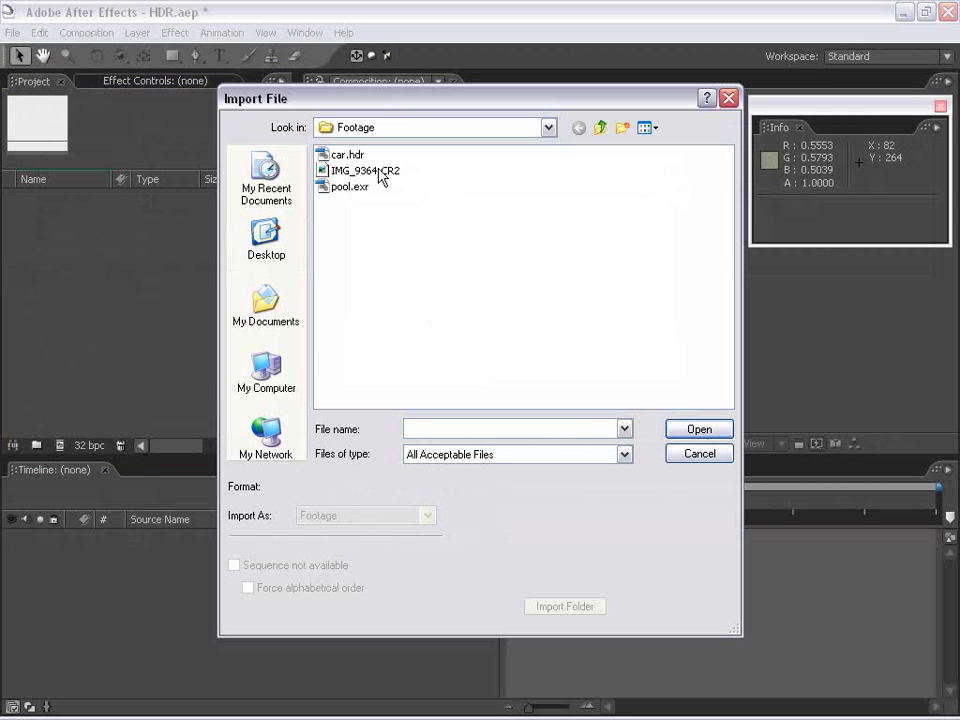
pyautogui.doubleClick(325, 156)
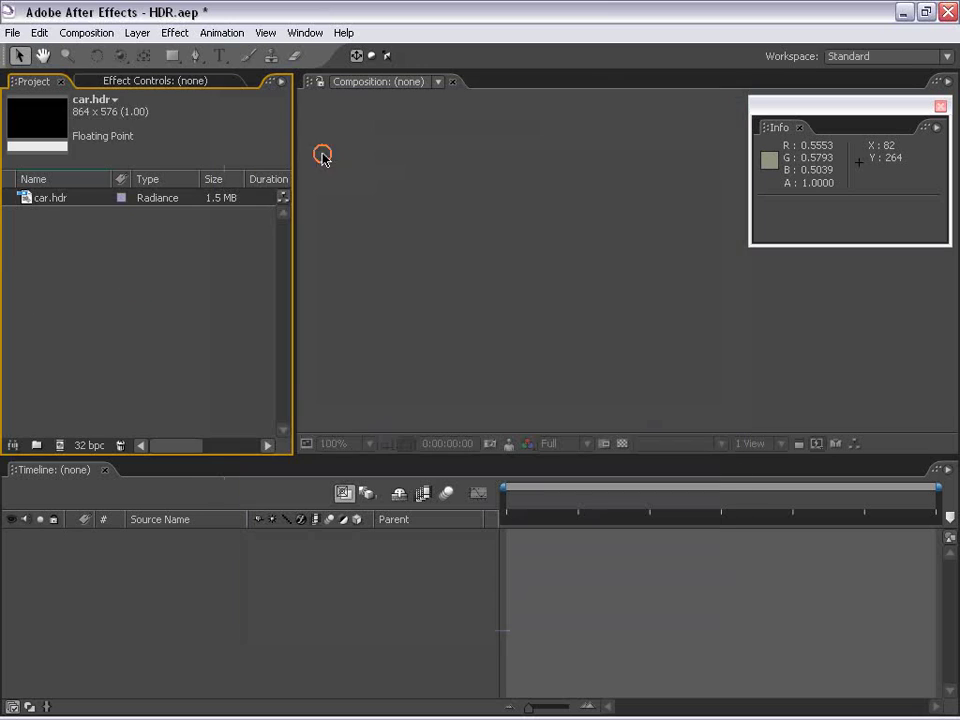
pyautogui.doubleClick(30, 197)
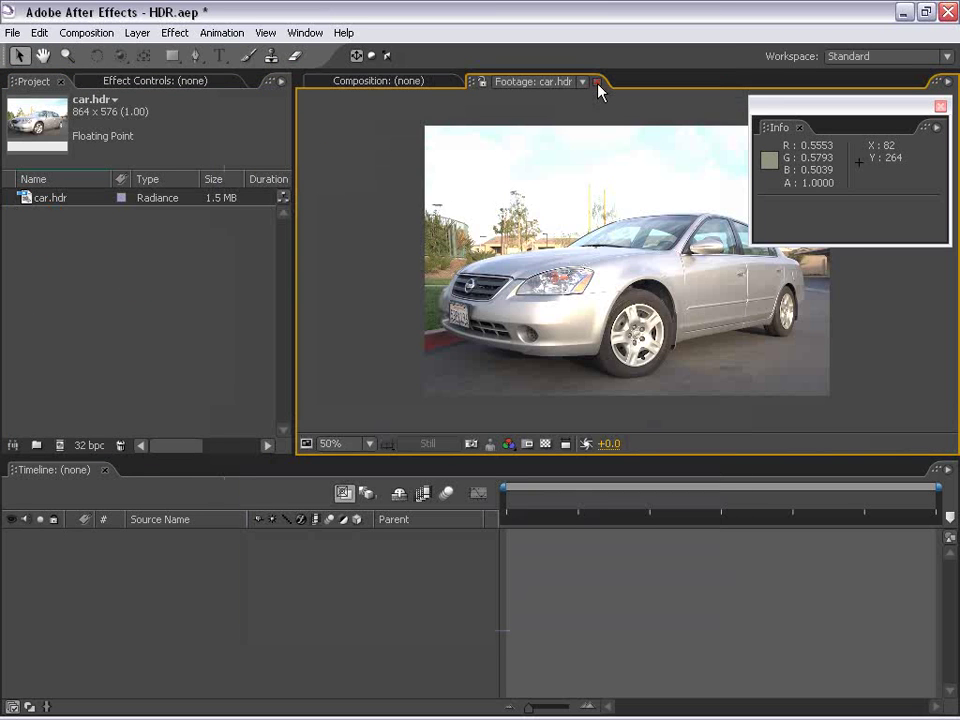
pyautogui.click(596, 82)
pyautogui.click(118, 272)
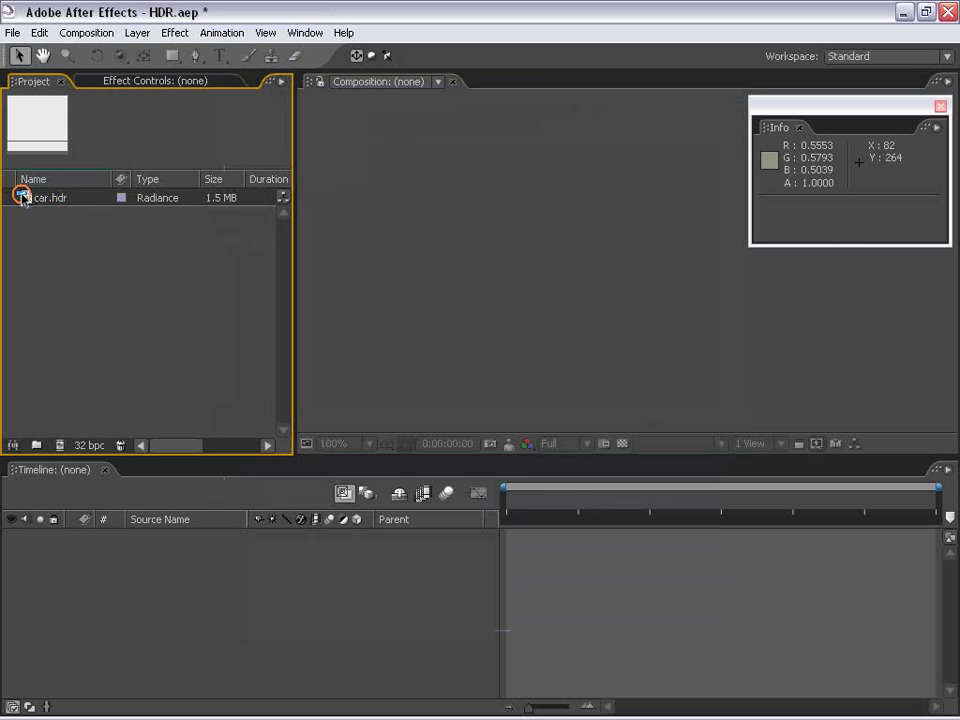
# - Drag car.hdr onto the Composition panel to build an 864x576 comp named car
pyautogui.moveTo(30, 198); pyautogui.dragTo(571, 325)
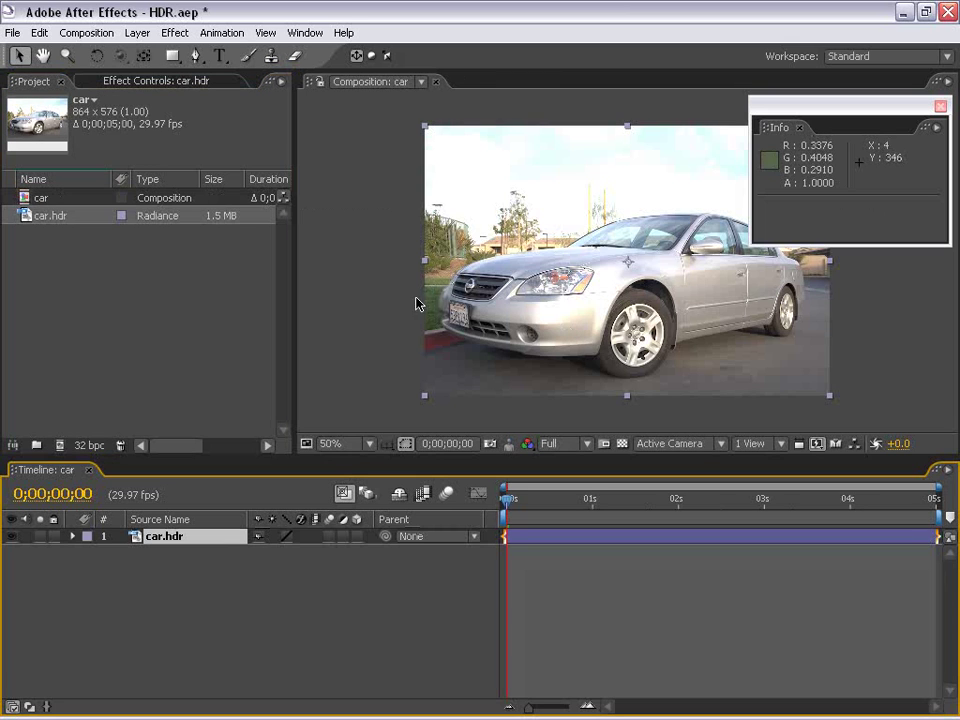
pyautogui.press('h')
pyautogui.moveTo(484, 296); pyautogui.dragTo(383, 296)
pyautogui.scroll(2, 512, 286)
pyautogui.scroll(-2, 512, 286)
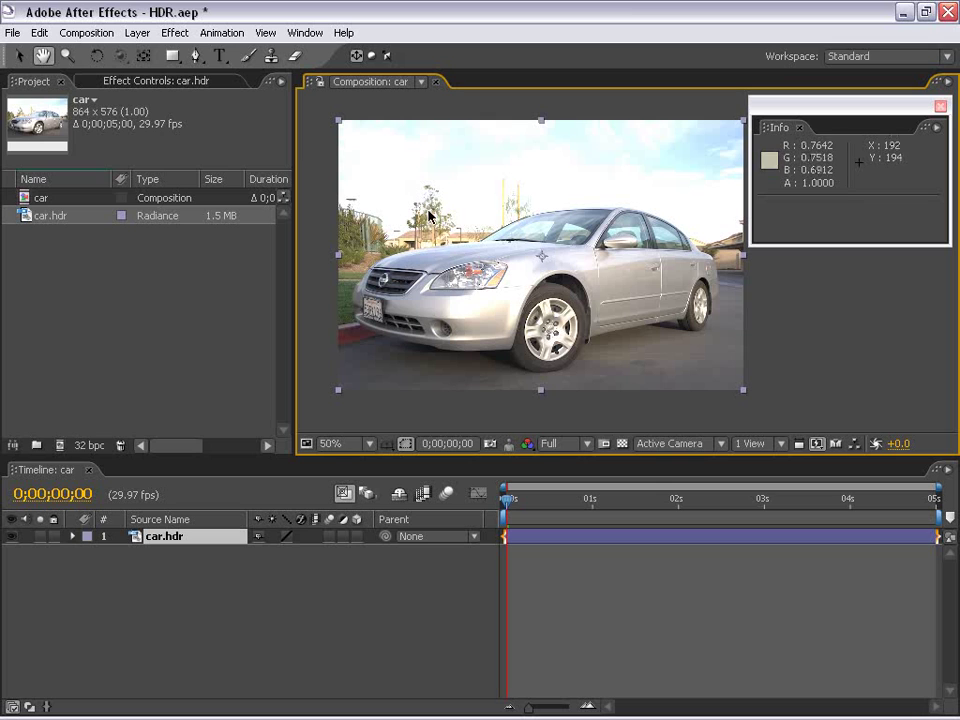
# - Add Curves to car.hdr and bow the RGB curve downward to deepen shadows and sky
pyautogui.press('F3')
pyautogui.click(174, 32)
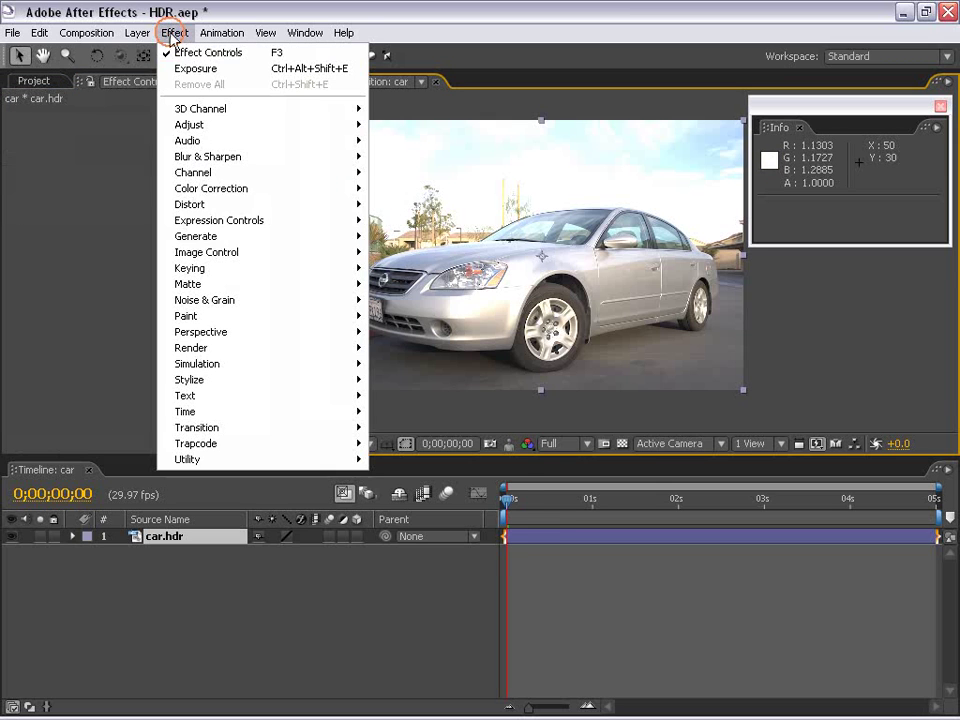
pyautogui.moveTo(300, 188)
pyautogui.click(400, 396)
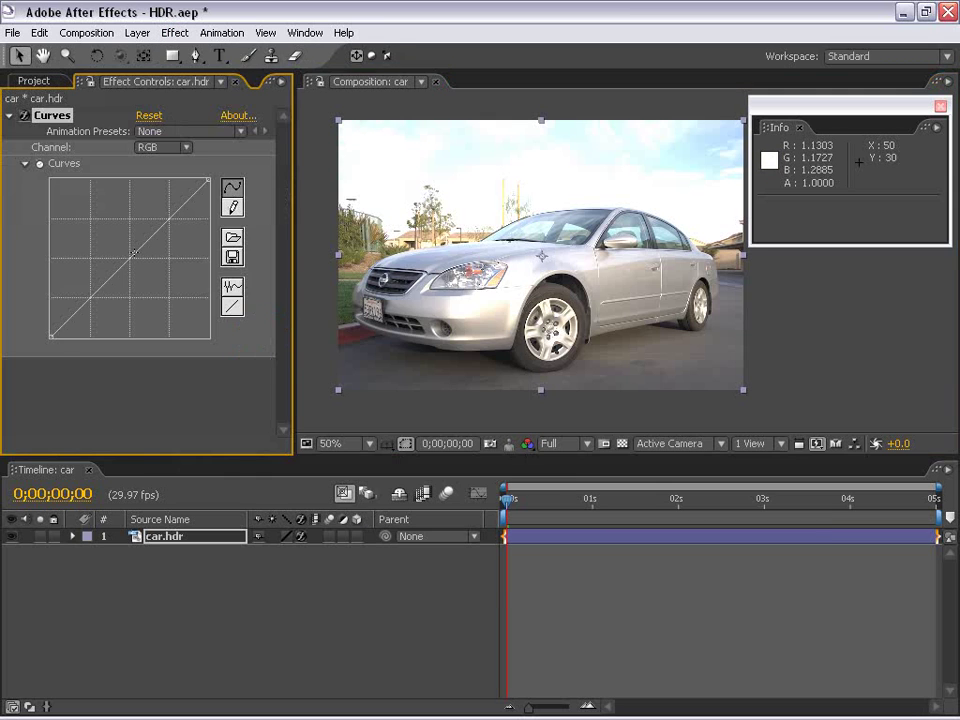
pyautogui.moveTo(208, 181); pyautogui.dragTo(246, 296)
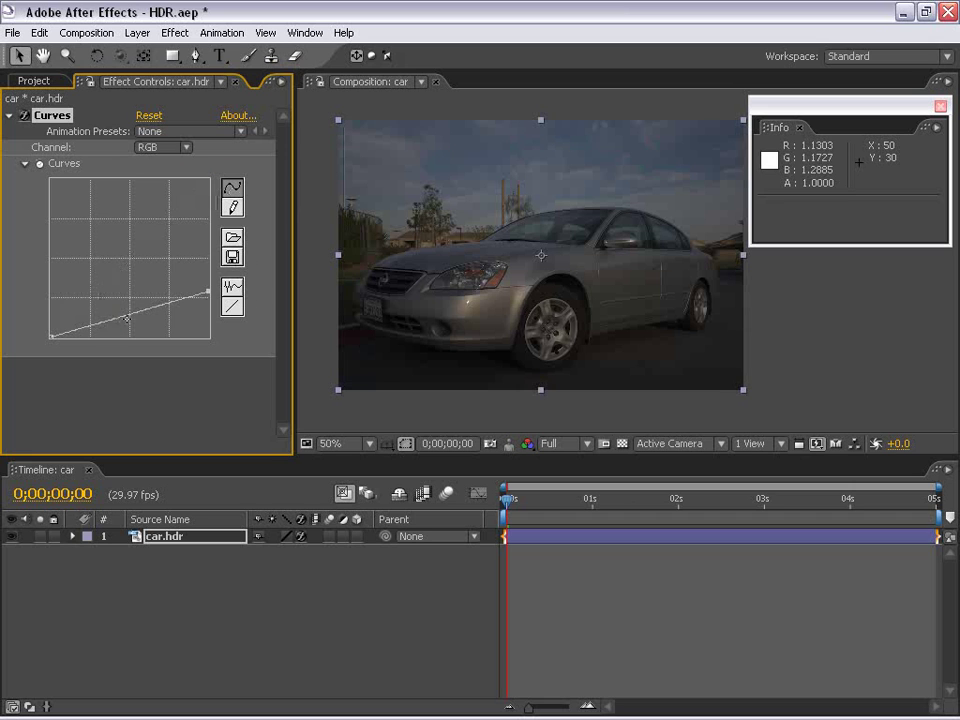
pyautogui.moveTo(127, 318); pyautogui.dragTo(135, 328)
pyautogui.moveTo(208, 290); pyautogui.dragTo(208, 233)
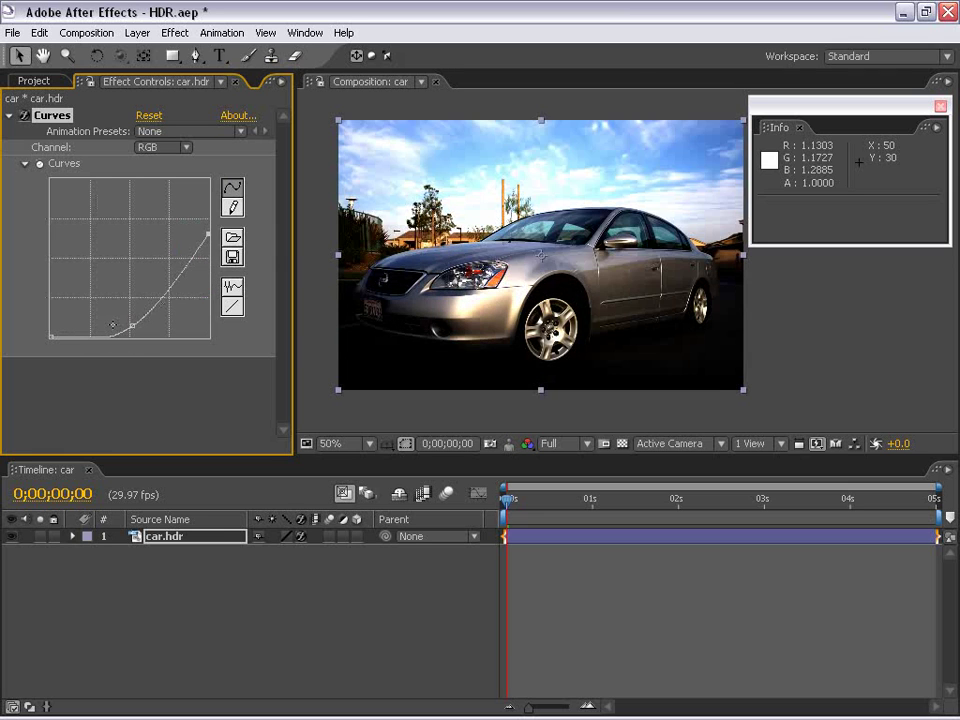
pyautogui.moveTo(131, 325); pyautogui.dragTo(126, 316)
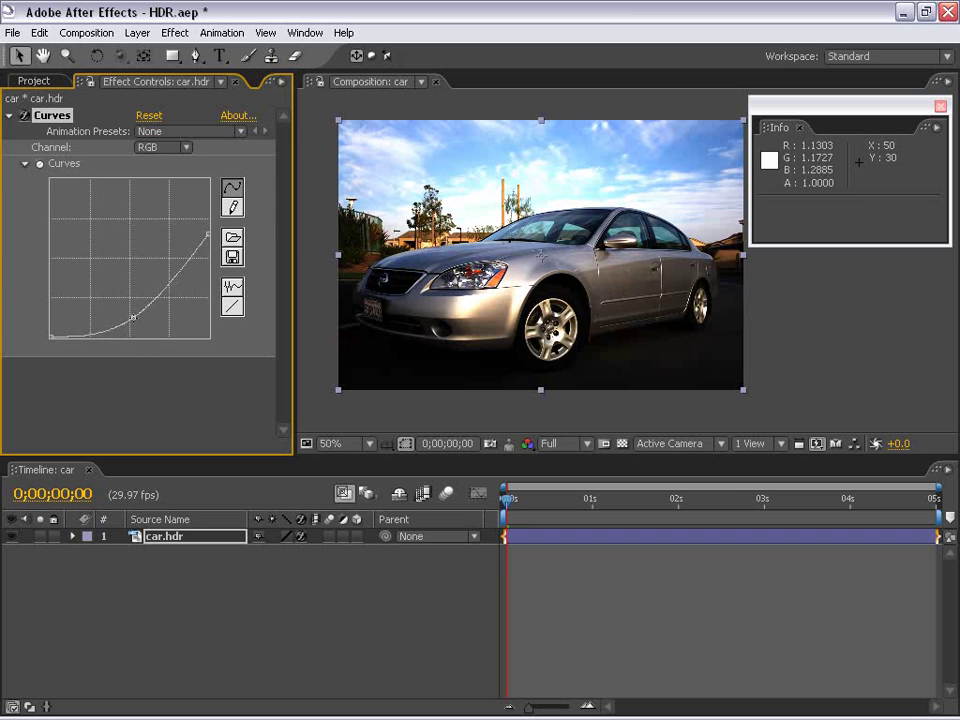
pyautogui.moveTo(187, 258)
pyautogui.mouseDown()
pyautogui.moveTo(193, 270)
pyautogui.moveTo(183, 262)
pyautogui.moveTo(208, 240)
pyautogui.moveTo(187, 277)
pyautogui.mouseUp()
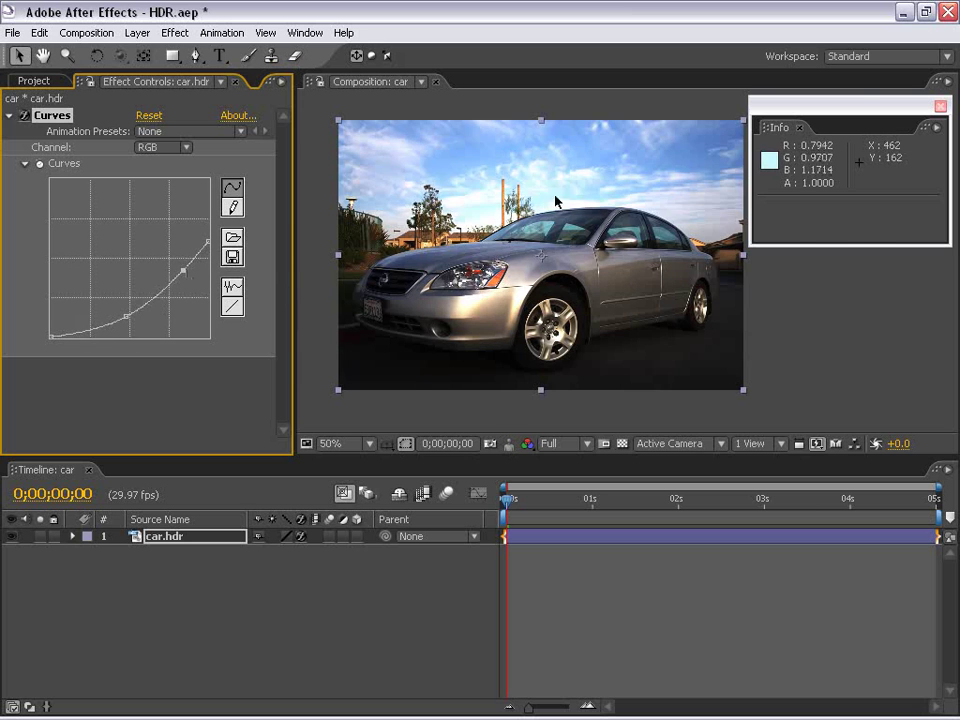
pyautogui.moveTo(540, 218); pyautogui.dragTo(516, 231)
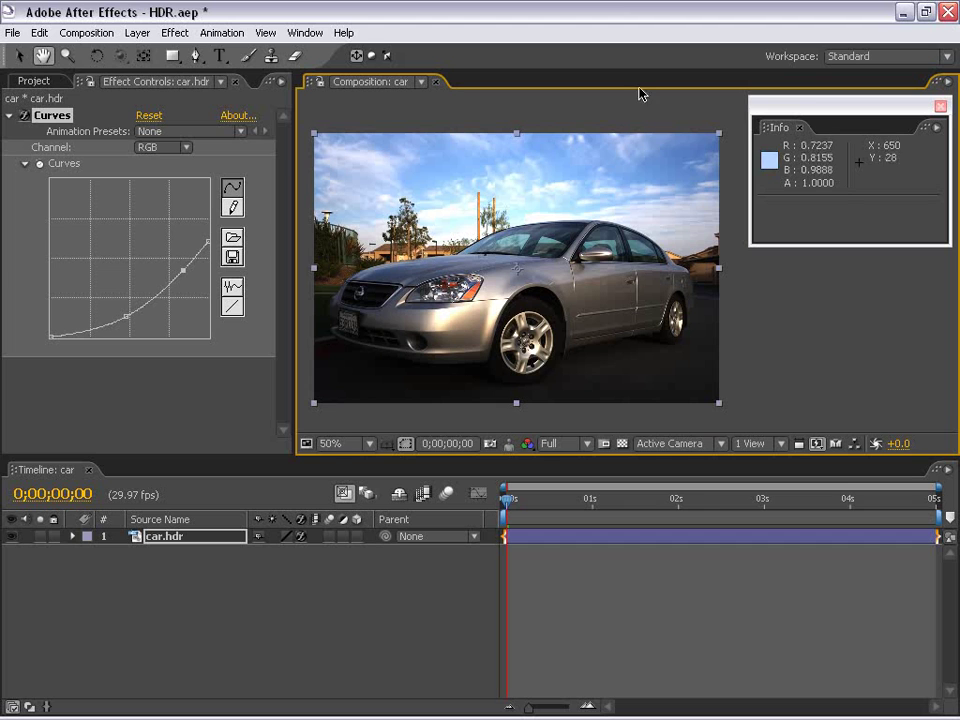
pyautogui.scroll(1, 505, 265)
pyautogui.scroll(-1, 480, 260)
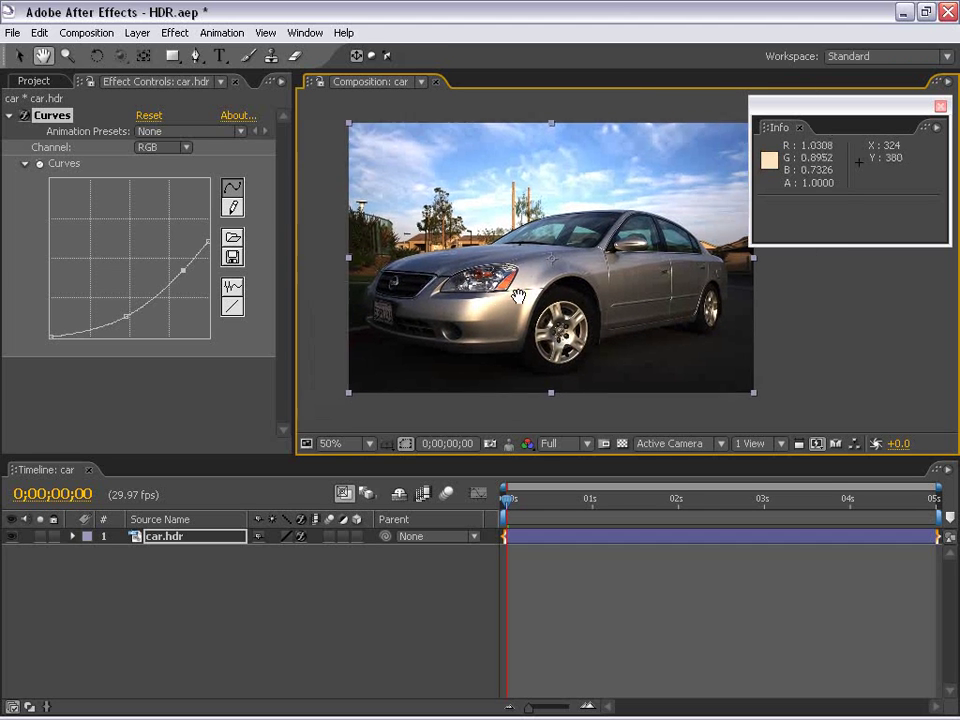
pyautogui.moveTo(475, 262); pyautogui.dragTo(416, 282)
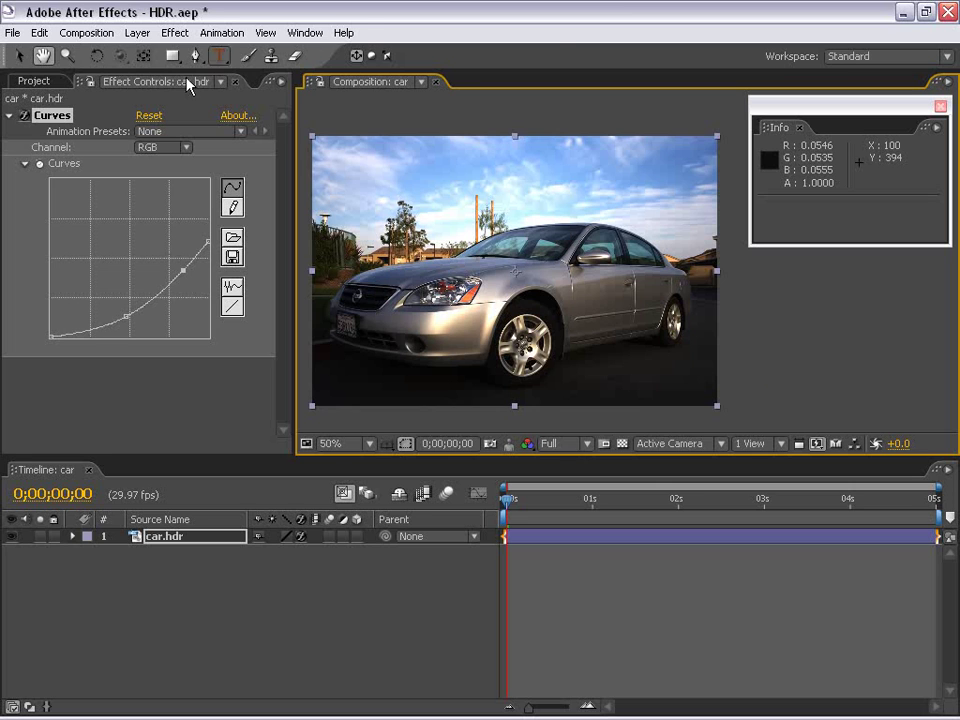
# - Open Effects & Presets and filter it to show only 32 bpc effects
pyautogui.click(310, 33)
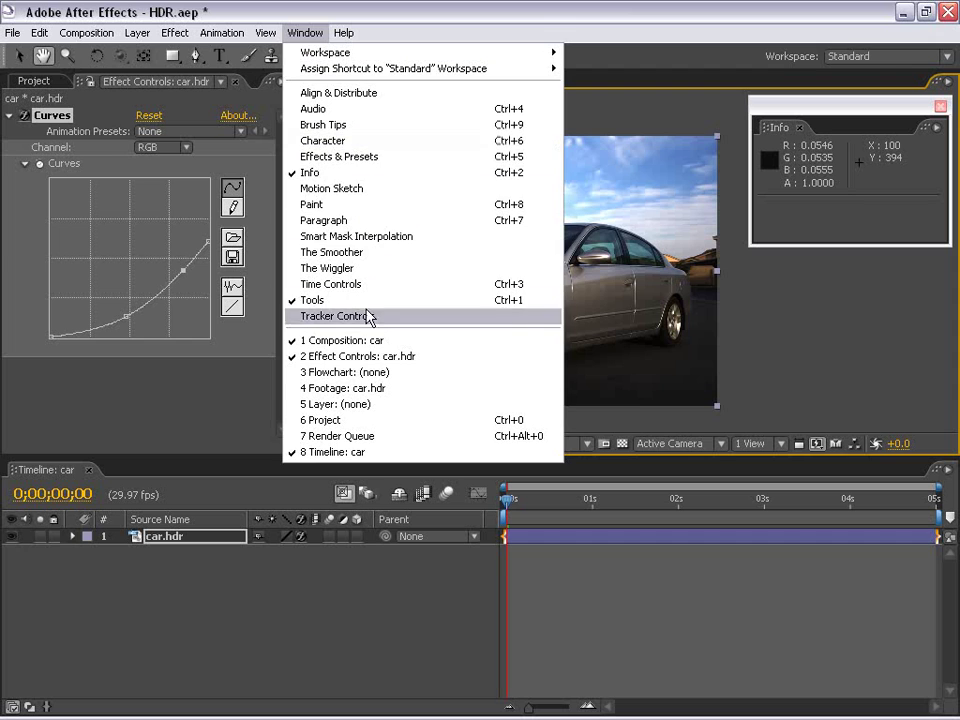
pyautogui.click(332, 156)
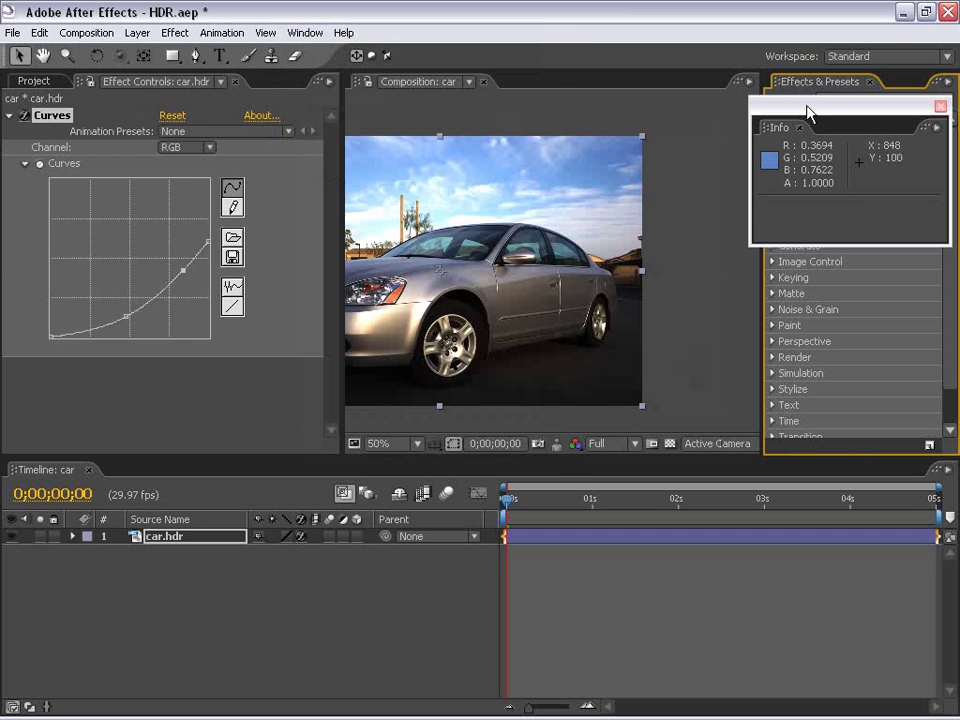
pyautogui.moveTo(807, 111); pyautogui.dragTo(547, 135)
pyautogui.click(948, 81)
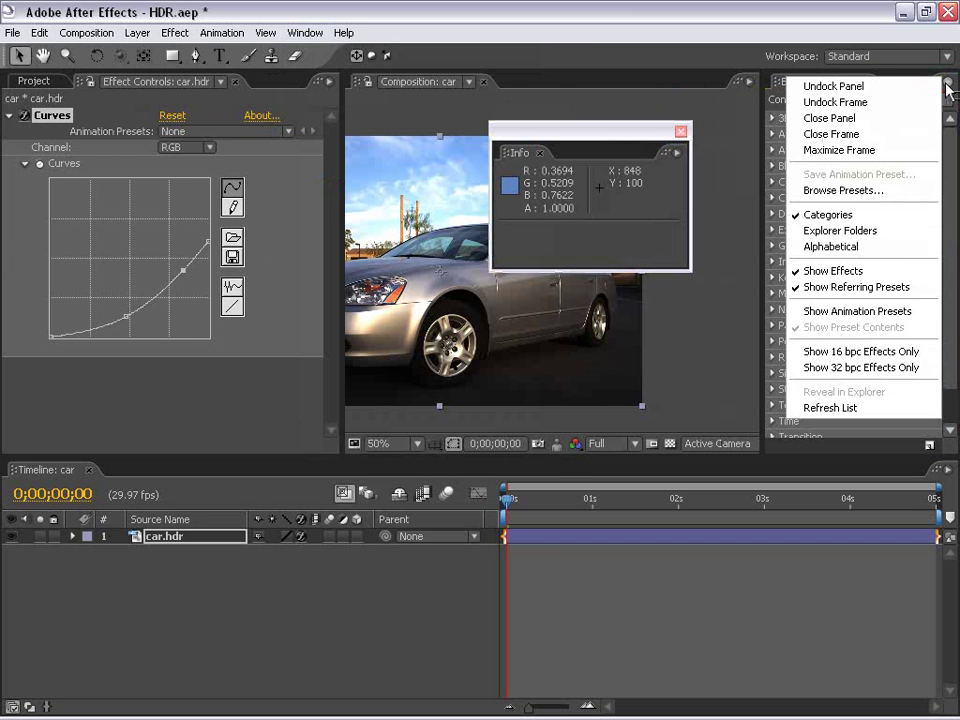
pyautogui.click(848, 368)
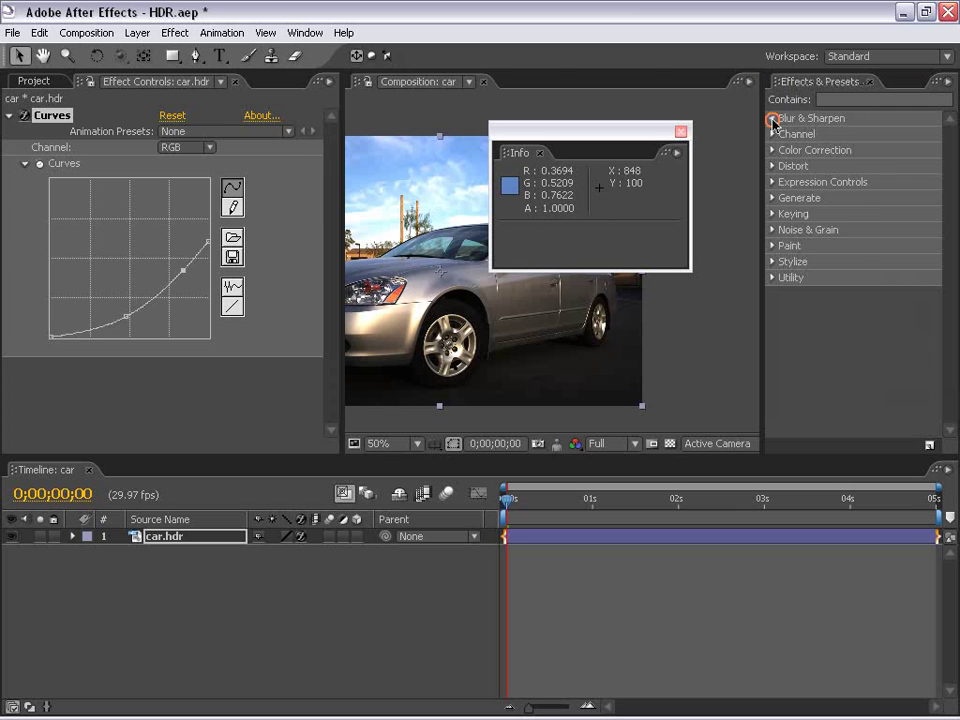
# - Browse the Blur & Sharpen, Channel and Color Correction categories, then select the Curves effect
pyautogui.click(772, 118)
pyautogui.click(772, 118)
pyautogui.click(772, 134)
pyautogui.click(770, 134)
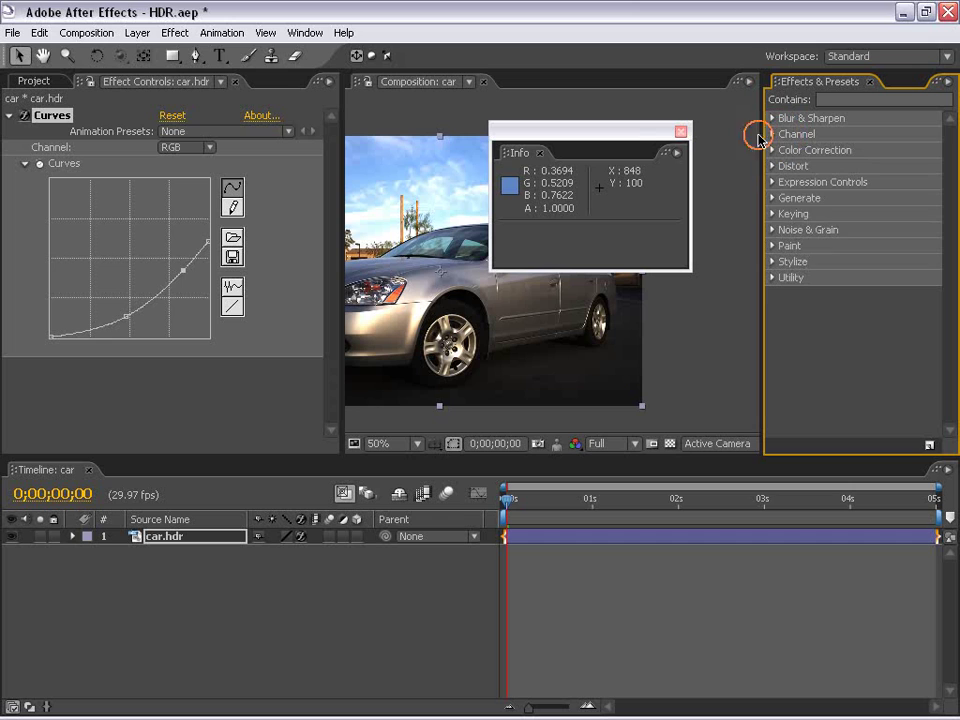
pyautogui.moveTo(636, 131); pyautogui.dragTo(774, 517)
pyautogui.click(773, 150)
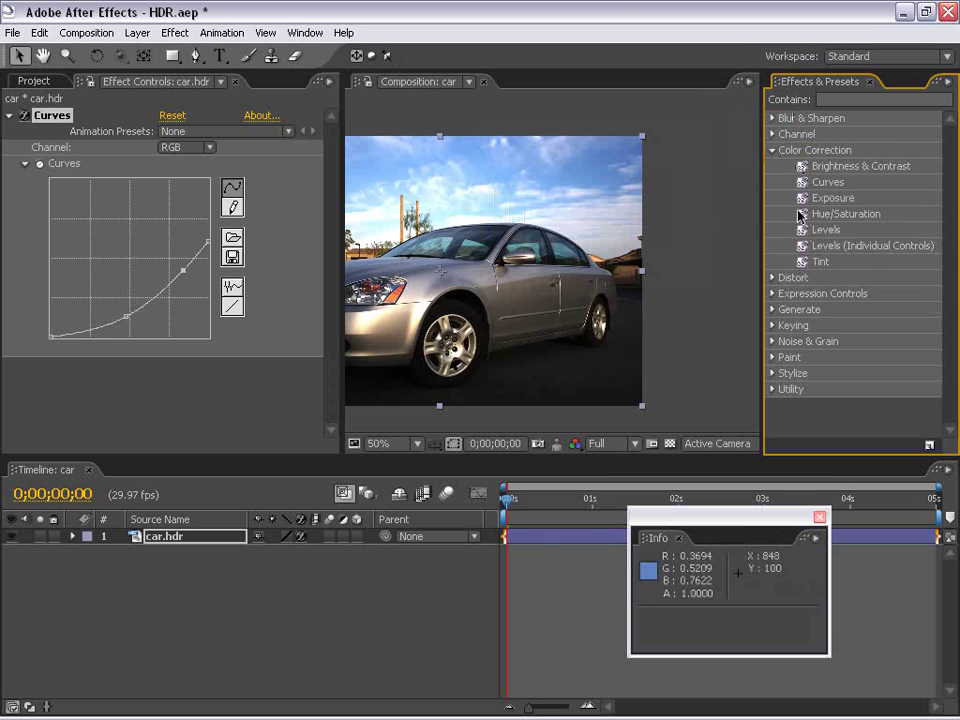
pyautogui.click(800, 214)
pyautogui.click(800, 198)
pyautogui.click(800, 182)
pyautogui.click(798, 166)
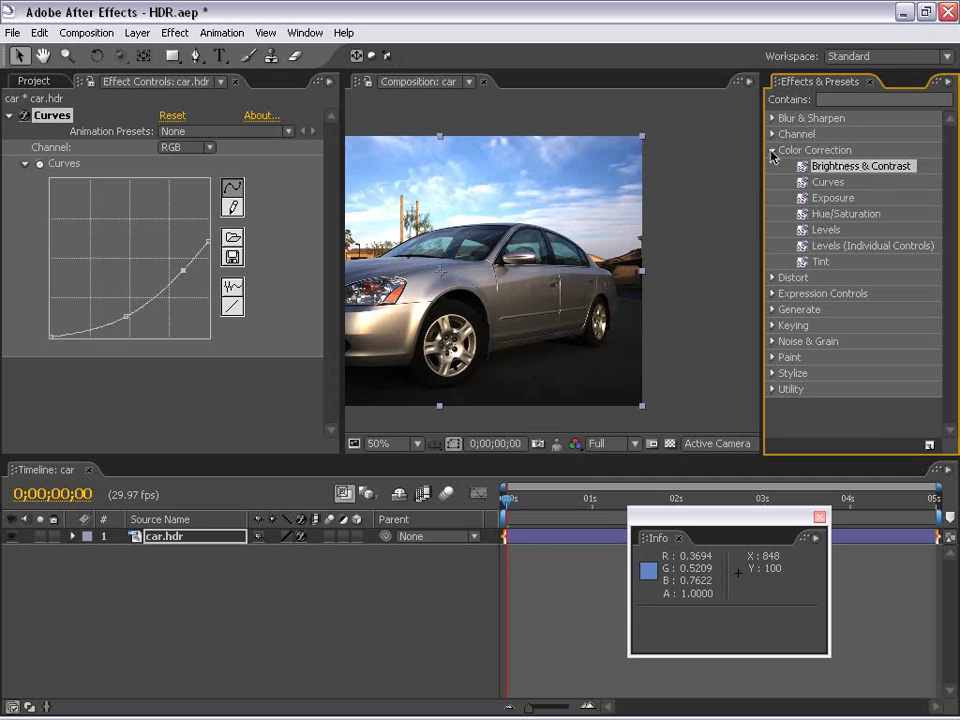
pyautogui.click(771, 152)
pyautogui.moveTo(450, 270); pyautogui.dragTo(561, 271)
pyautogui.click(52, 116)
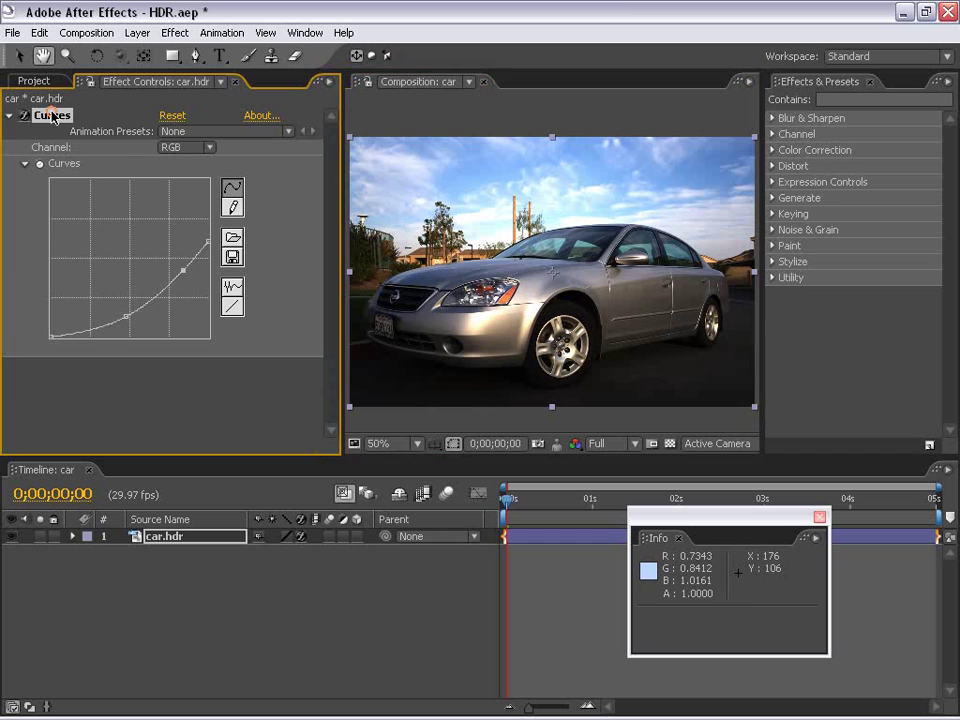
# - Replace Curves with a fresh Curves from Color Correction, bent down to darken
pyautogui.press('Delete')
pyautogui.moveTo(573, 239); pyautogui.dragTo(569, 238)
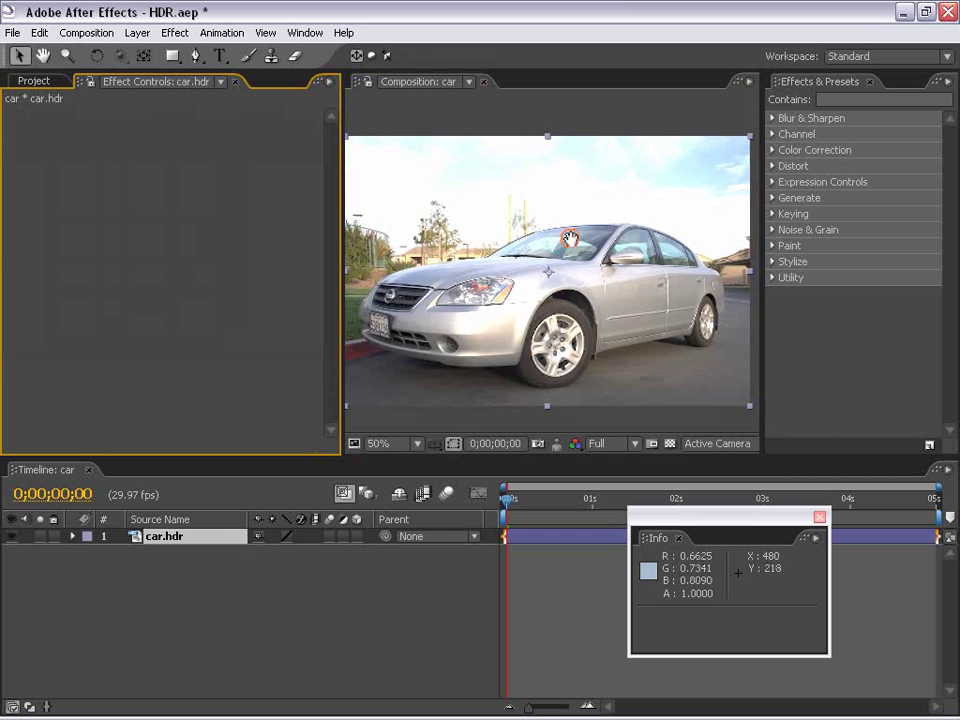
pyautogui.click(569, 238)
pyautogui.click(772, 150)
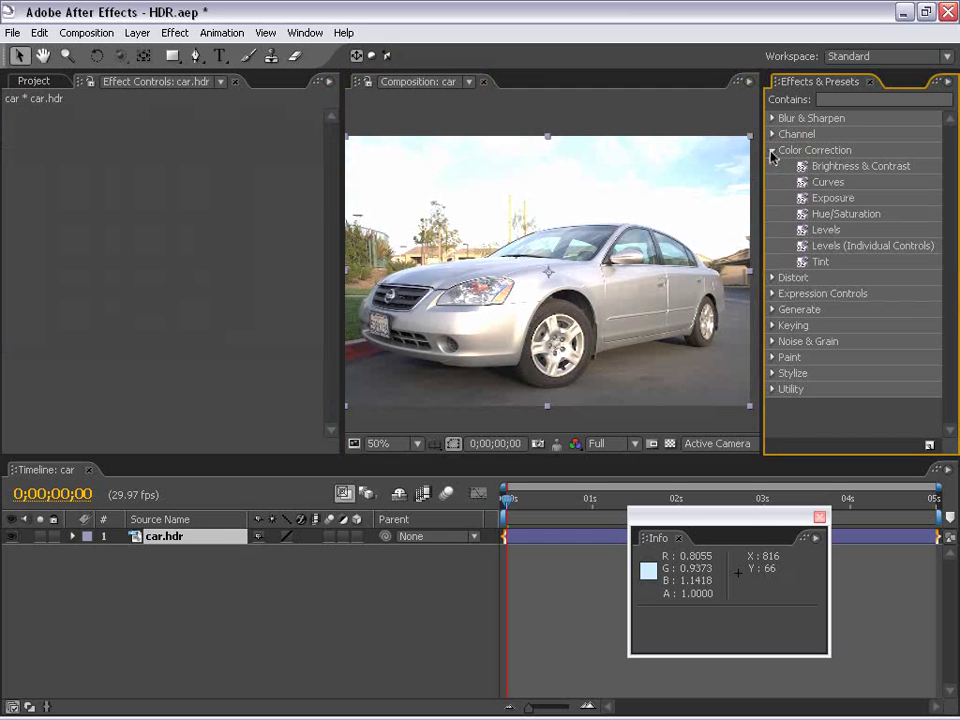
pyautogui.moveTo(828, 182); pyautogui.dragTo(545, 270)
pyautogui.moveTo(139, 259); pyautogui.dragTo(162, 272)
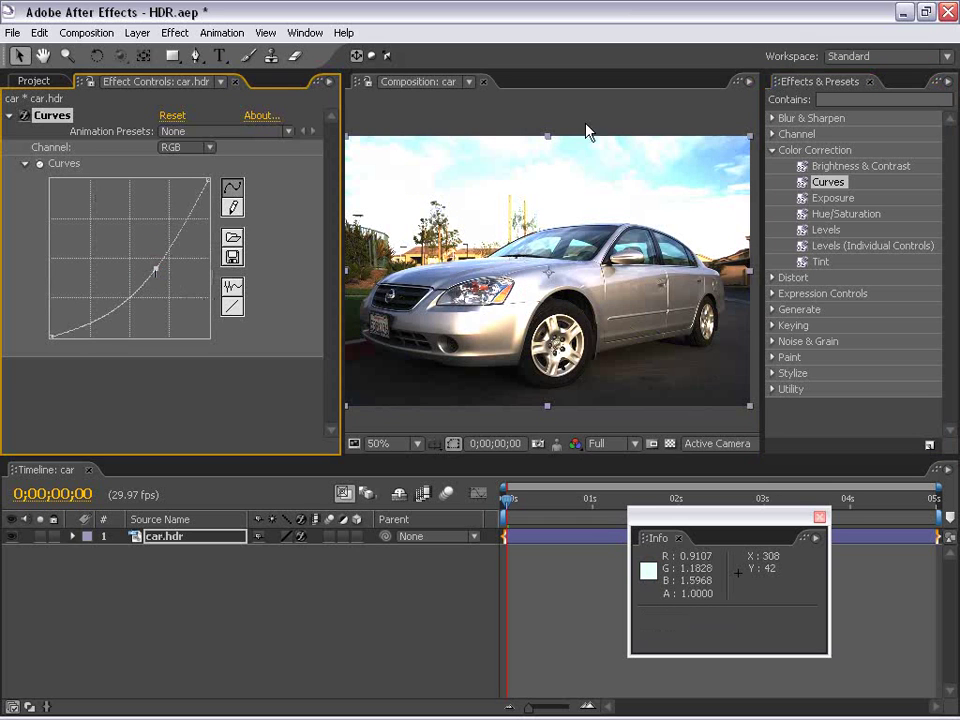
# - Apply Gaussian Blur to car.hdr and raise Blurriness to 84.4
pyautogui.click(772, 118)
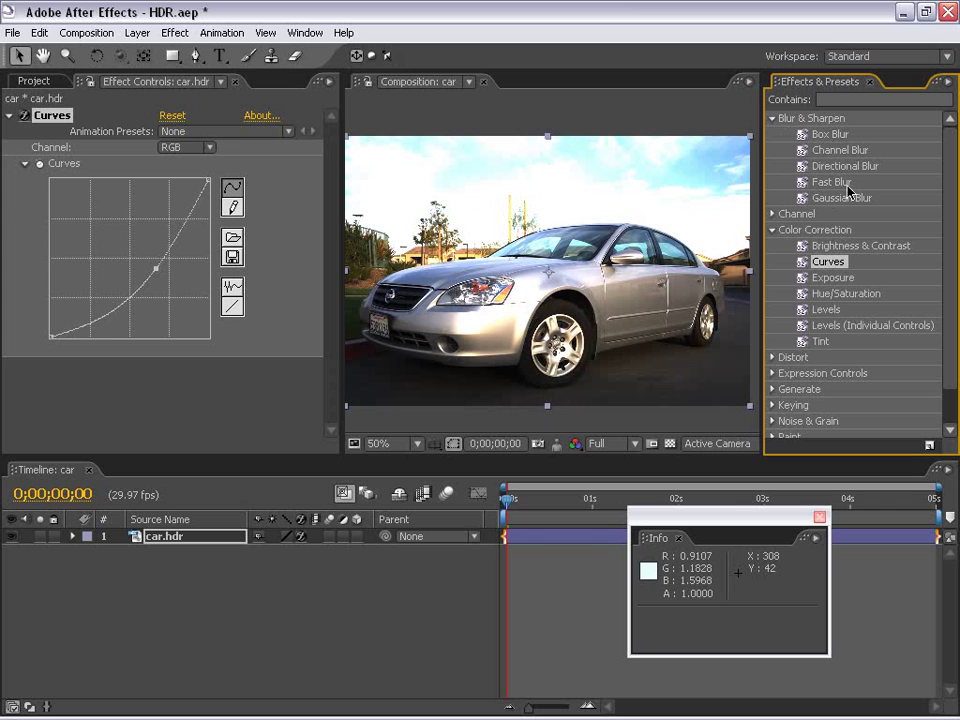
pyautogui.moveTo(829, 198); pyautogui.dragTo(466, 268)
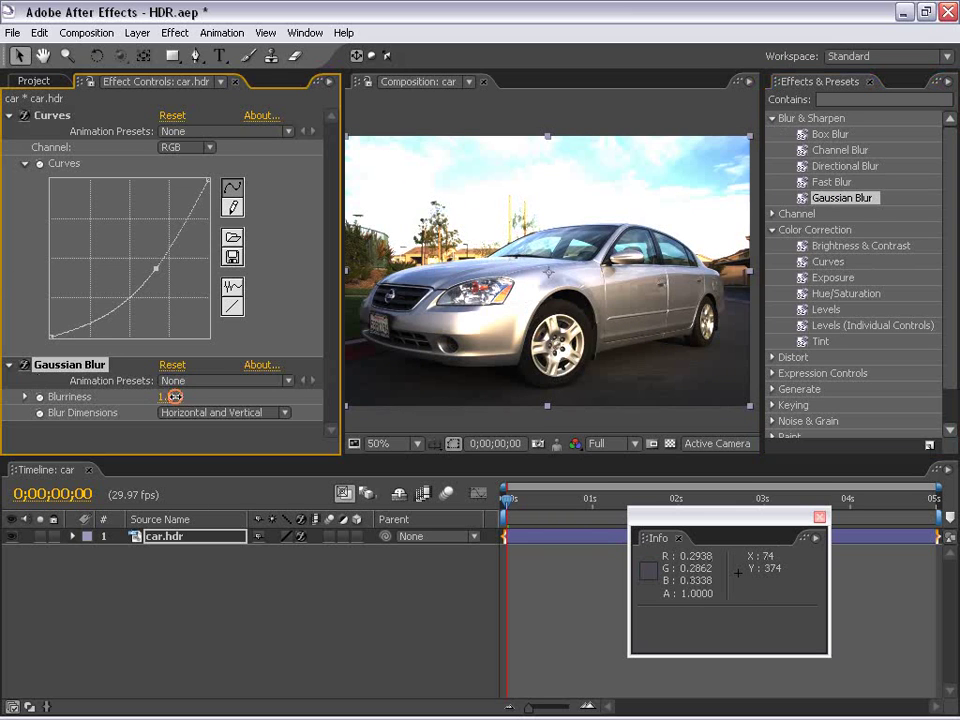
pyautogui.moveTo(171, 396); pyautogui.dragTo(611, 240)
pyautogui.press('.')
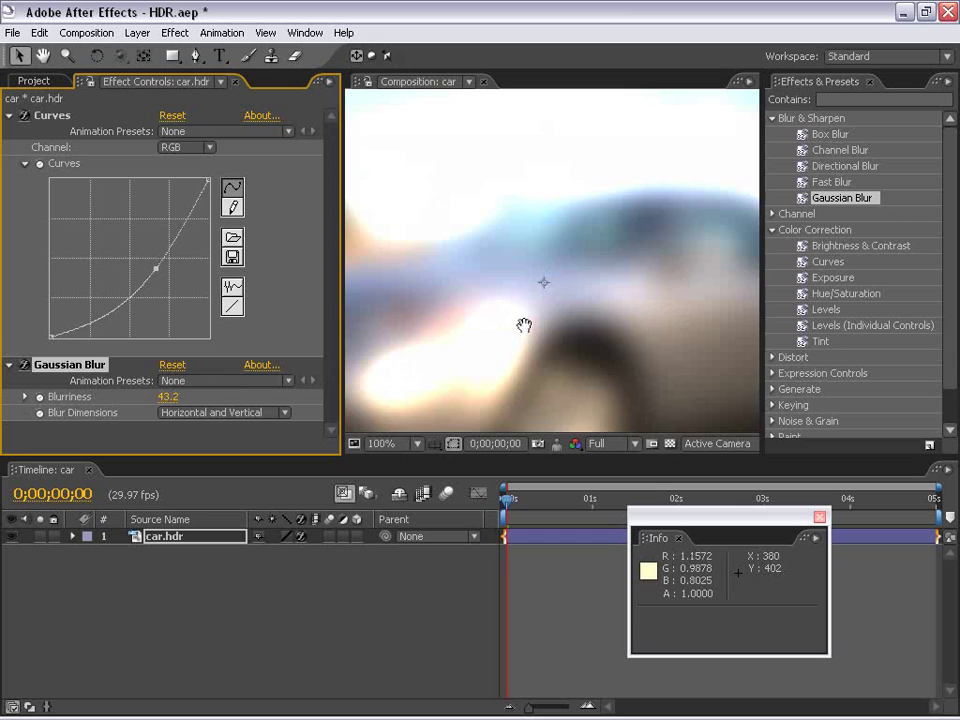
pyautogui.moveTo(497, 386); pyautogui.dragTo(566, 291)
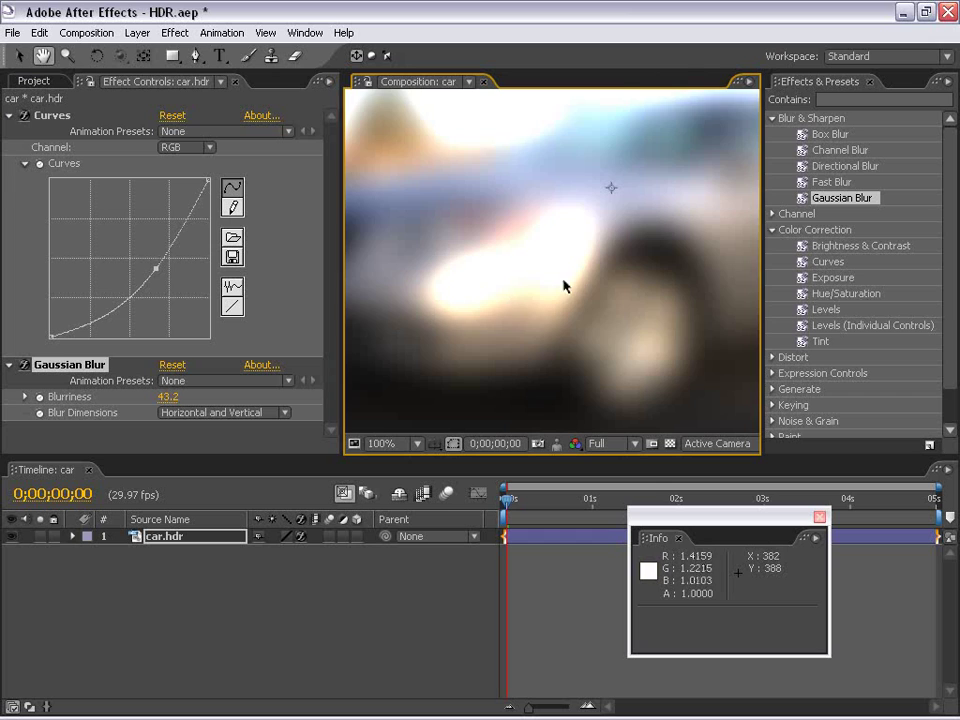
pyautogui.press(',')
pyautogui.moveTo(600, 212); pyautogui.dragTo(565, 312)
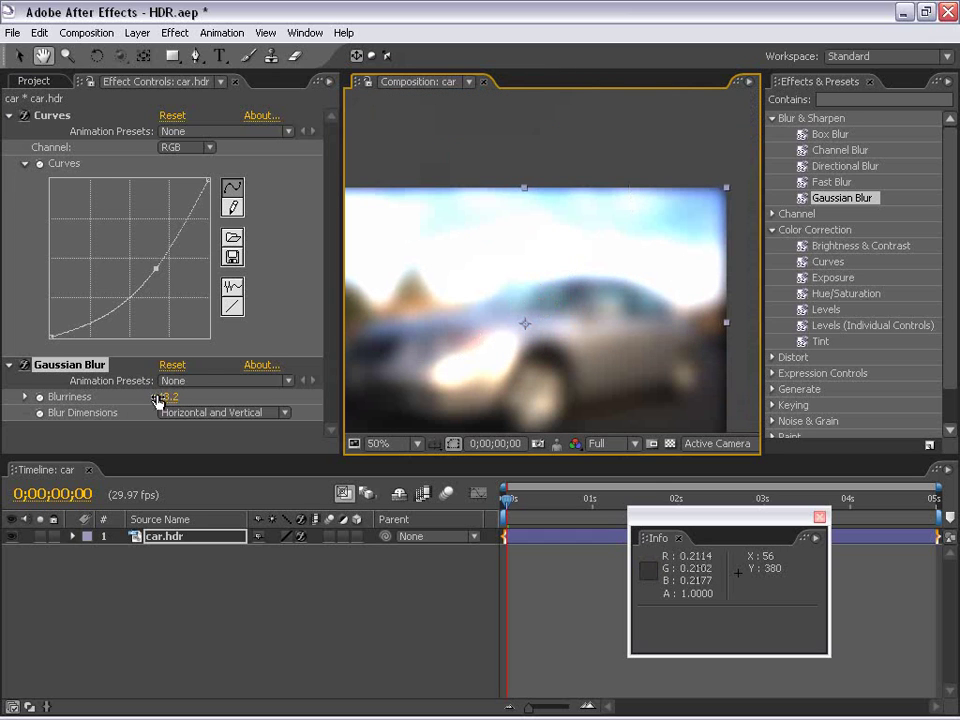
pyautogui.moveTo(227, 383); pyautogui.dragTo(553, 338)
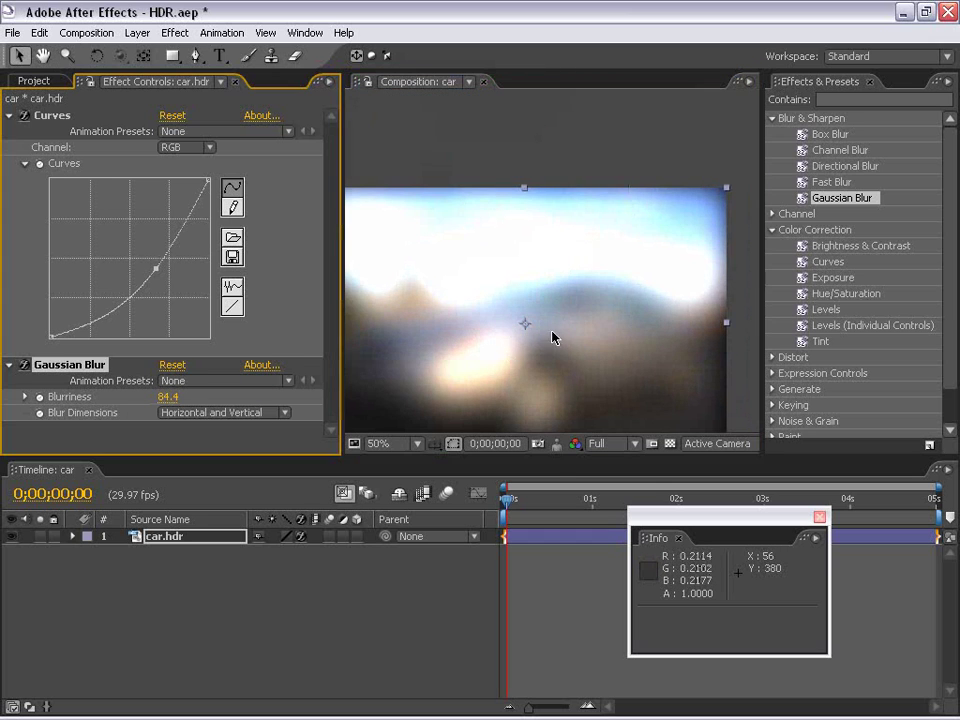
pyautogui.click(613, 243)
pyautogui.press(',')
pyautogui.press('h')
# - Delete the Gaussian Blur effect and recentre the car at 50% zoom
pyautogui.click(88, 368)
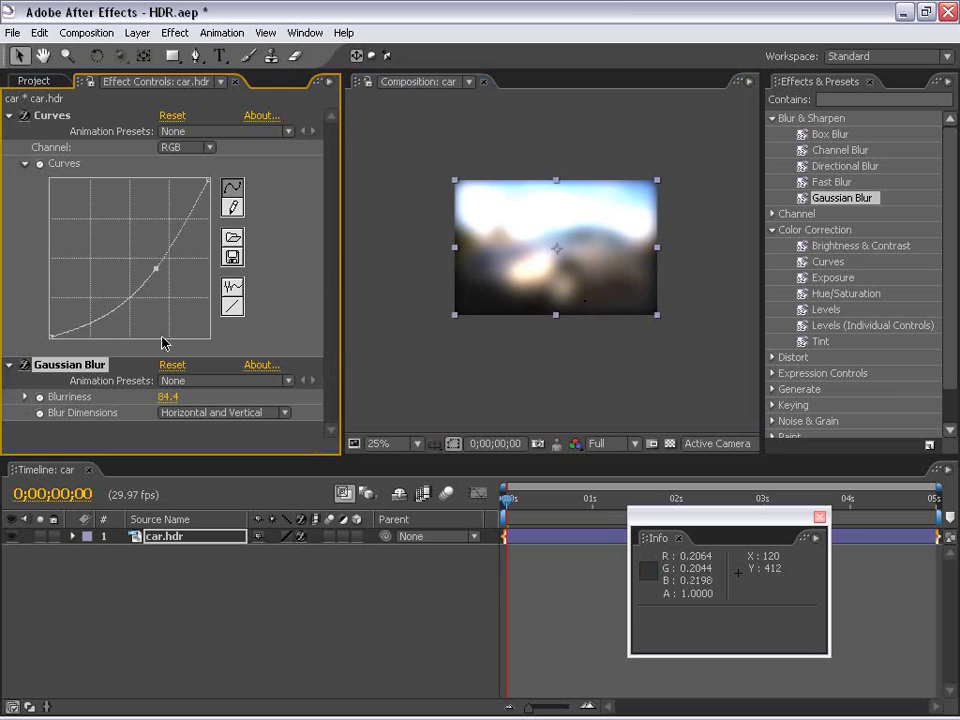
pyautogui.press('Delete')
pyautogui.click(664, 208)
pyautogui.press('.')
pyautogui.moveTo(557, 264); pyautogui.dragTo(548, 302)
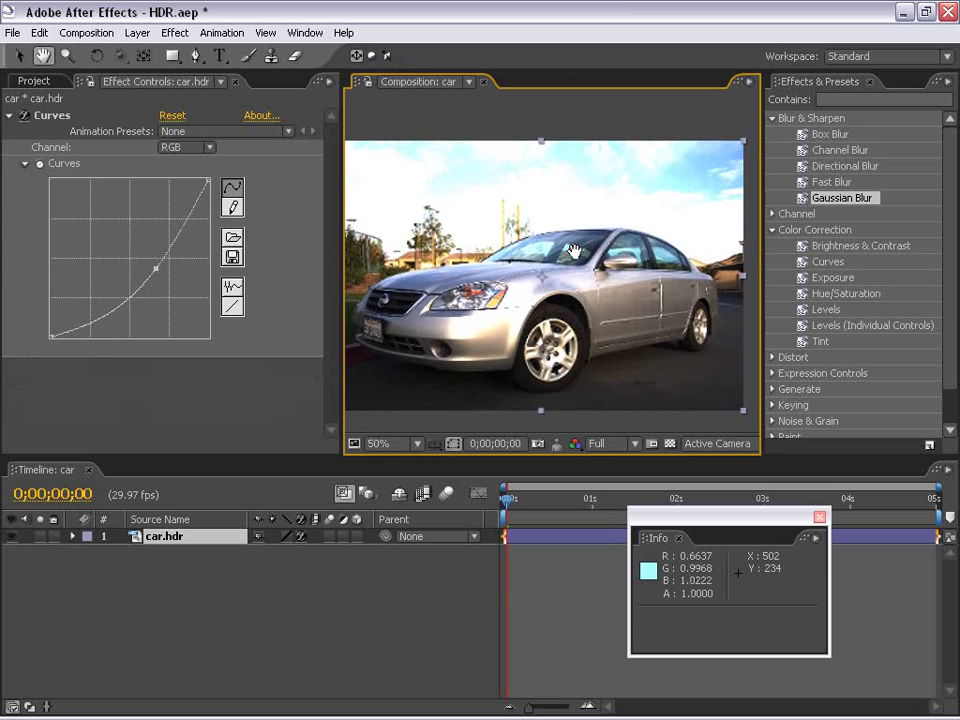
pyautogui.moveTo(575, 250); pyautogui.dragTo(585, 253)
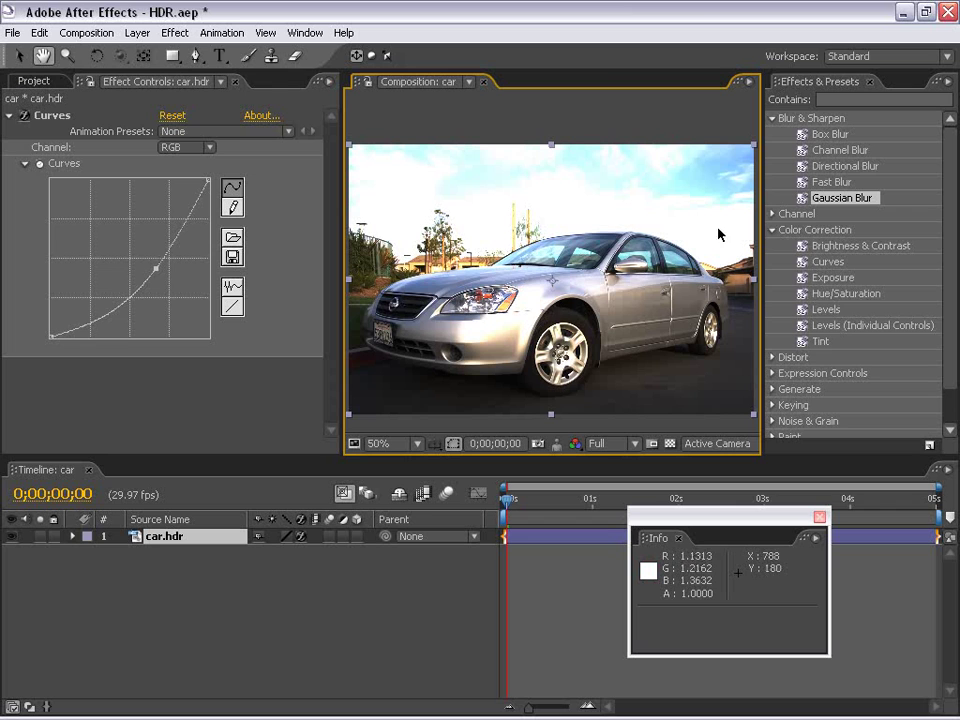
# - Add Levels with Clip To Output White off, Input Black 0.0510, Gamma 0.93, Output White 0.6118
pyautogui.moveTo(830, 313); pyautogui.dragTo(545, 315)
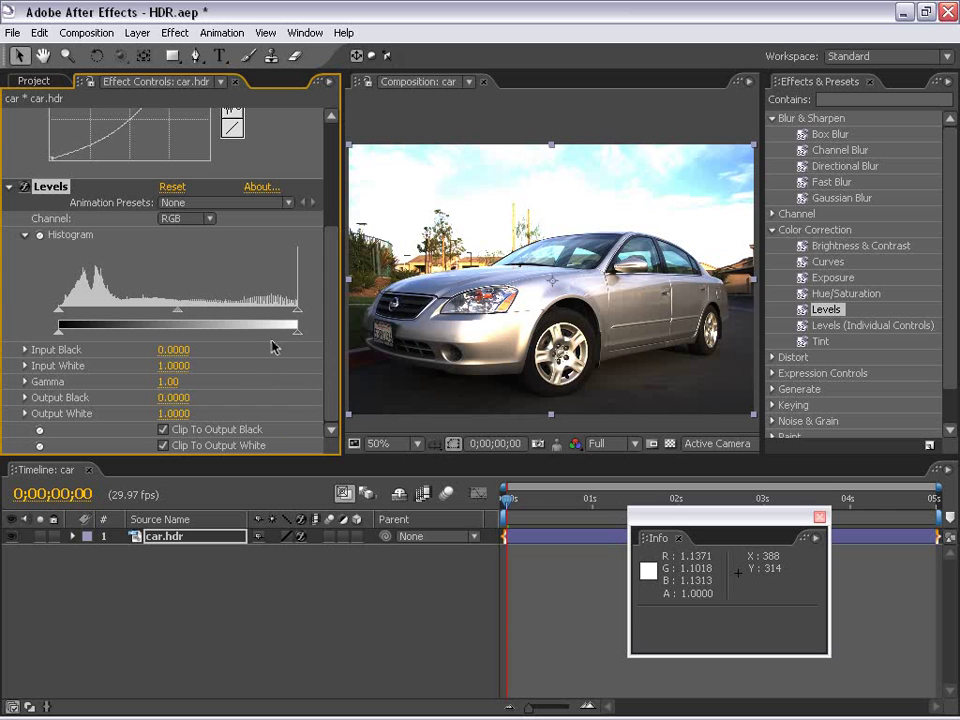
pyautogui.moveTo(297, 337); pyautogui.dragTo(148, 339)
pyautogui.moveTo(90, 338); pyautogui.dragTo(176, 334)
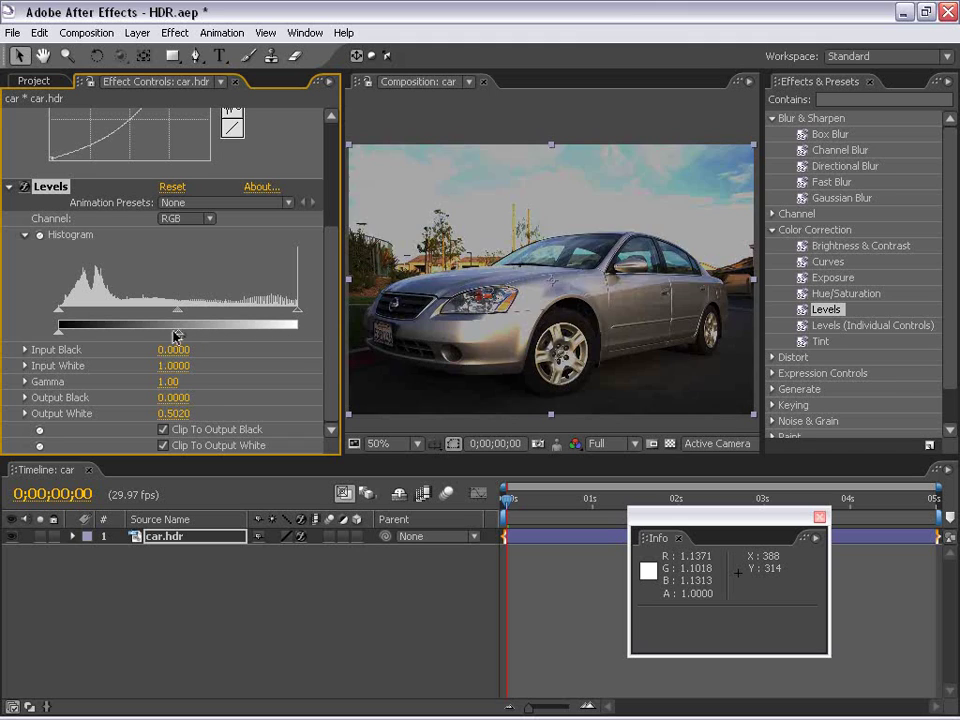
pyautogui.click(163, 445)
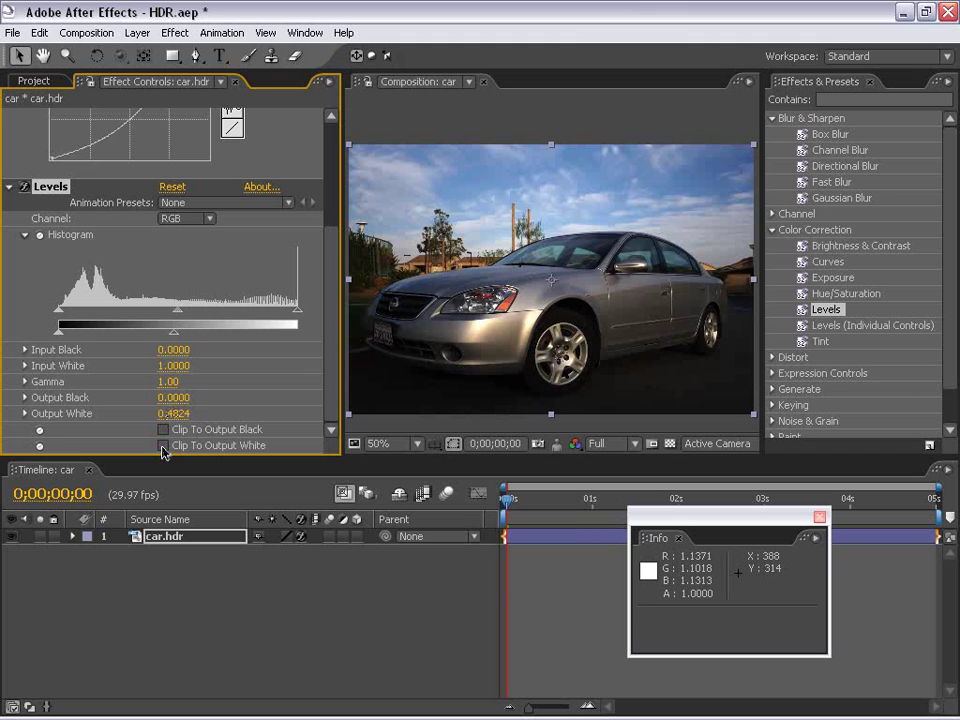
pyautogui.moveTo(175, 338); pyautogui.dragTo(184, 313)
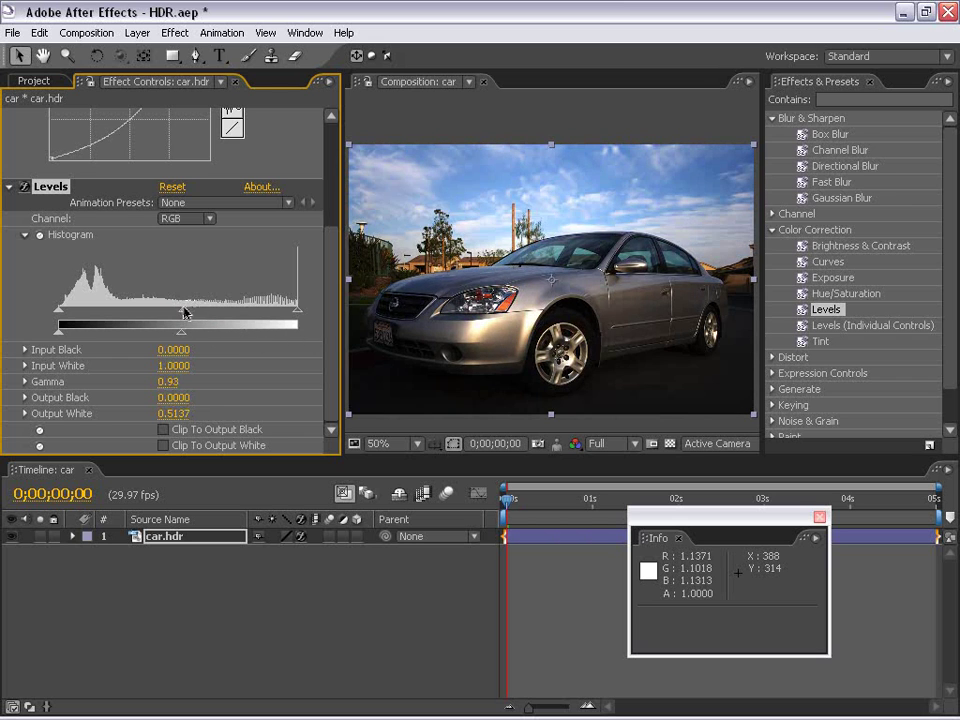
pyautogui.moveTo(57, 311); pyautogui.dragTo(71, 313)
pyautogui.moveTo(180, 337); pyautogui.dragTo(206, 337)
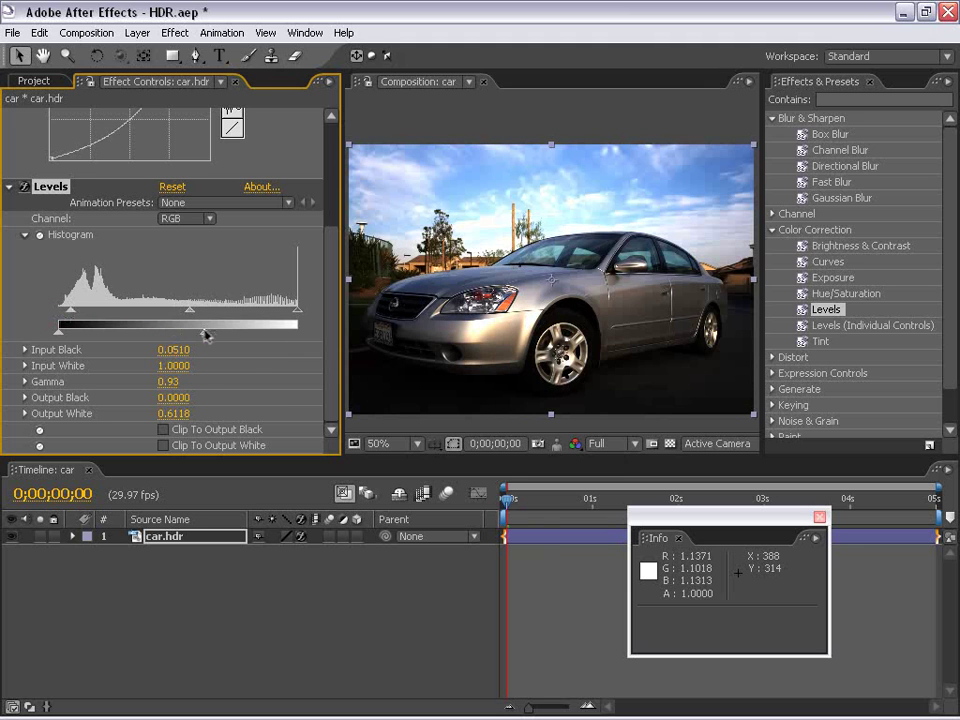
pyautogui.scroll(-1, 548, 271)
pyautogui.scroll(1, 555, 326)
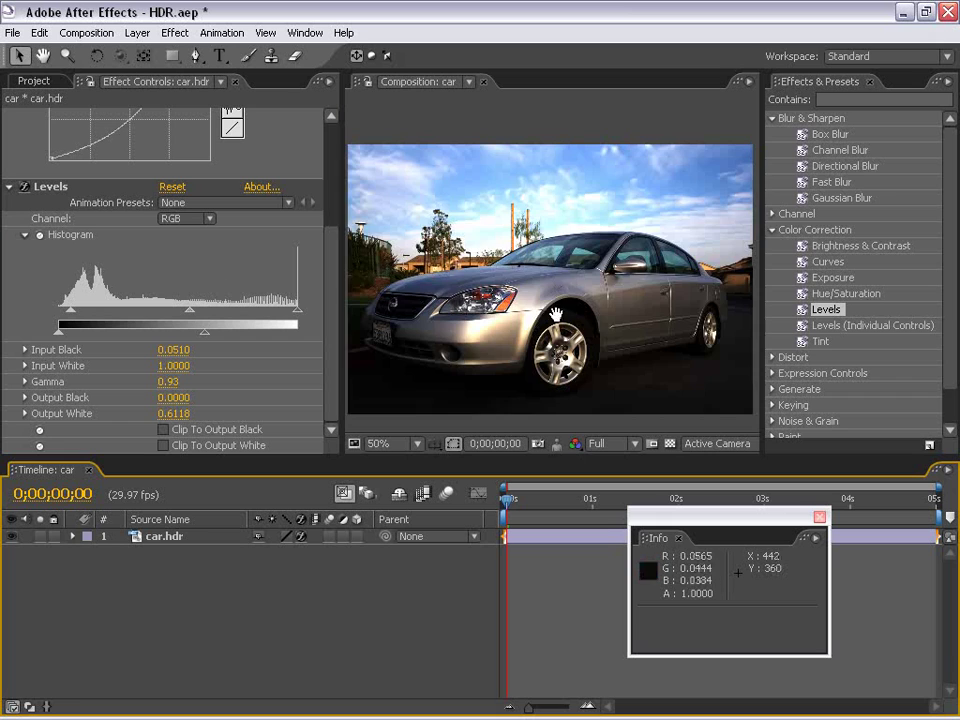
pyautogui.moveTo(555, 326); pyautogui.dragTo(572, 261)
pyautogui.moveTo(335, 296); pyautogui.dragTo(3, 205)
# - Delete the Curves and Levels effects and then the car.hdr layer
pyautogui.click(9, 116)
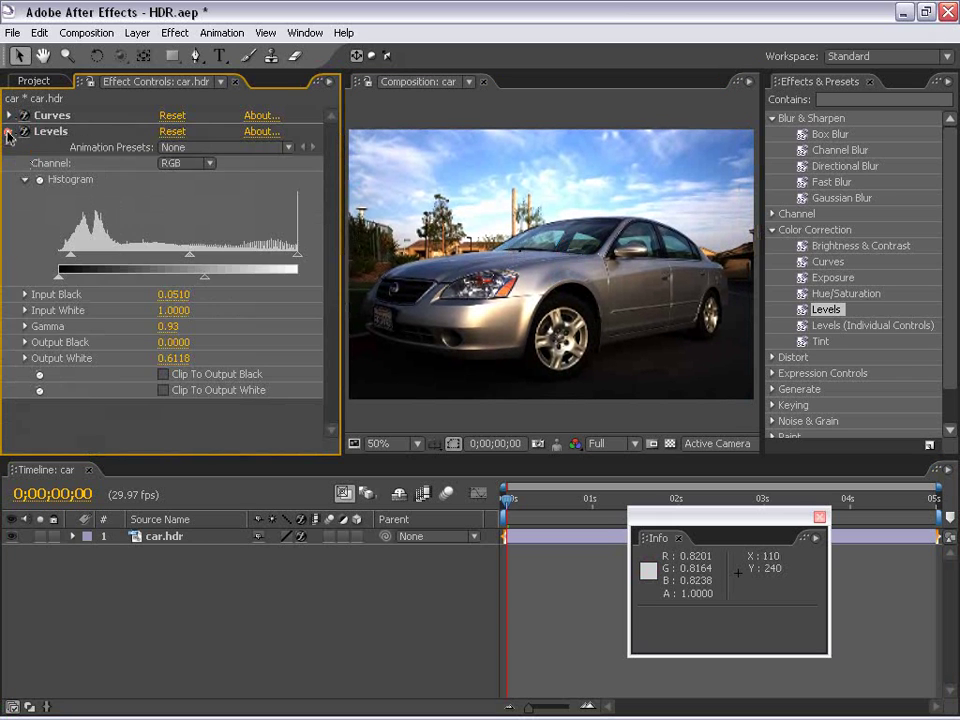
pyautogui.click(9, 131)
pyautogui.click(53, 115)
pyautogui.keyDown('shift'); pyautogui.click(46, 131); pyautogui.keyUp('shift')
pyautogui.press('Delete')
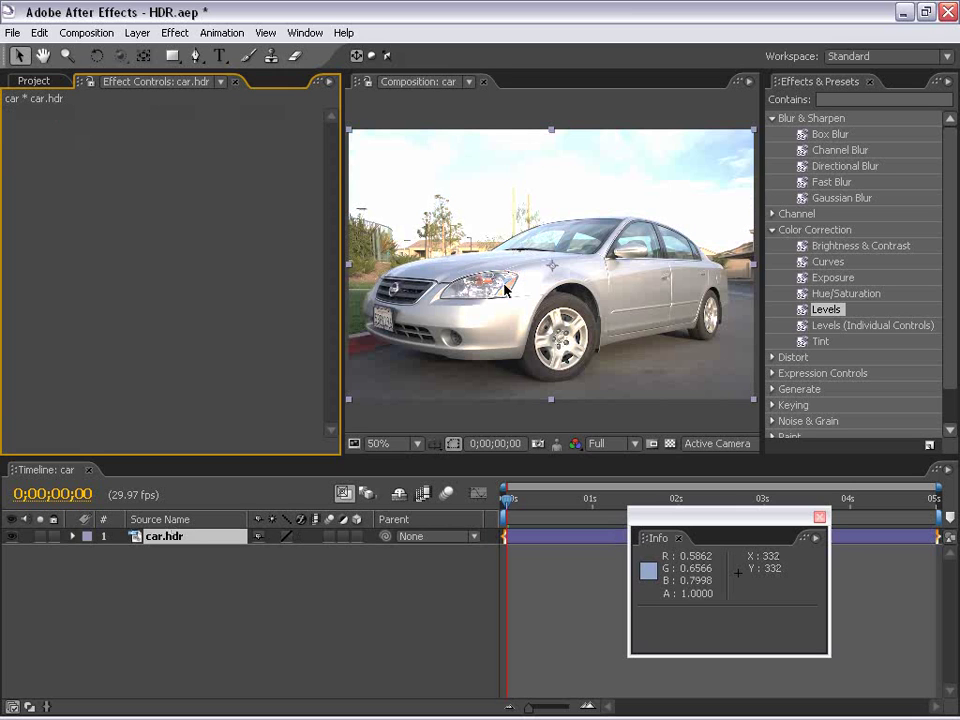
pyautogui.click(481, 363)
pyautogui.press('Delete')
# - Delete the car composition and car.hdr footage from the Project panel
pyautogui.click(32, 80)
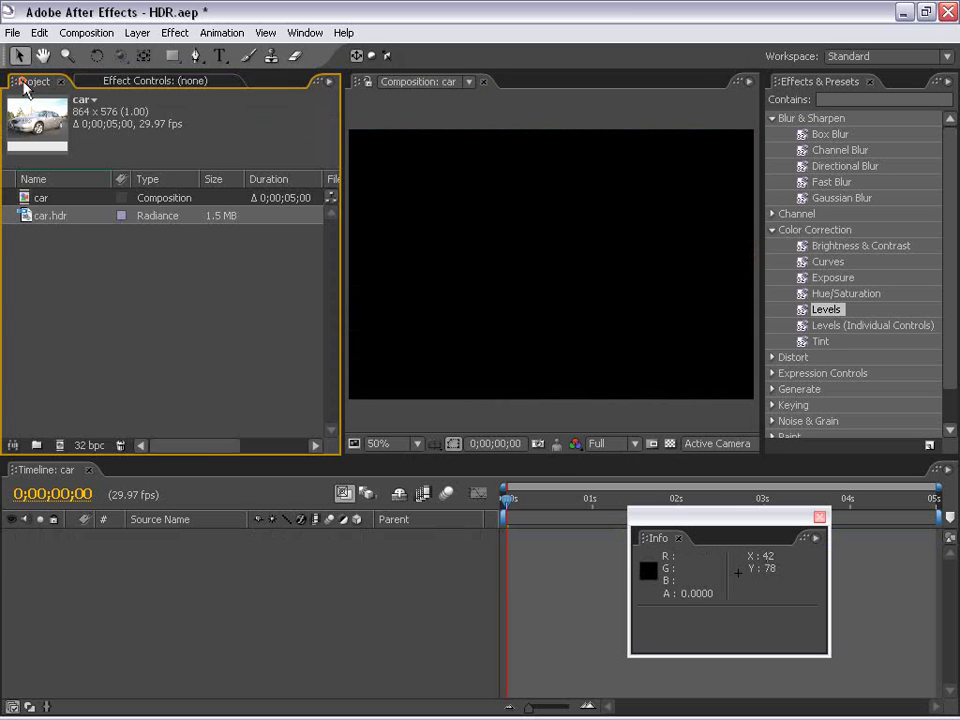
pyautogui.moveTo(667, 516); pyautogui.dragTo(823, 259)
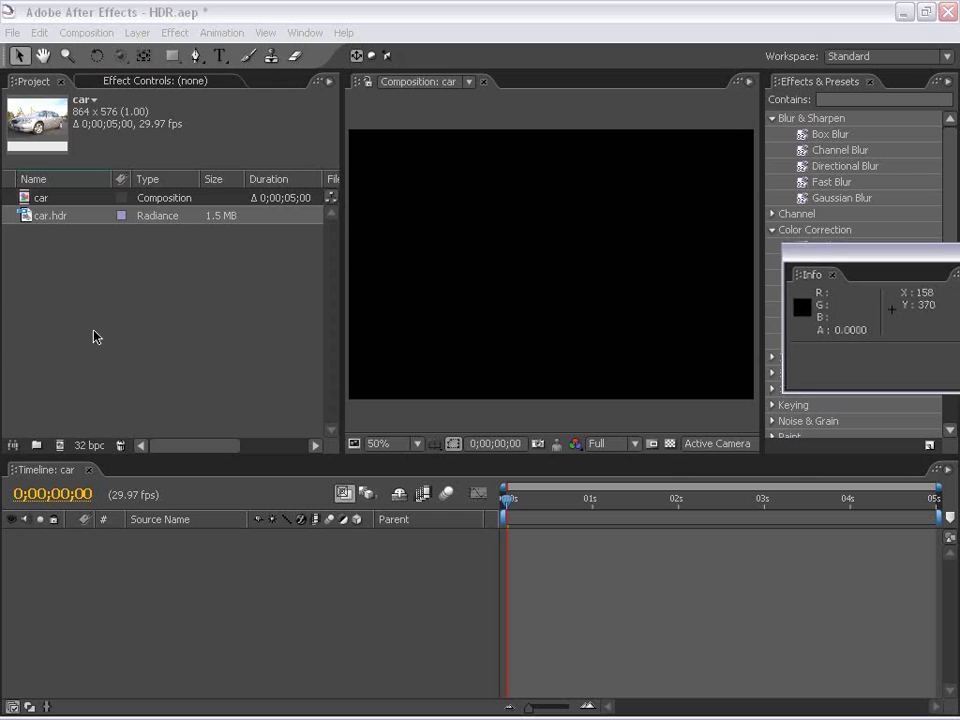
pyautogui.moveTo(58, 240); pyautogui.dragTo(30, 196)
pyautogui.press('Delete')
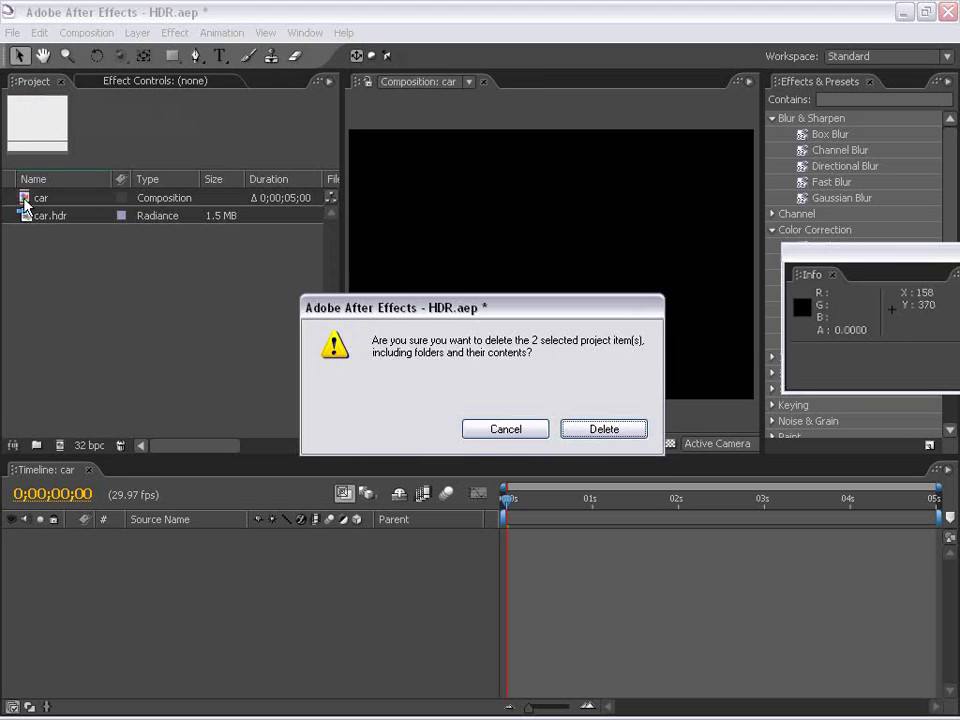
pyautogui.press('Return')
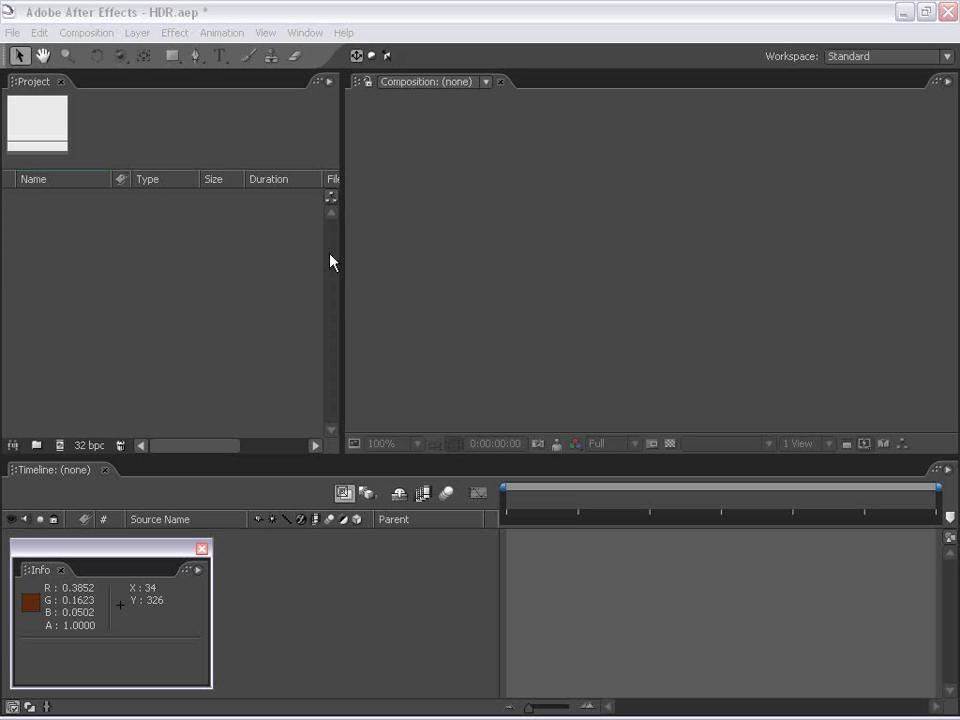
# - Choose the raw file IMG_9364.CR2 for import
pyautogui.doubleClick(167, 300)
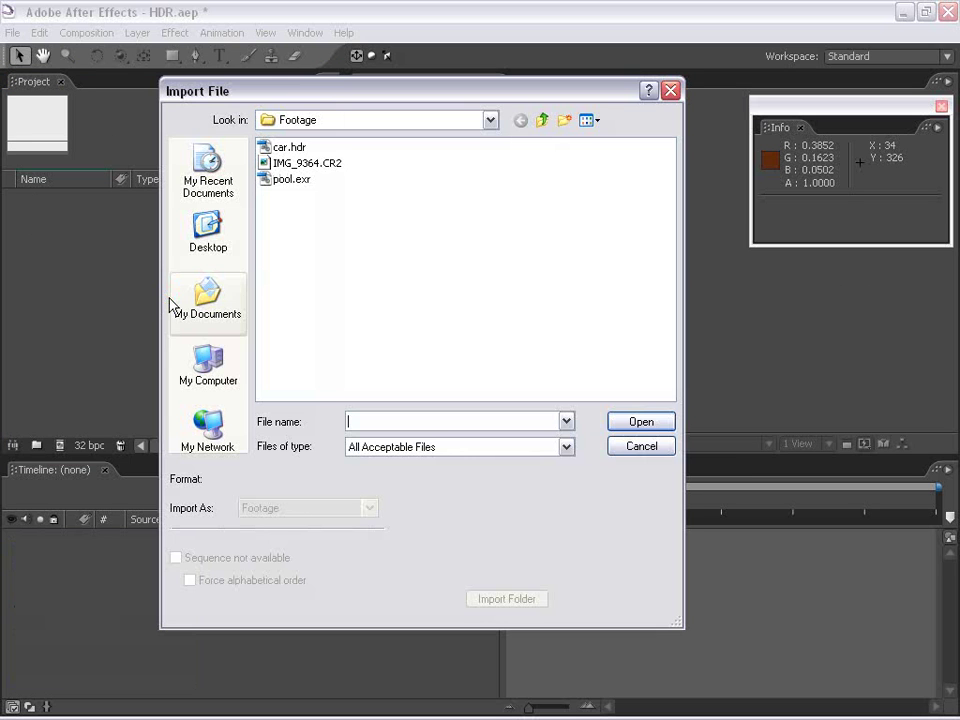
pyautogui.click(300, 163)
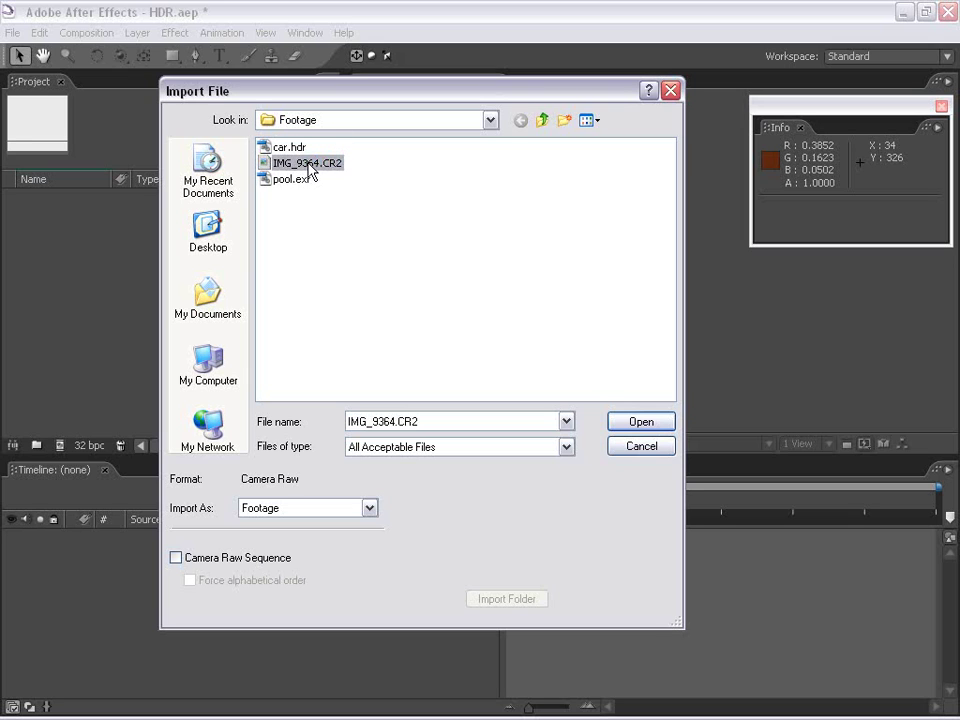
pyautogui.click(636, 421)
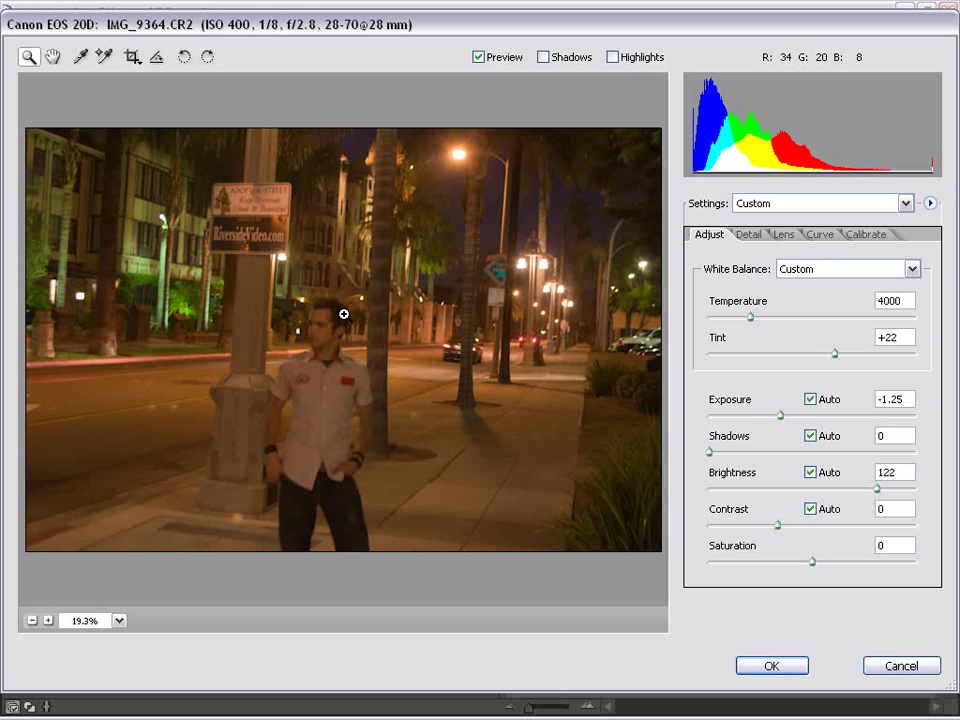
# - Set Camera Raw Exposure -4.00, Brightness 0 and Contrast -50, then import the photo
pyautogui.moveTo(781, 415); pyautogui.dragTo(668, 427)
pyautogui.moveTo(877, 488); pyautogui.dragTo(707, 501)
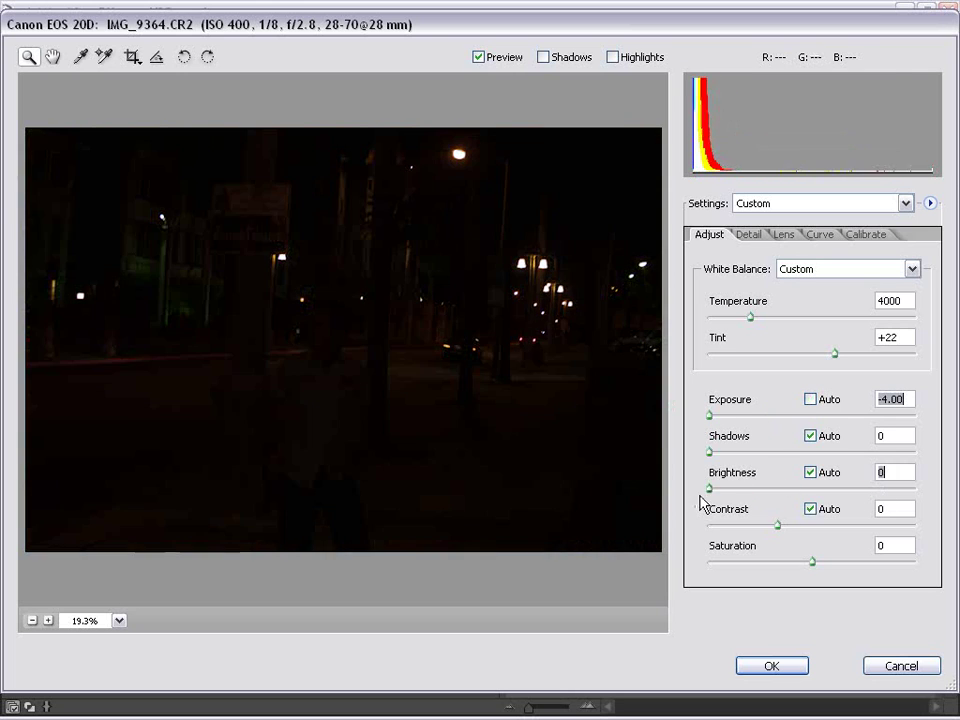
pyautogui.moveTo(773, 525); pyautogui.dragTo(686, 534)
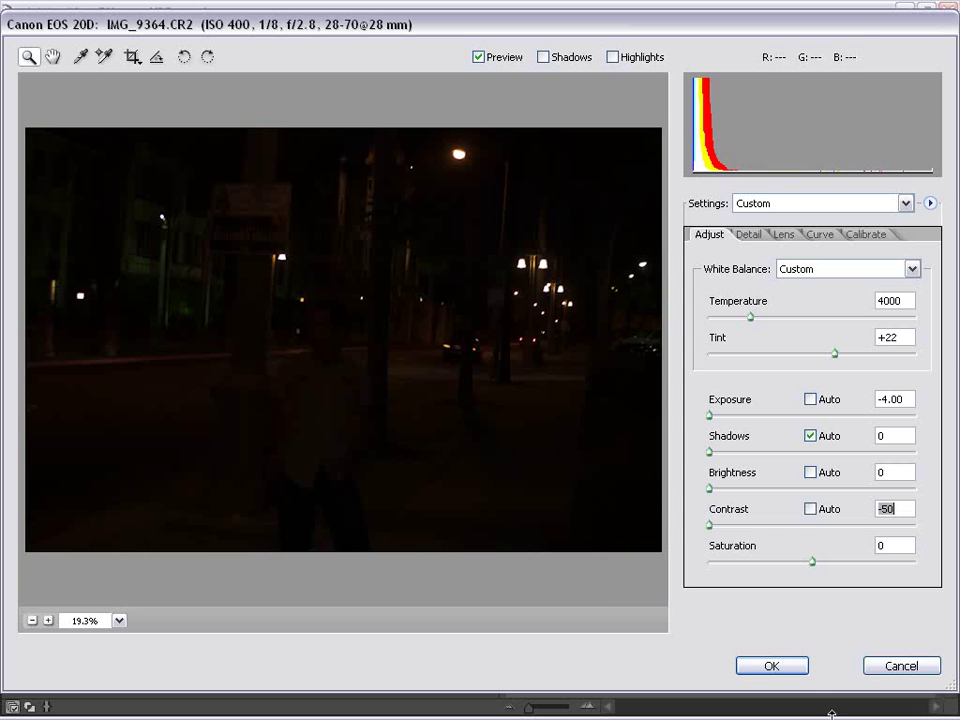
pyautogui.click(775, 668)
# - Create a 720x480 Comp 1 and place the IMG_9364.CR2 photo in it
pyautogui.click(40, 188)
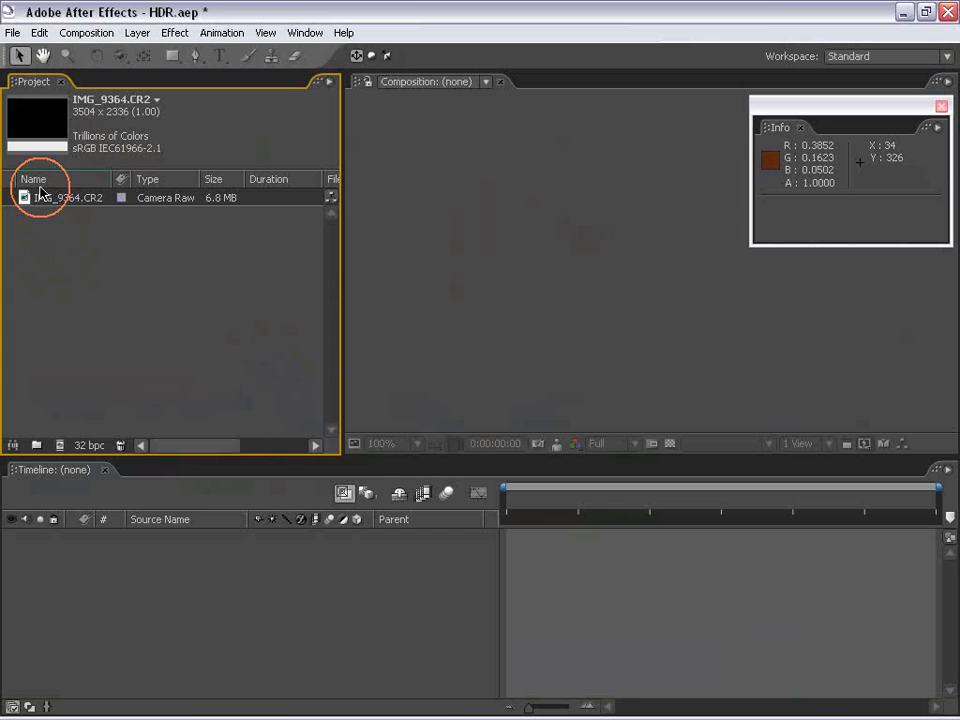
pyautogui.click(87, 32)
pyautogui.click(120, 50)
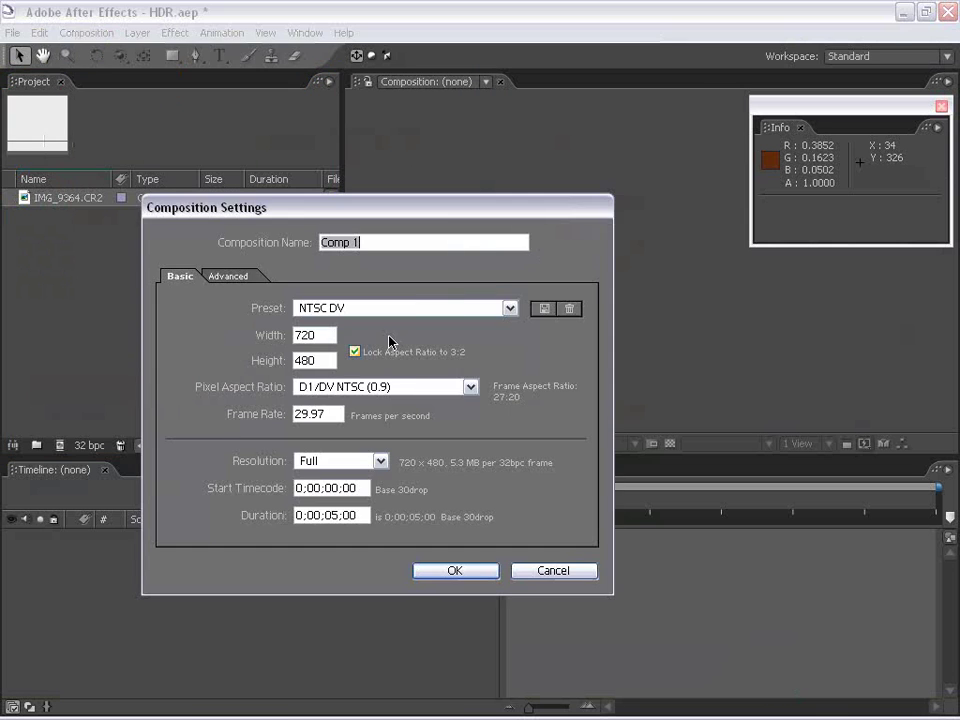
pyautogui.click(493, 571)
pyautogui.moveTo(62, 219); pyautogui.dragTo(643, 291)
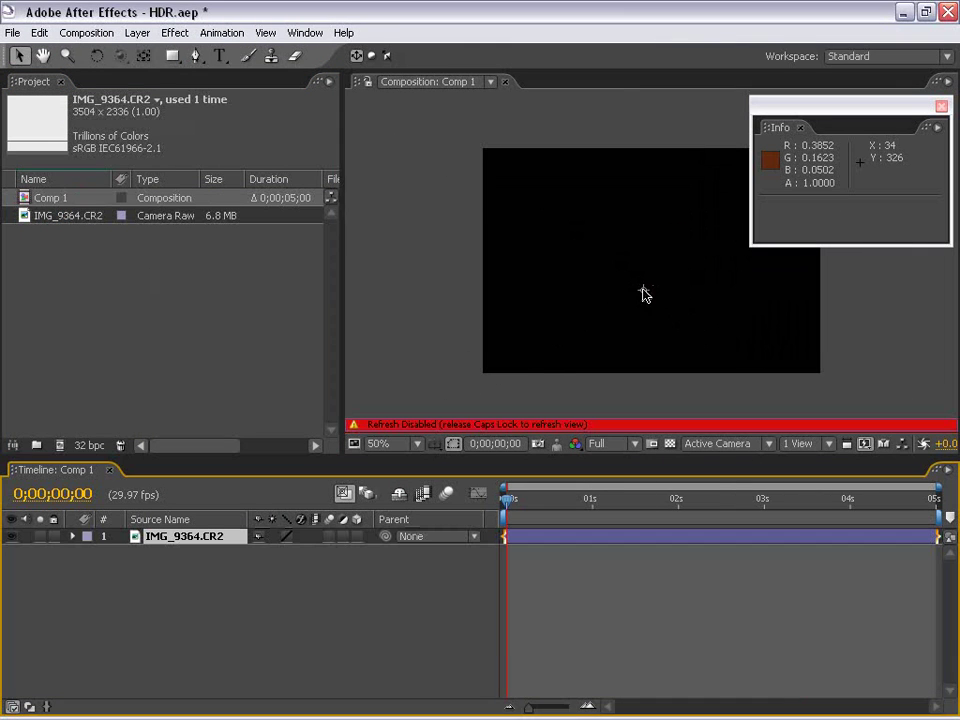
# - Fit the photo layer to the comp height and pre-compose it as IMG_9364.CR2 Comp 1
pyautogui.rightClick(623, 263)
pyautogui.moveTo(678, 358)
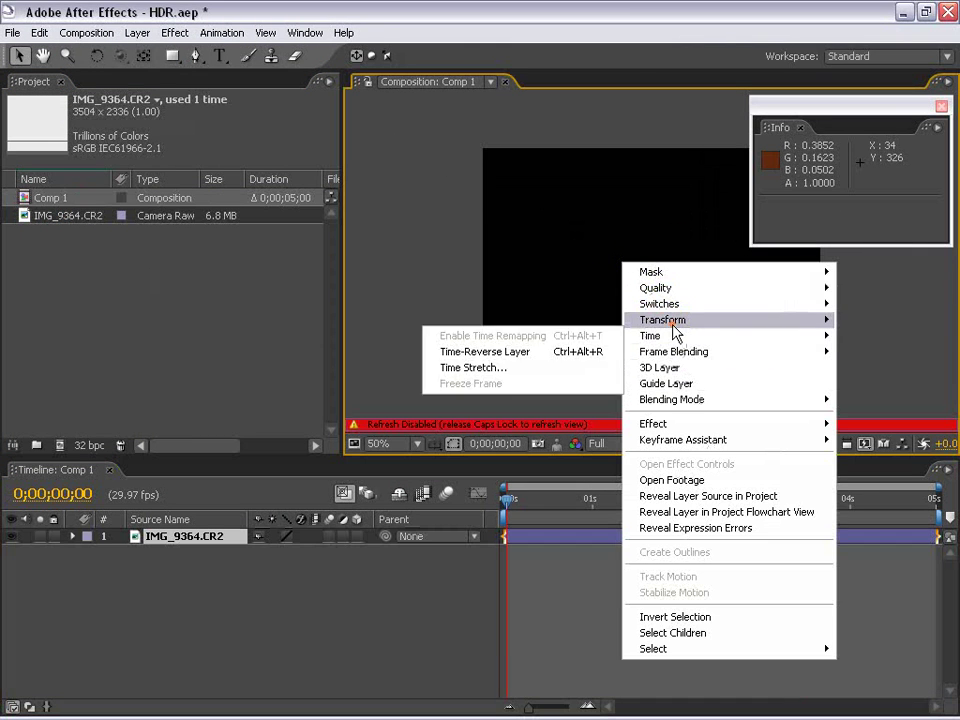
pyautogui.click(533, 318)
pyautogui.rightClick(555, 247)
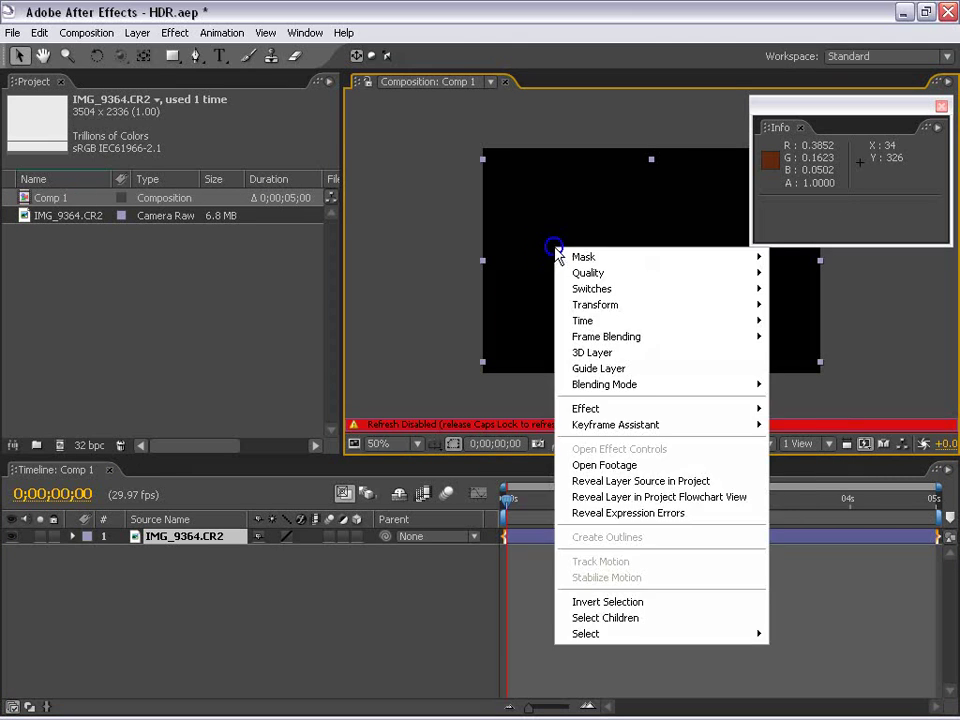
pyautogui.click(531, 249)
pyautogui.rightClick(534, 217)
pyautogui.moveTo(596, 281)
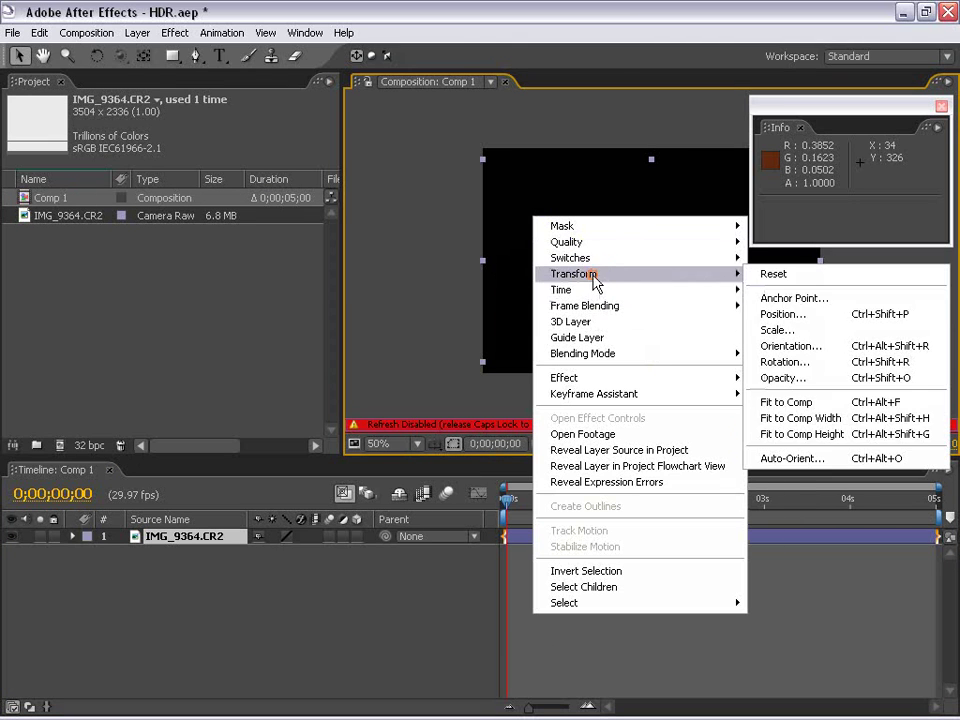
pyautogui.click(902, 432)
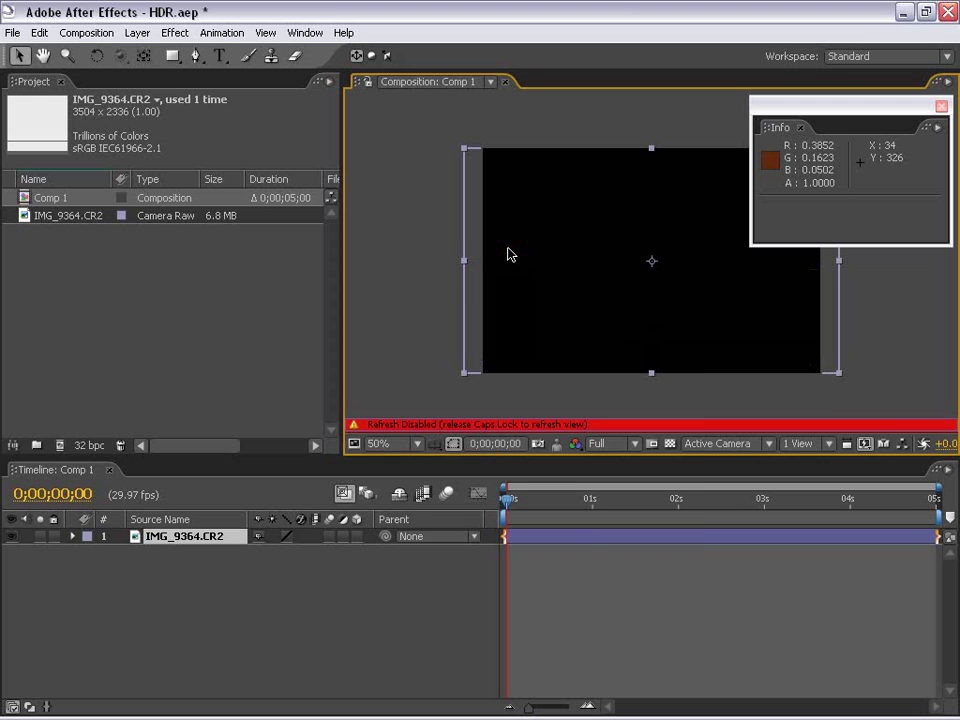
pyautogui.hotkey('ctrl', 'shift', 'c')
pyautogui.click(540, 534)
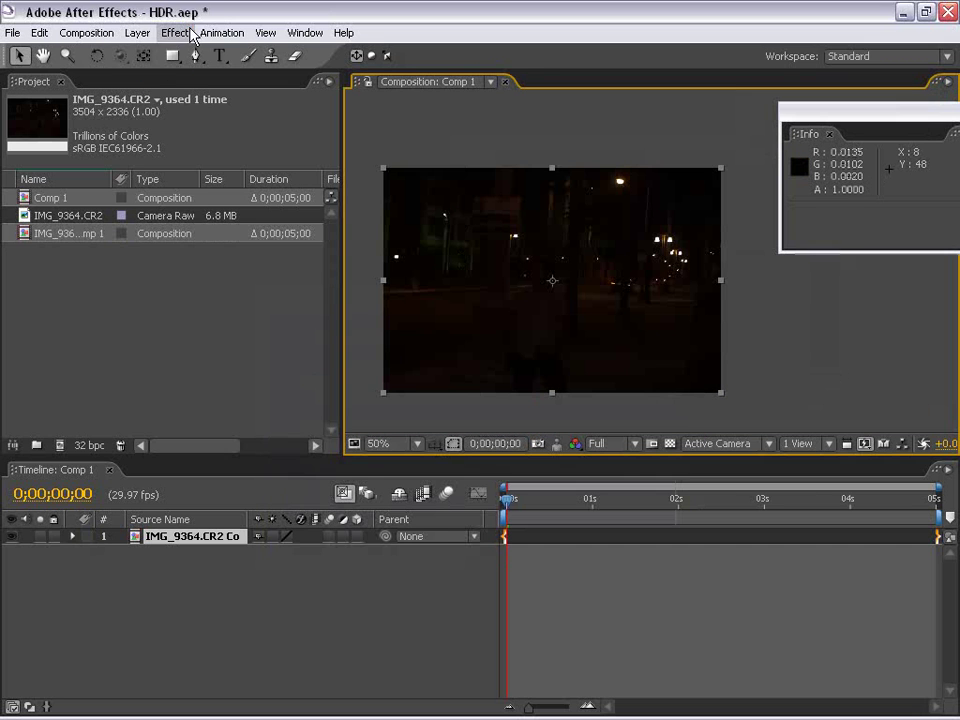
# - Add Levels with Clip To Output White off and Input White lowered to 0.1098
pyautogui.click(175, 32)
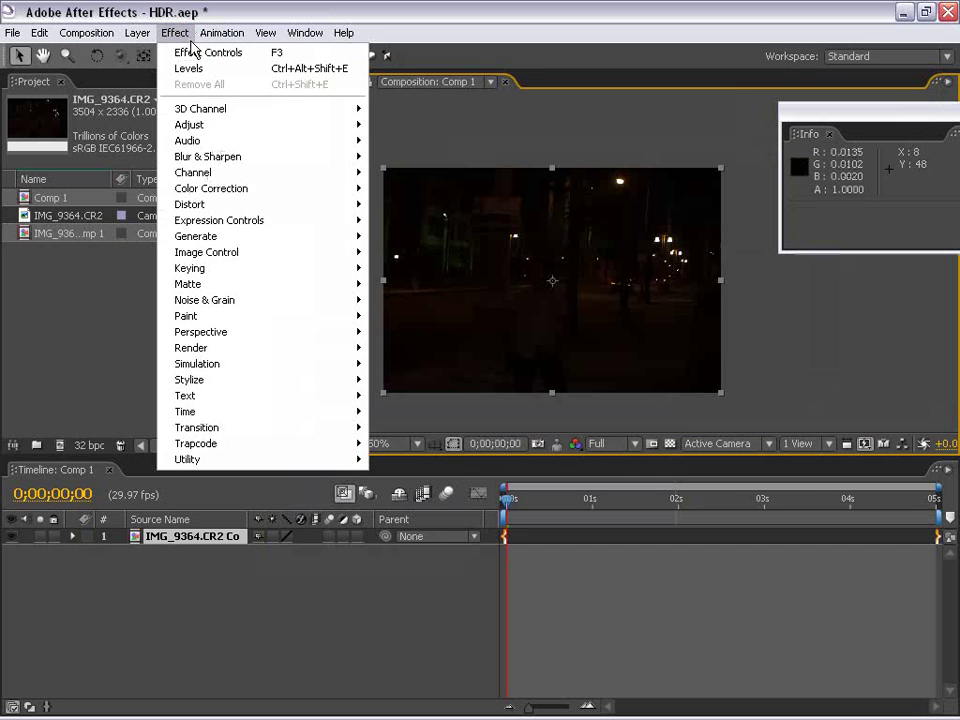
pyautogui.moveTo(205, 190)
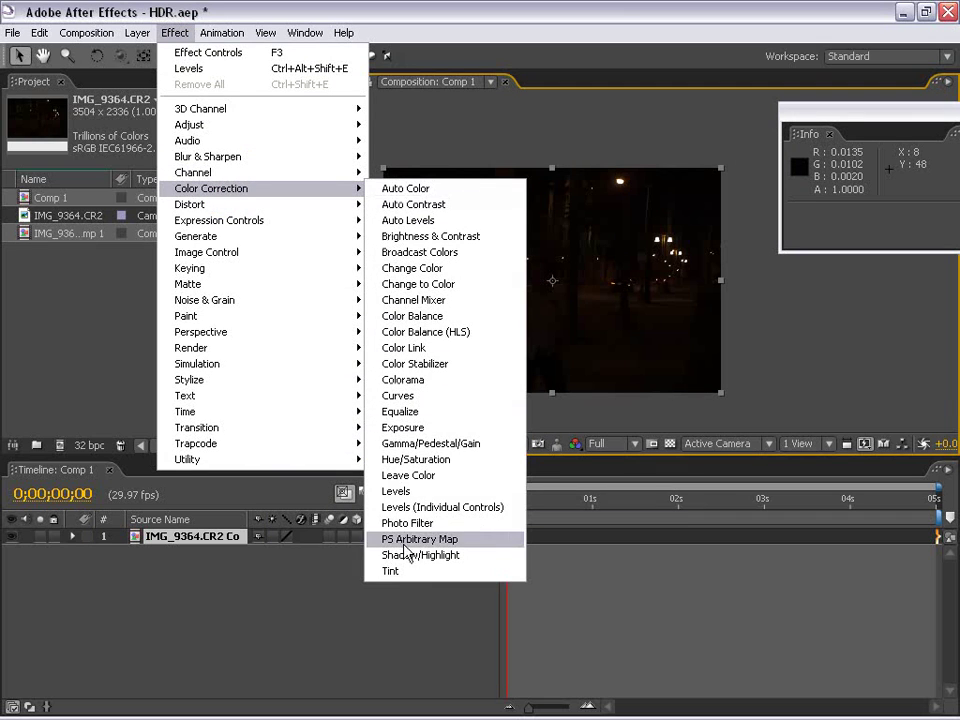
pyautogui.click(411, 492)
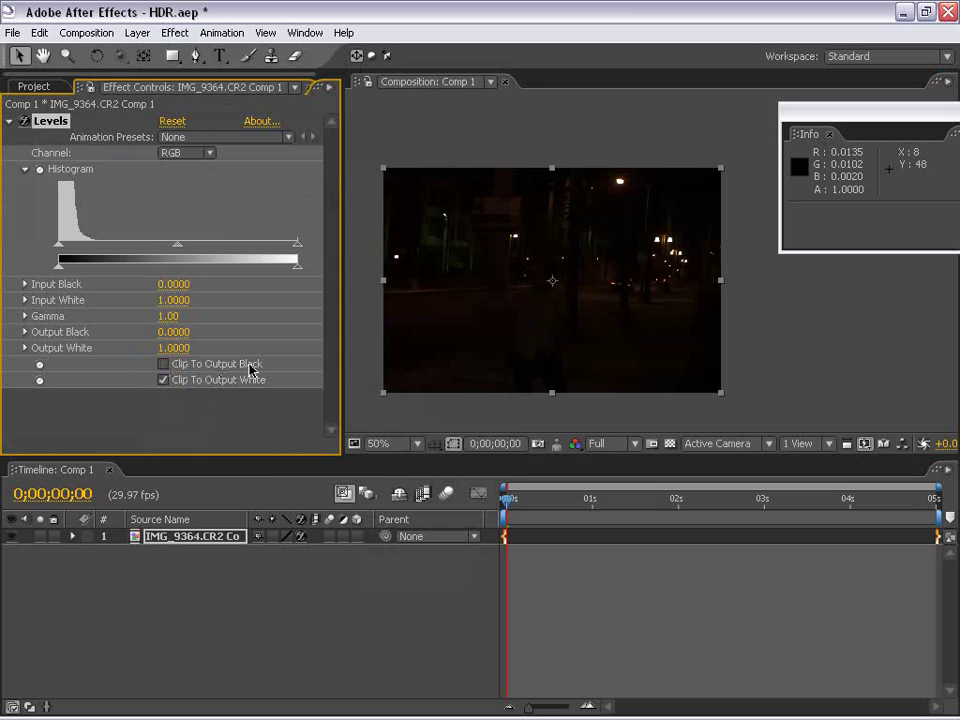
pyautogui.click(167, 386)
pyautogui.press('h')
pyautogui.moveTo(518, 204); pyautogui.dragTo(536, 197)
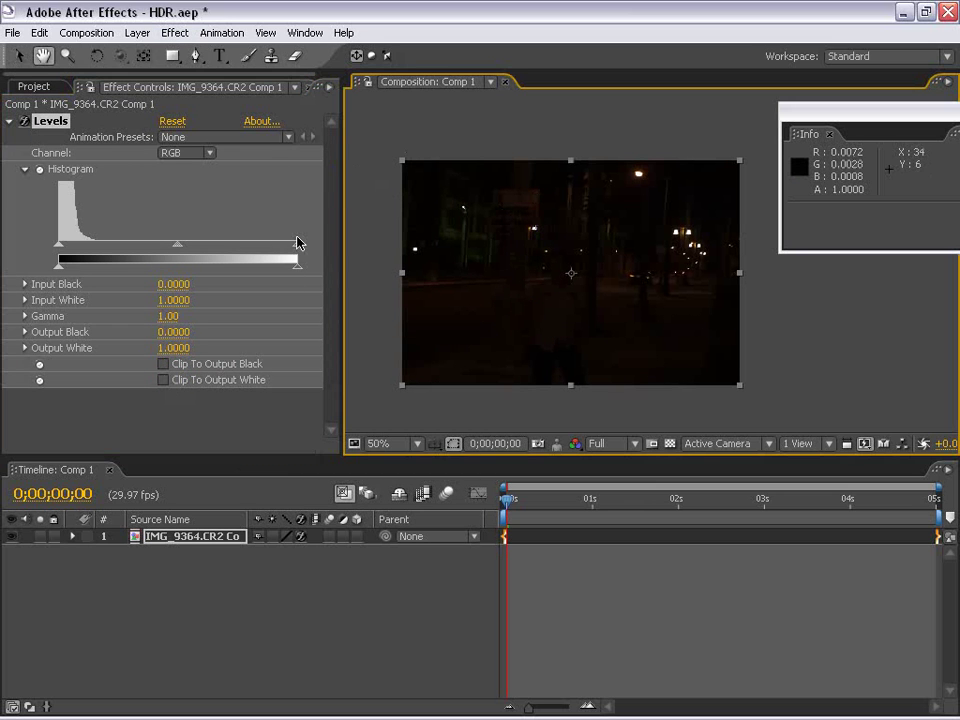
pyautogui.moveTo(297, 249); pyautogui.dragTo(85, 249)
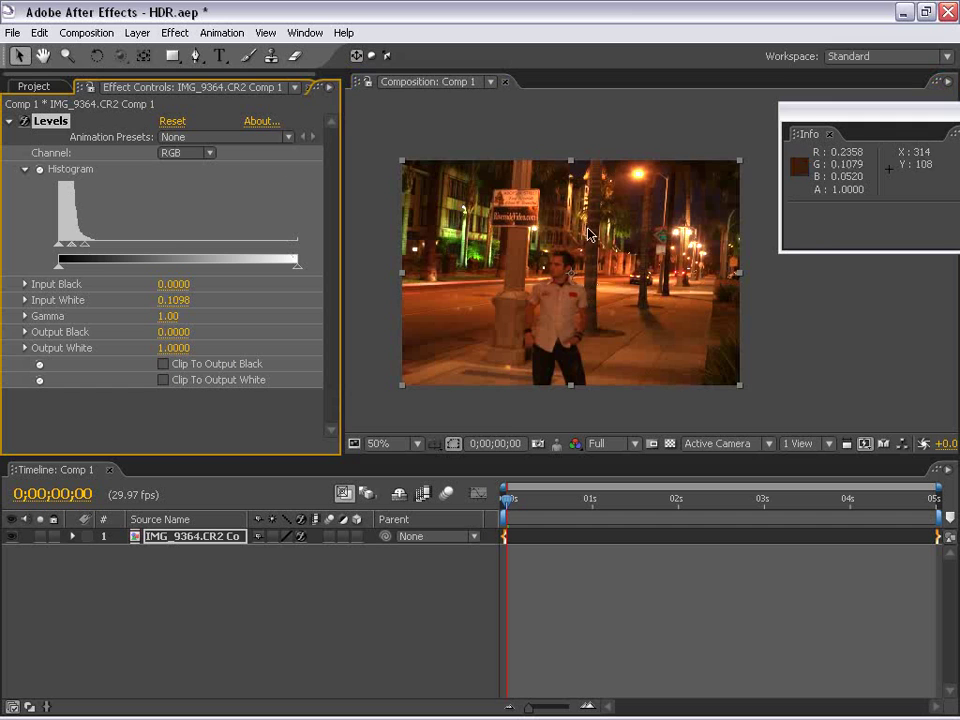
pyautogui.press('.')
pyautogui.press(',')
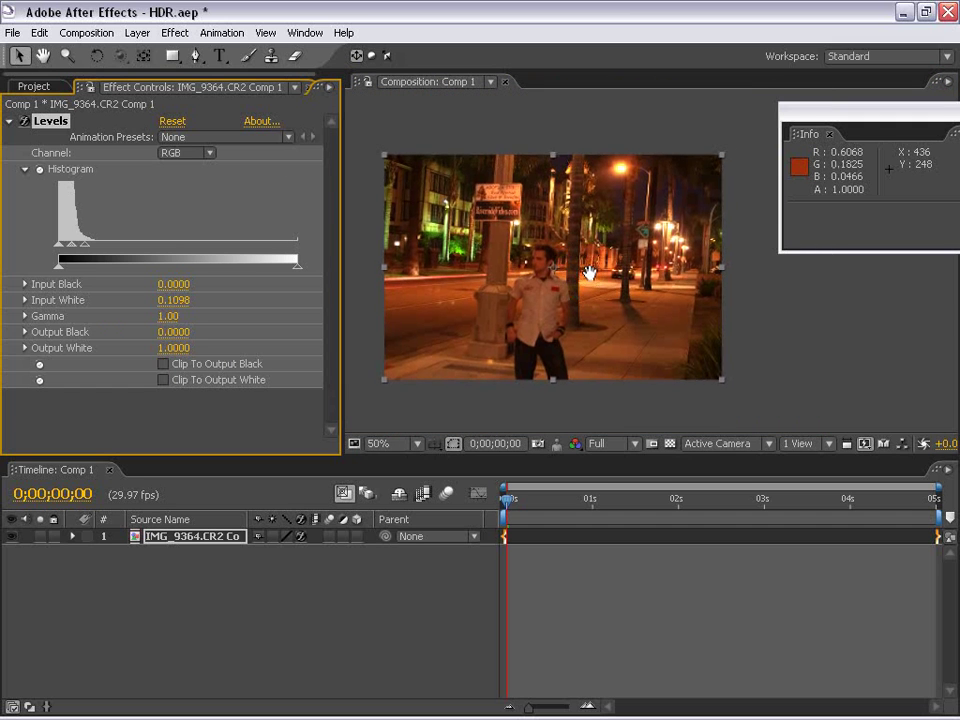
pyautogui.scroll(2, 600, 312)
pyautogui.moveTo(565, 287); pyautogui.dragTo(688, 417)
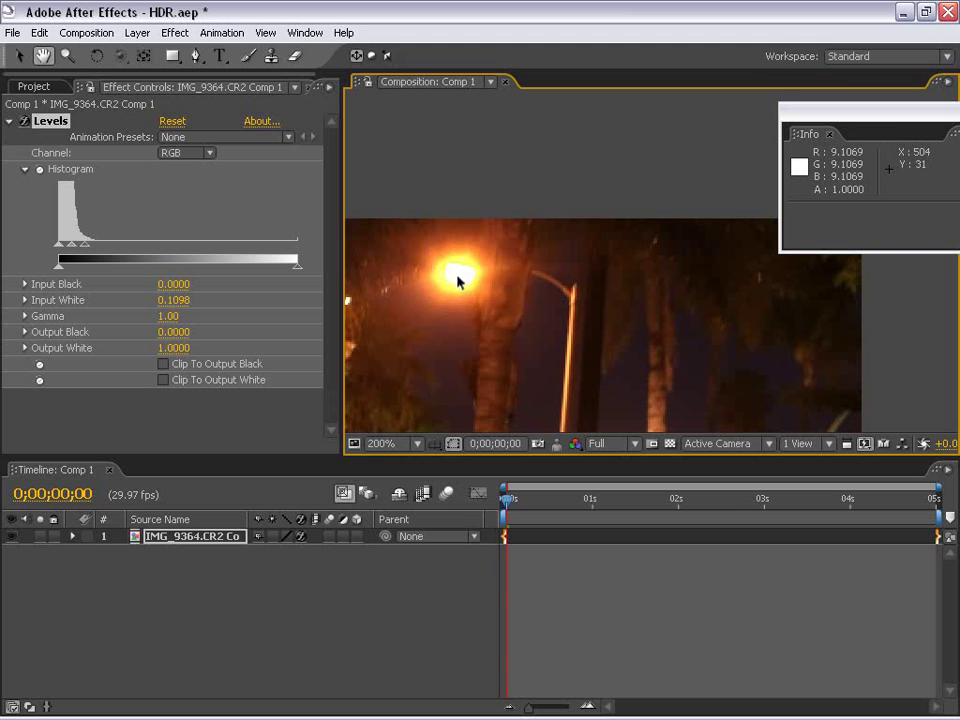
pyautogui.click(23, 120)
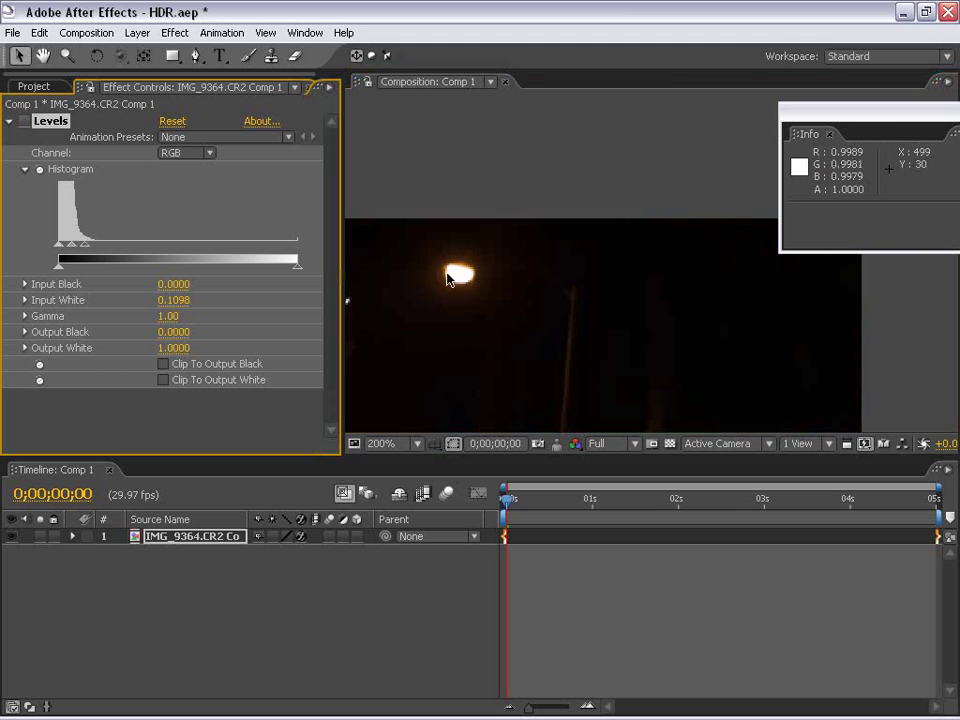
pyautogui.click(23, 120)
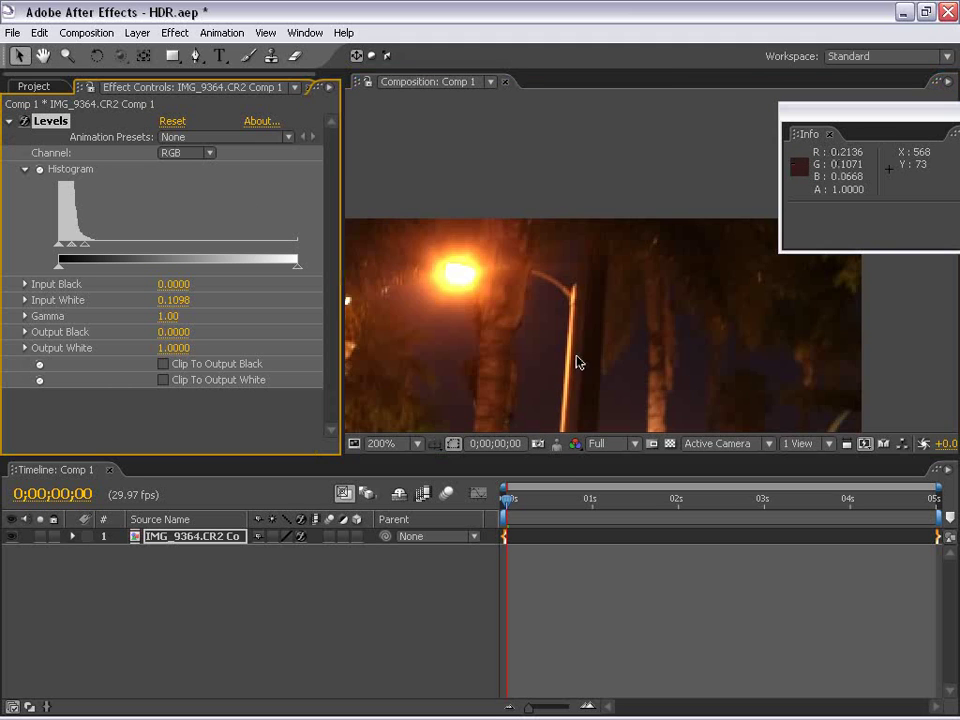
pyautogui.scroll(-3, 600, 300)
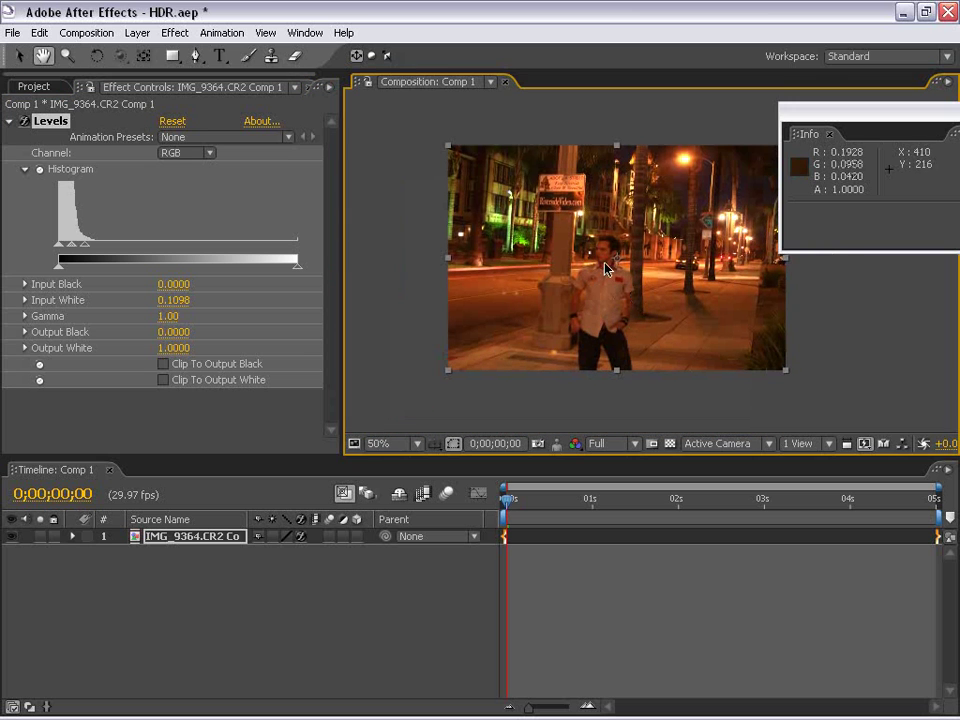
pyautogui.scroll(1, 657, 257)
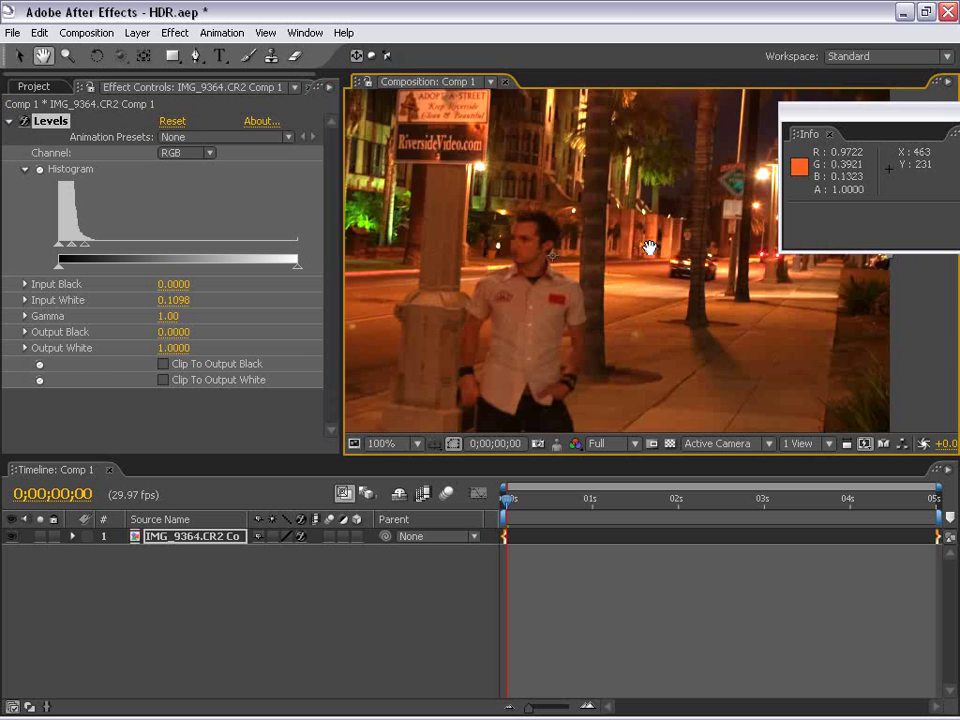
pyautogui.moveTo(640, 268); pyautogui.dragTo(612, 280)
pyautogui.scroll(-1, 574, 317)
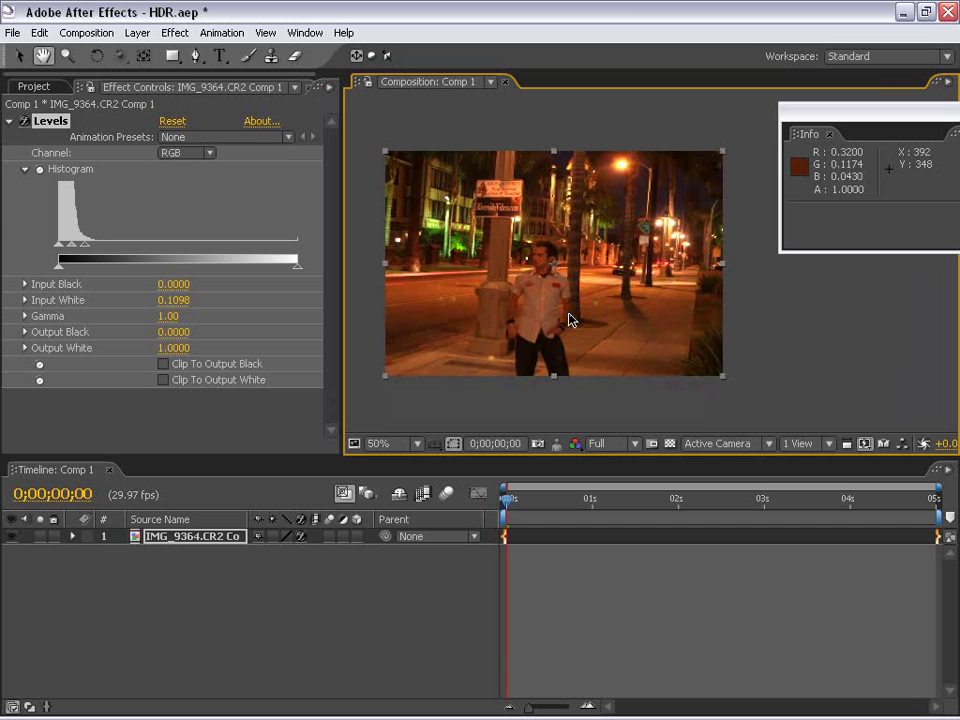
pyautogui.click(174, 33)
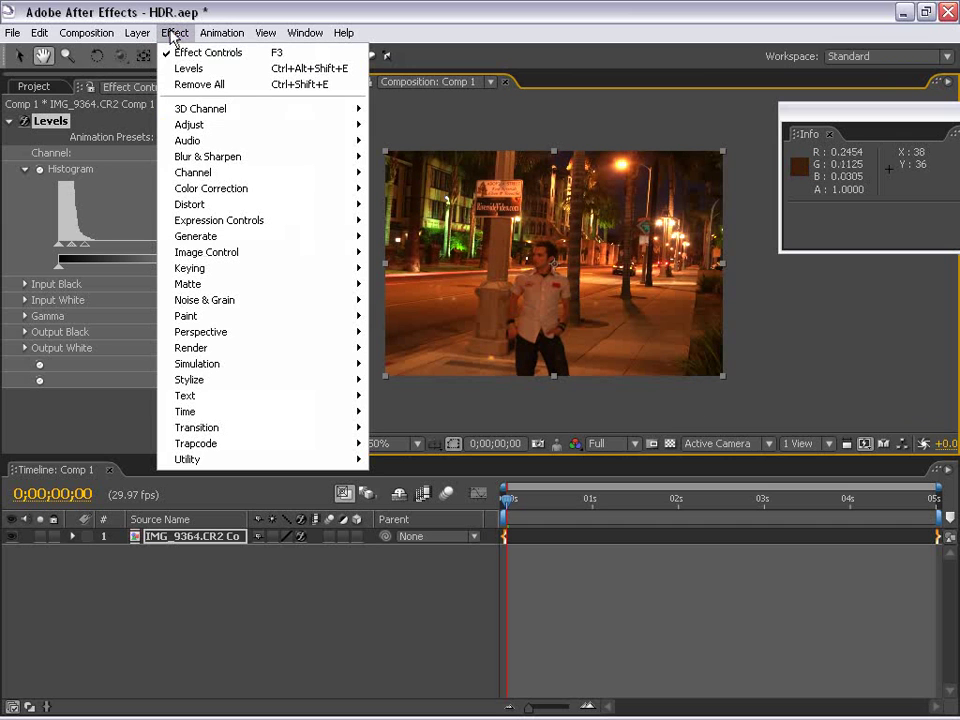
pyautogui.moveTo(238, 156)
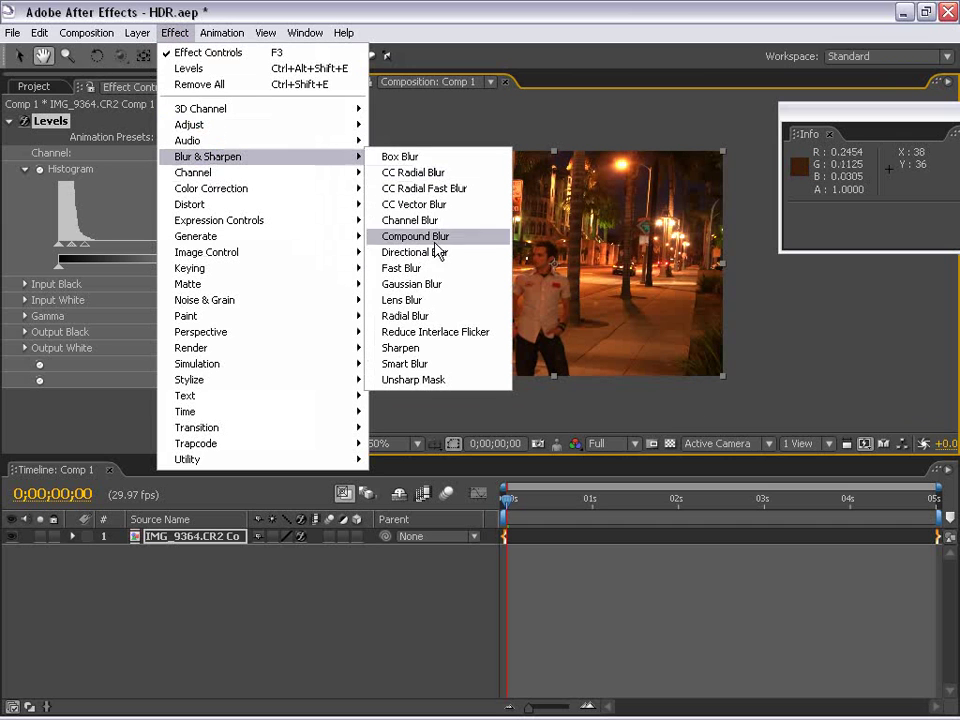
pyautogui.click(428, 284)
pyautogui.moveTo(165, 427); pyautogui.dragTo(514, 401)
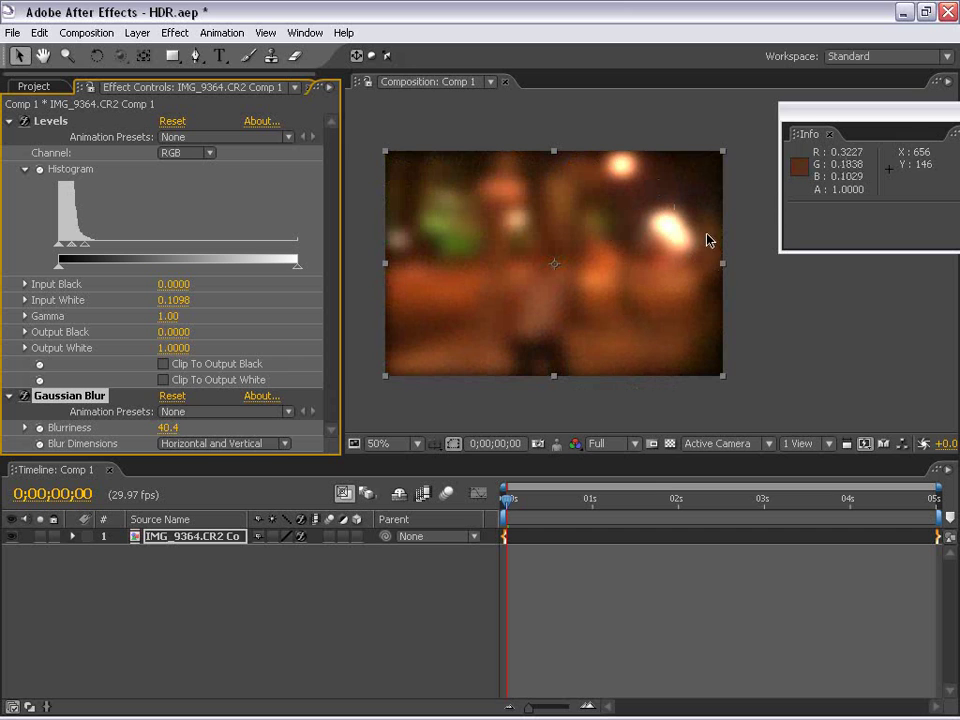
pyautogui.press('h')
pyautogui.scroll(1, 664, 257)
pyautogui.scroll(-1, 628, 332)
pyautogui.moveTo(565, 356); pyautogui.dragTo(592, 260)
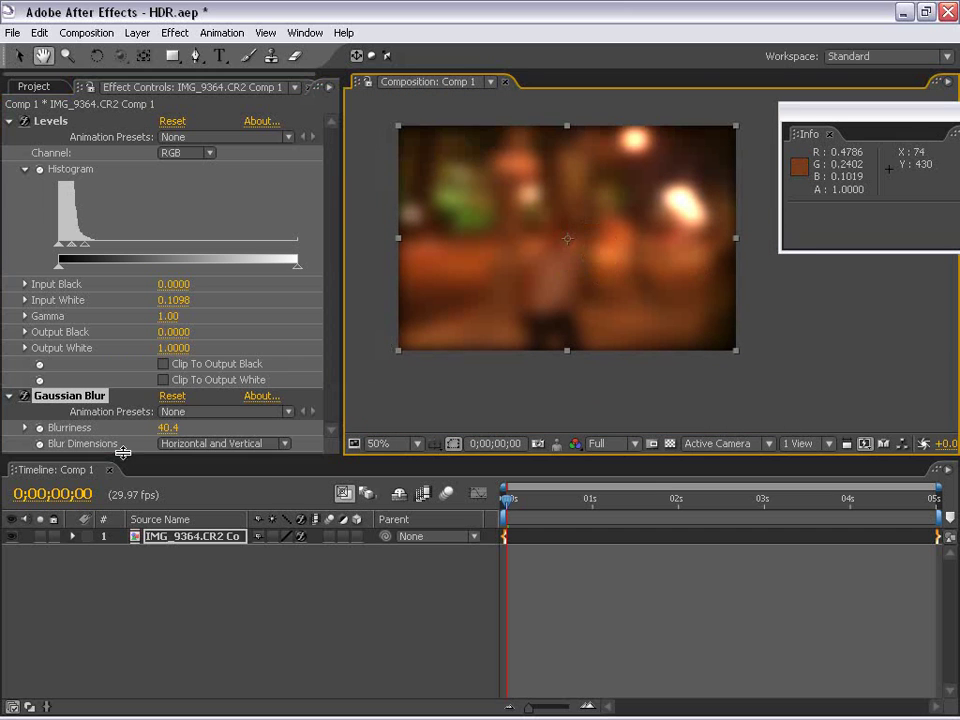
pyautogui.click(50, 398)
pyautogui.press('Delete')
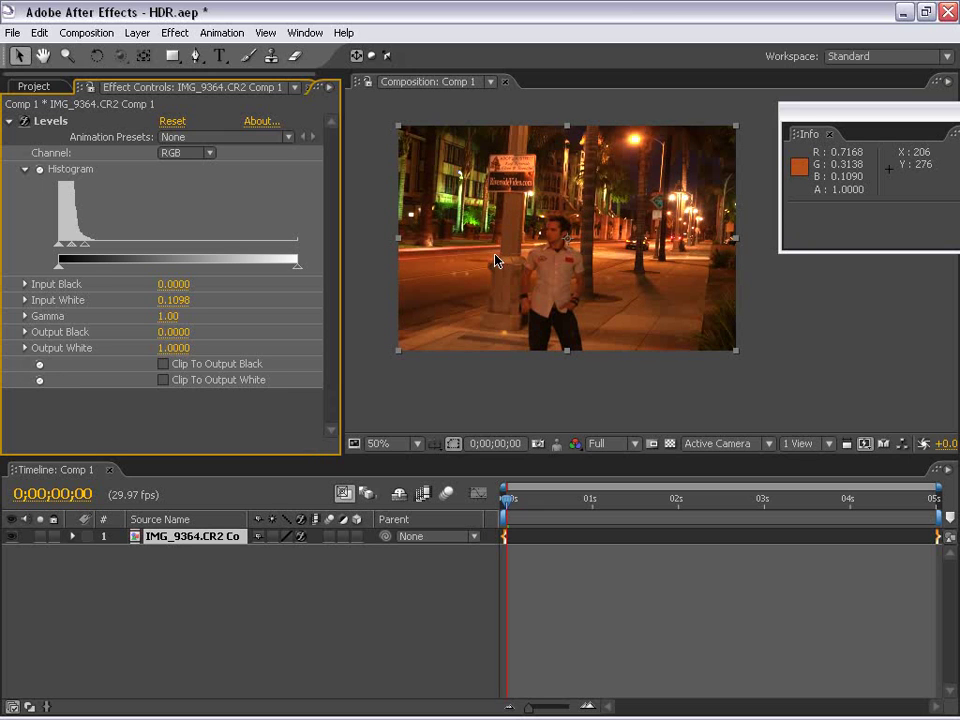
# - Keyframe Position from upper right (552,144) at frame 0 to off lower left at frame 23
pyautogui.click(8, 121)
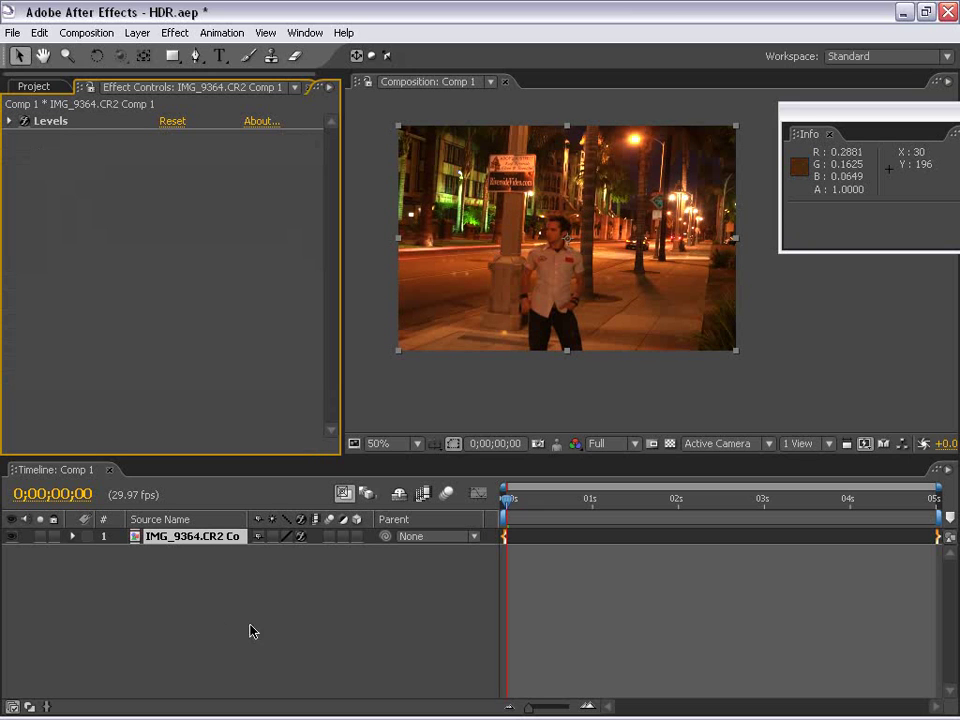
pyautogui.click(71, 537)
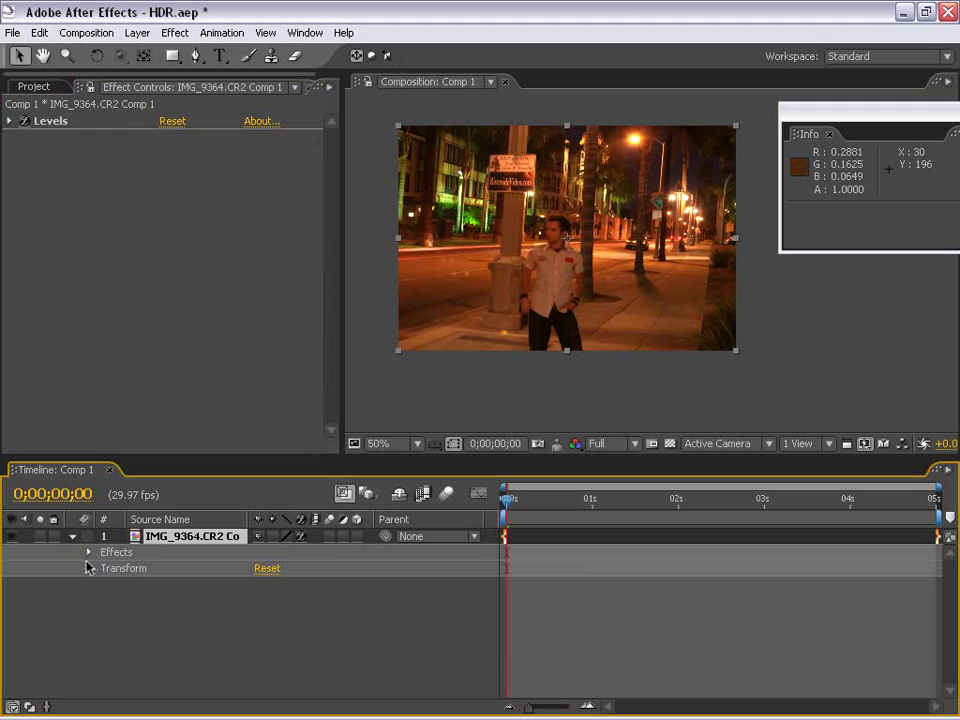
pyautogui.click(88, 569)
pyautogui.click(120, 600)
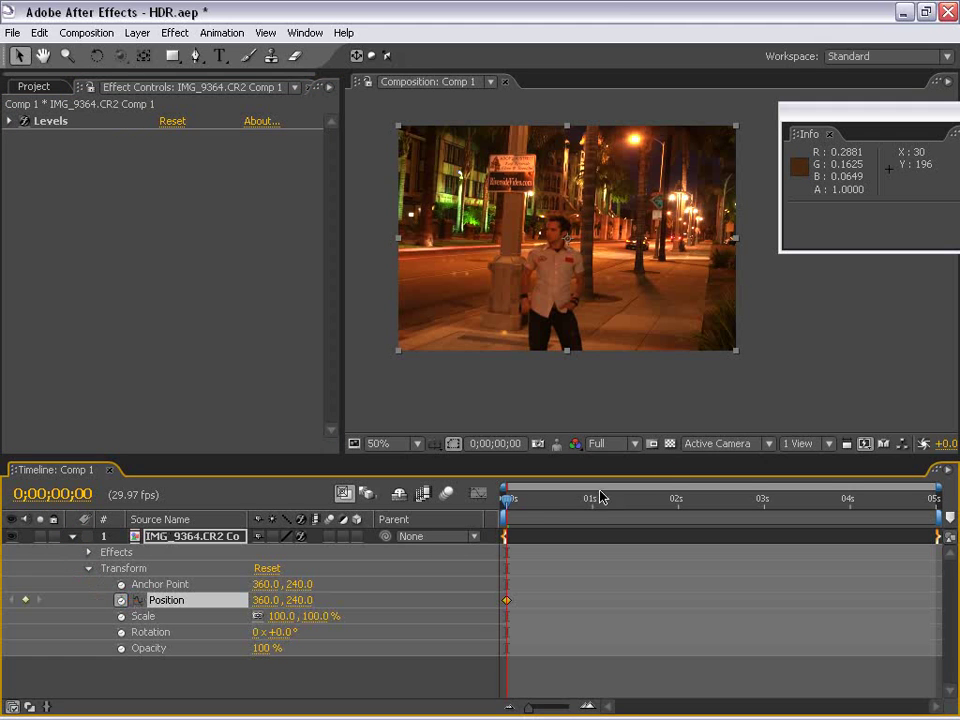
pyautogui.moveTo(527, 497); pyautogui.dragTo(572, 505)
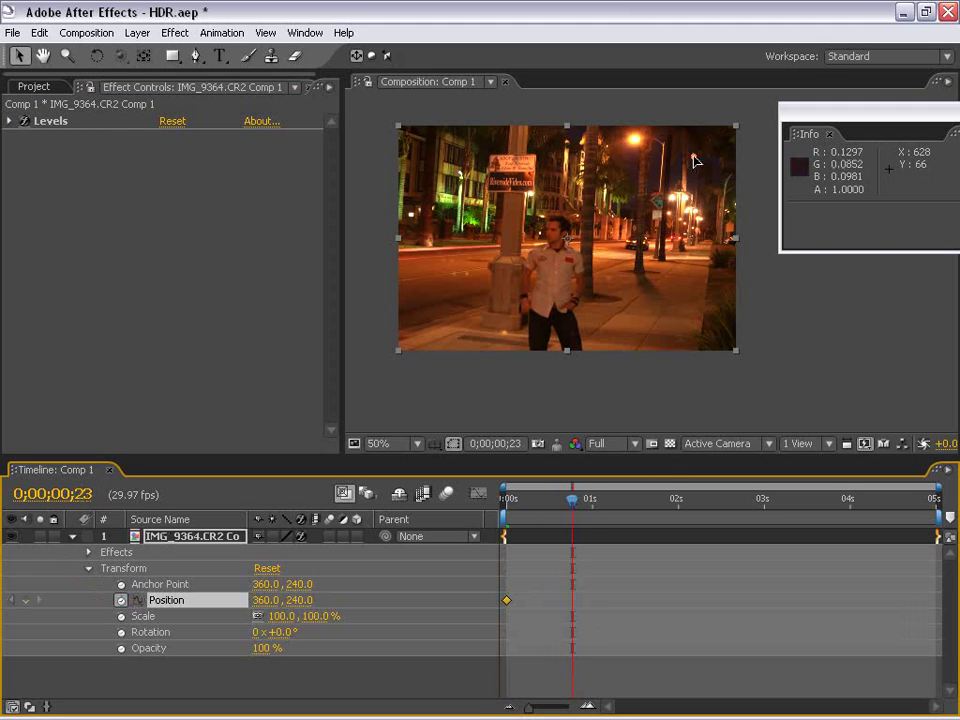
pyautogui.moveTo(693, 157); pyautogui.dragTo(373, 372)
pyautogui.moveTo(575, 487); pyautogui.dragTo(505, 497)
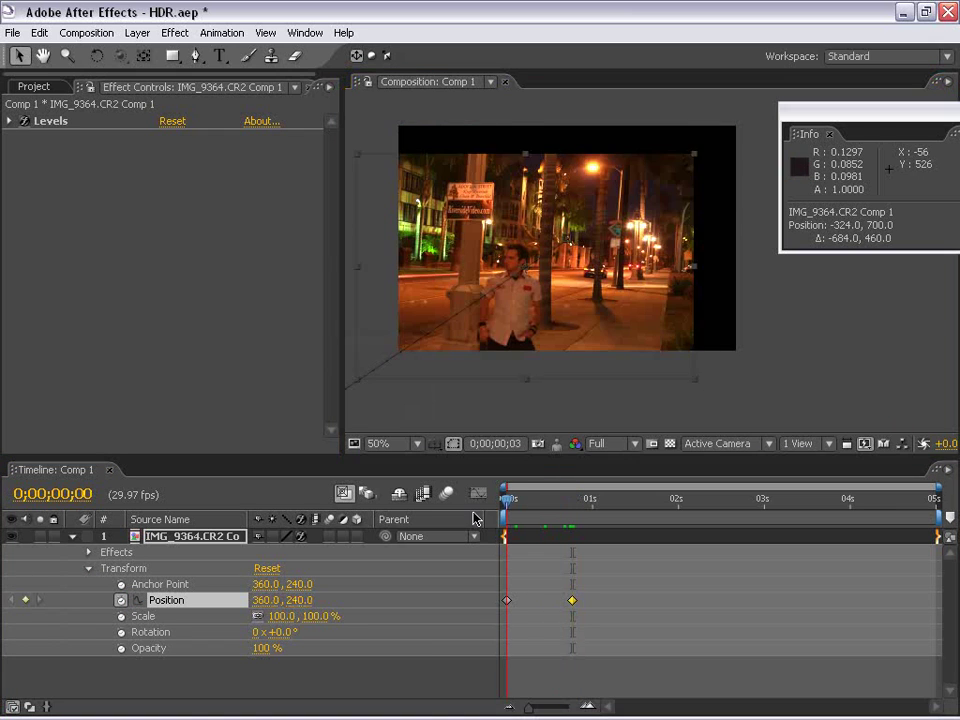
pyautogui.moveTo(490, 258); pyautogui.dragTo(550, 294)
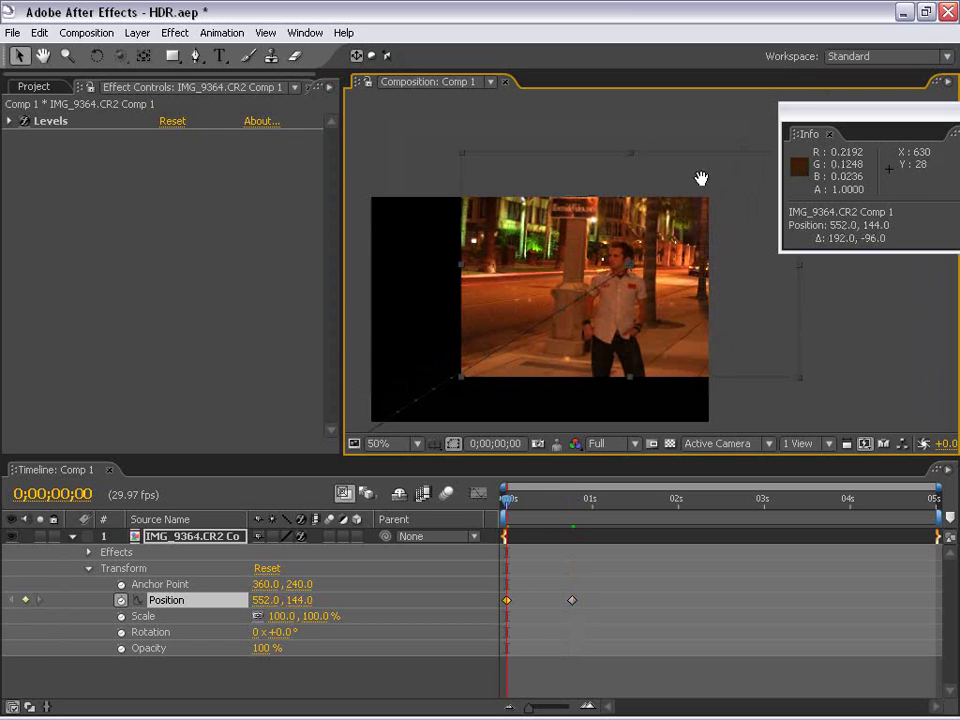
# - Scrub the opening frames, select the second Position keyframe, and enable motion blur
pyautogui.moveTo(517, 510)
pyautogui.mouseDown()
pyautogui.moveTo(533, 500)
pyautogui.moveTo(507, 500)
pyautogui.mouseUp()
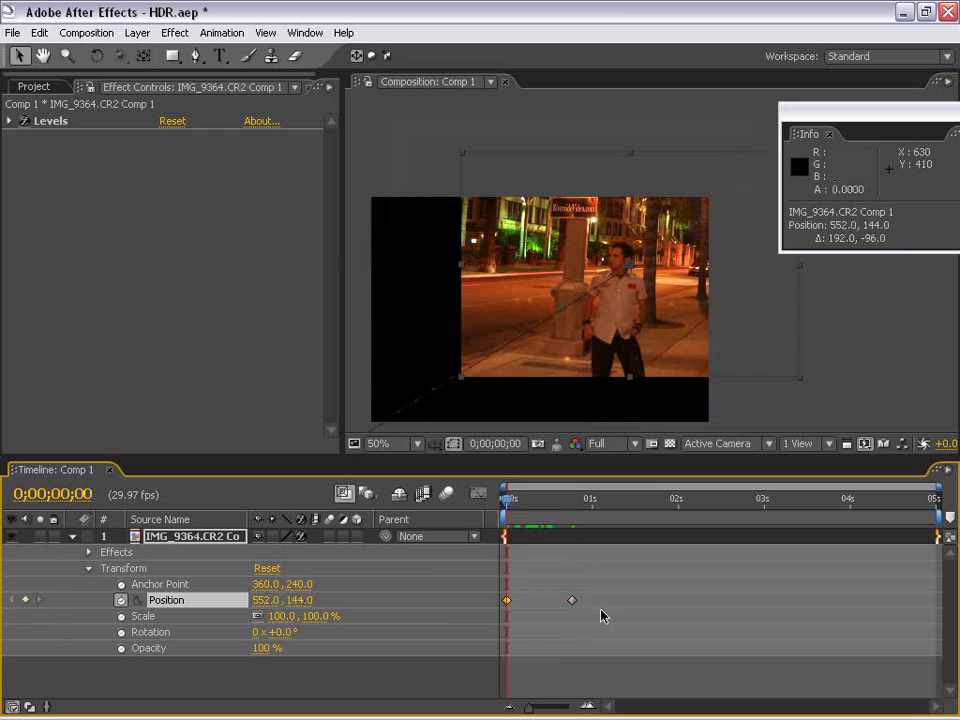
pyautogui.click(565, 602)
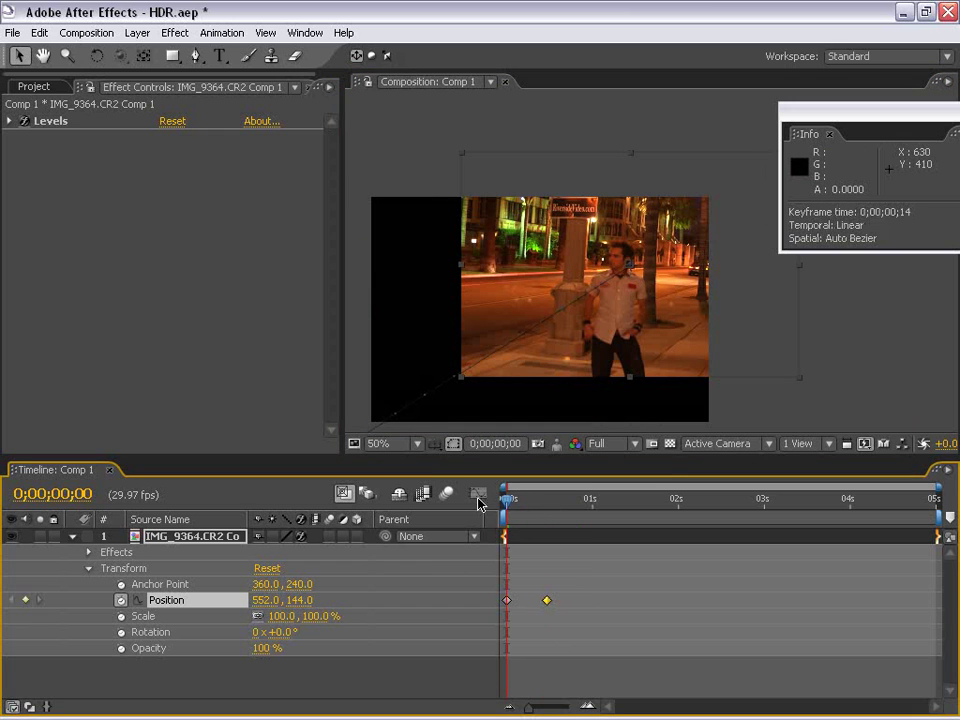
pyautogui.click(446, 494)
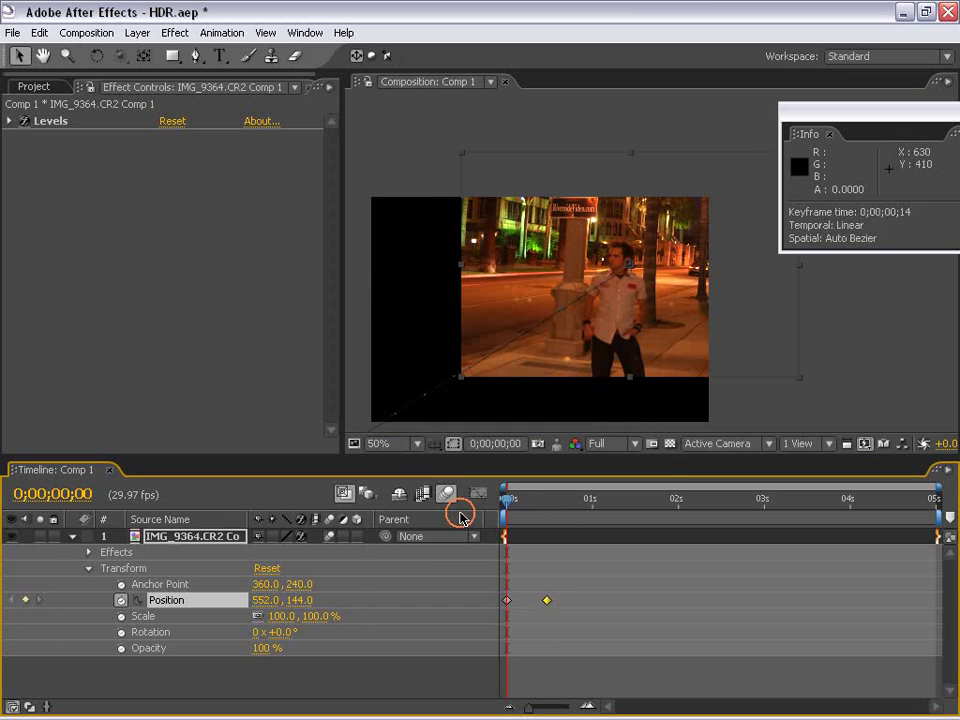
pyautogui.moveTo(507, 500); pyautogui.dragTo(519, 503)
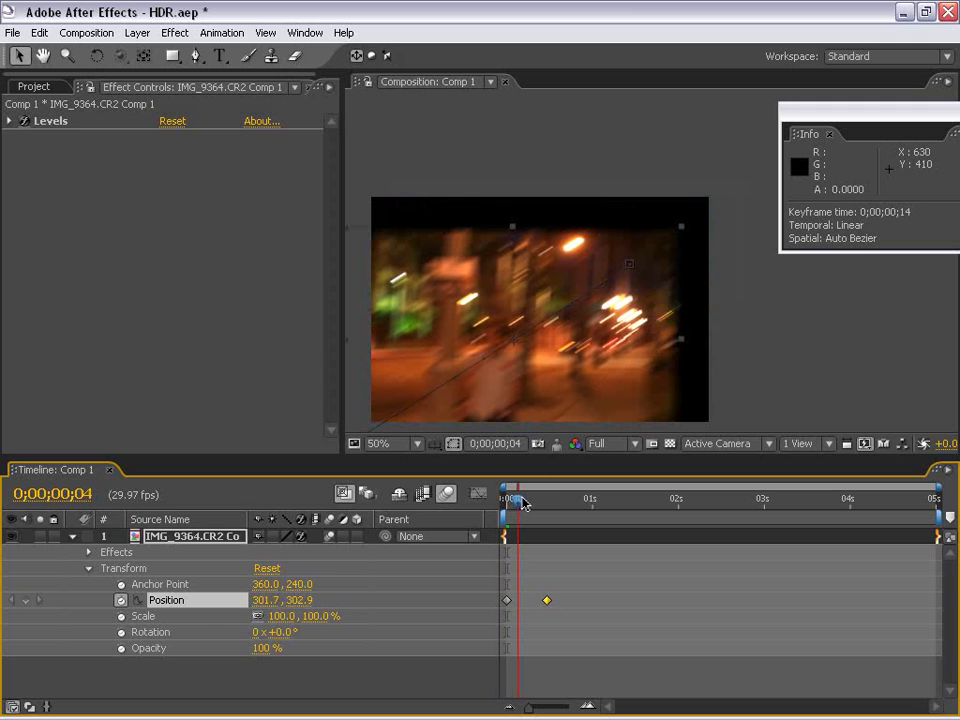
pyautogui.press('h')
pyautogui.scroll(2, 555, 345)
pyautogui.scroll(-2, 517, 355)
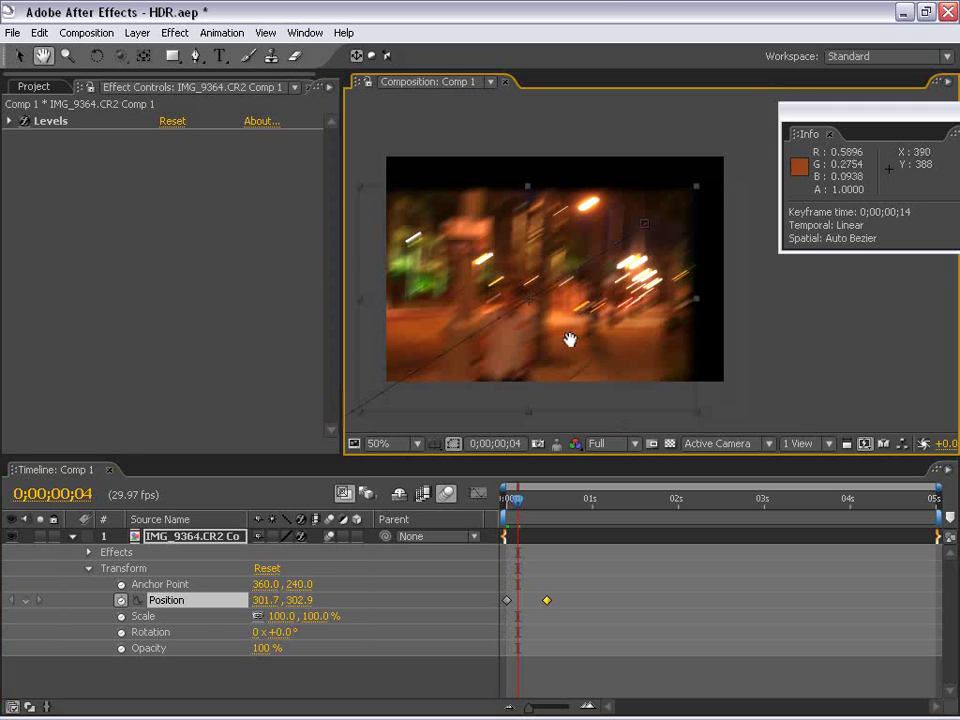
pyautogui.moveTo(519, 512)
pyautogui.mouseDown()
pyautogui.moveTo(529, 505)
pyautogui.moveTo(510, 505)
pyautogui.mouseUp()
pyautogui.press('v')
pyautogui.scroll(2, 700, 166)
pyautogui.press('h')
pyautogui.moveTo(718, 189); pyautogui.dragTo(523, 317)
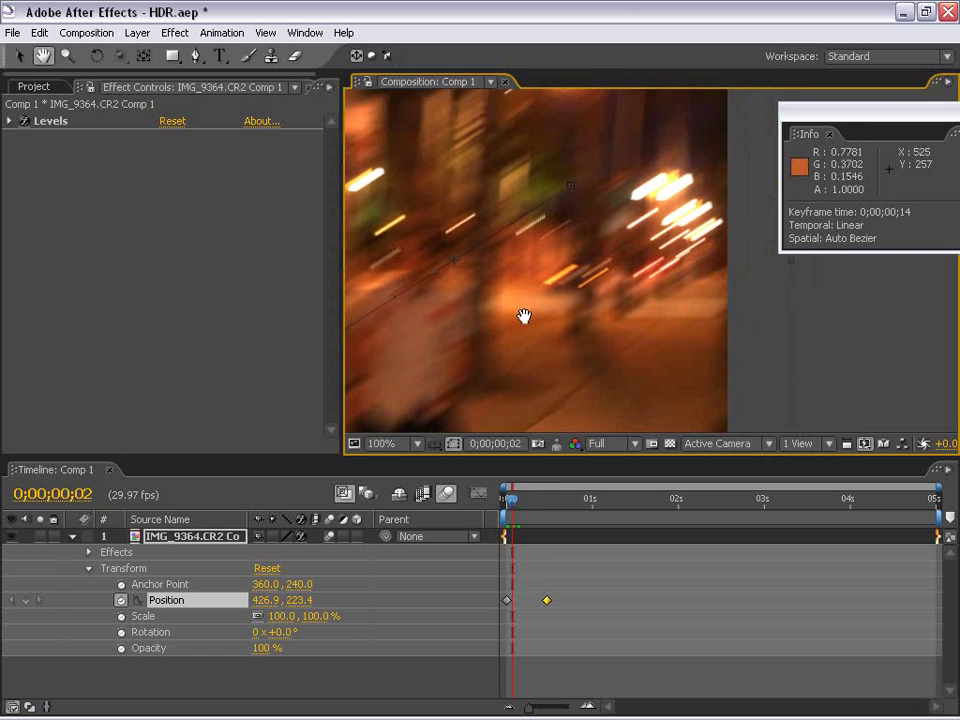
pyautogui.scroll(-2, 545, 263)
pyautogui.moveTo(563, 279); pyautogui.dragTo(581, 286)
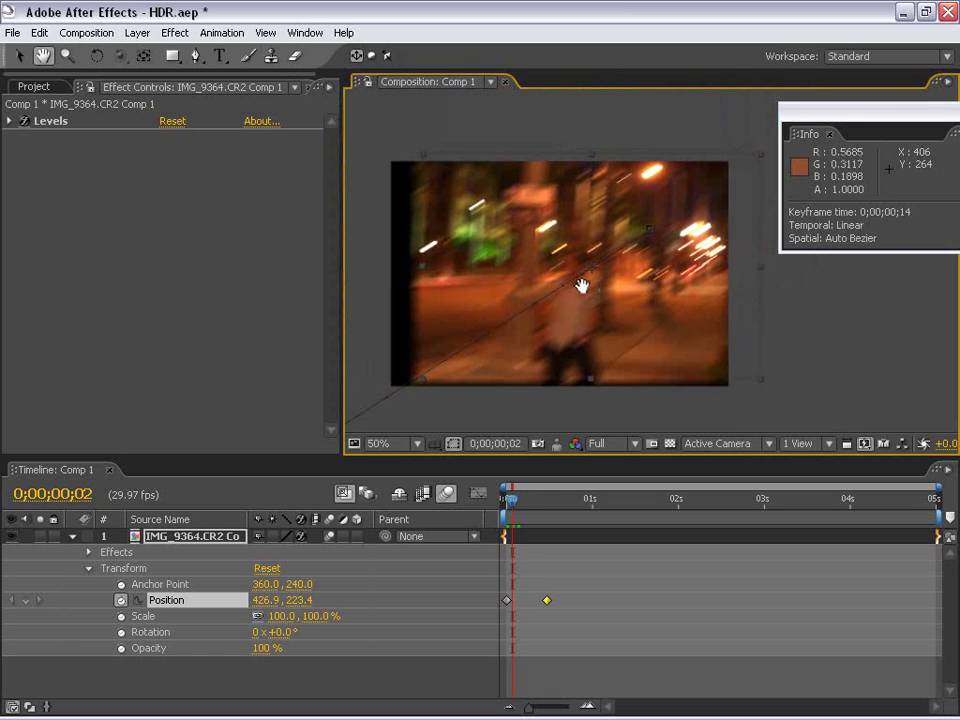
pyautogui.moveTo(512, 504); pyautogui.dragTo(521, 505)
# - Set the comp's Shutter Angle to 350 in Advanced Composition Settings
pyautogui.click(92, 32)
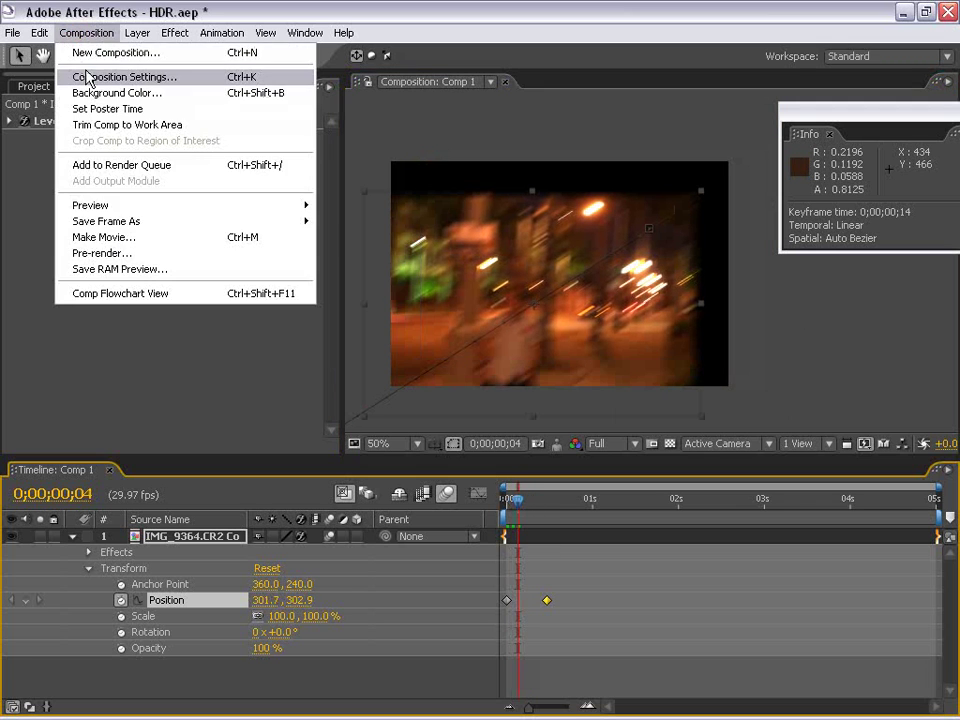
pyautogui.click(84, 76)
pyautogui.click(240, 277)
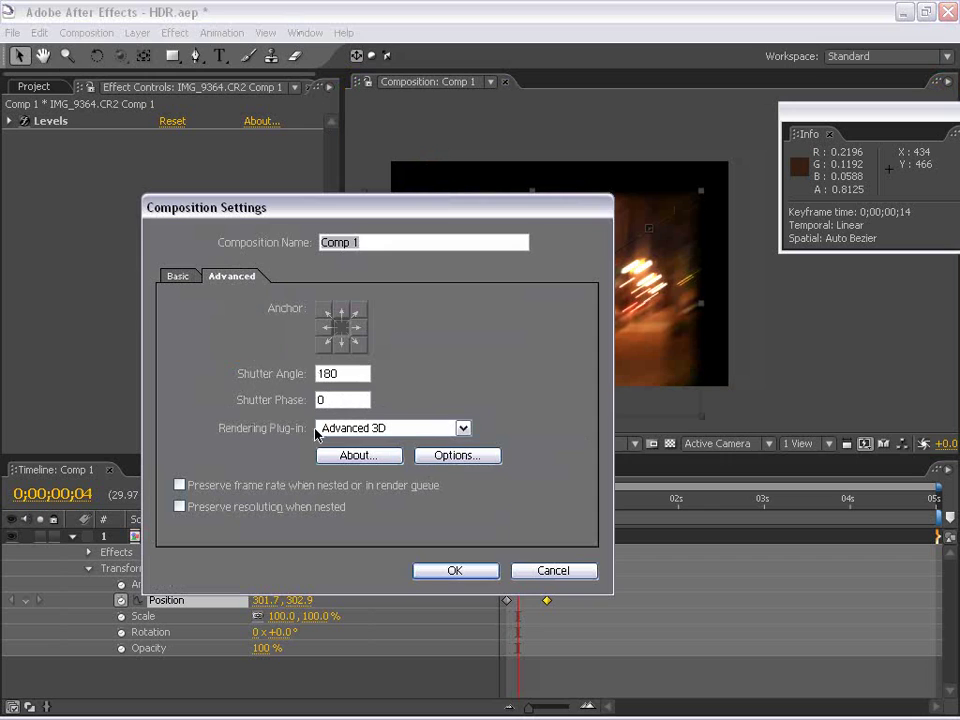
pyautogui.doubleClick(345, 374)
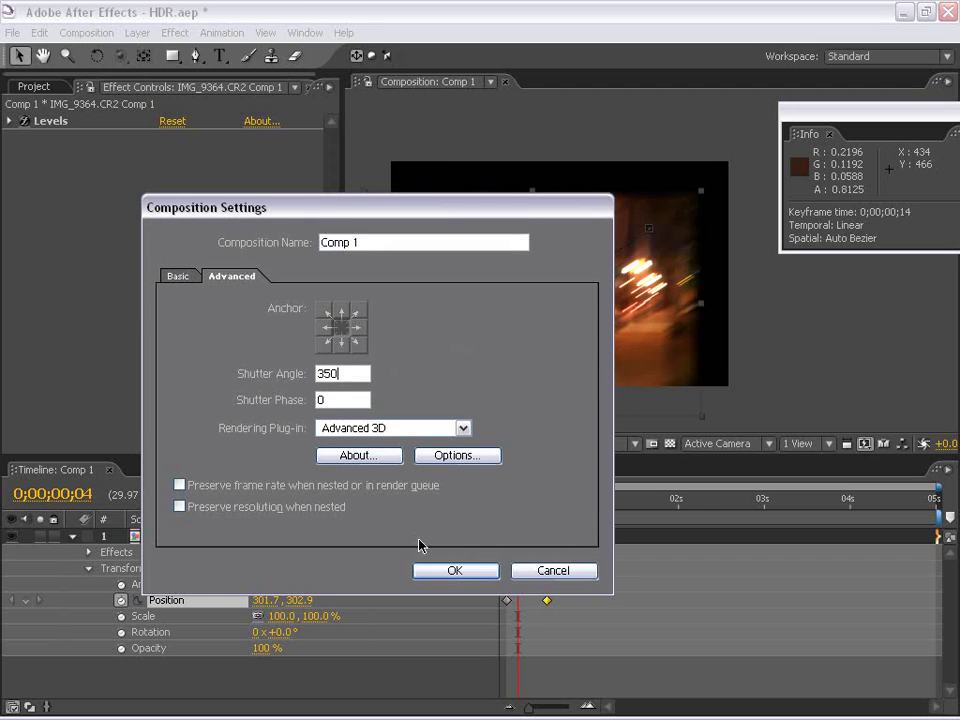
pyautogui.write('350')
pyautogui.click(487, 572)
# - Move the second Position keyframe later, to frame 21
pyautogui.moveTo(707, 244); pyautogui.dragTo(591, 313)
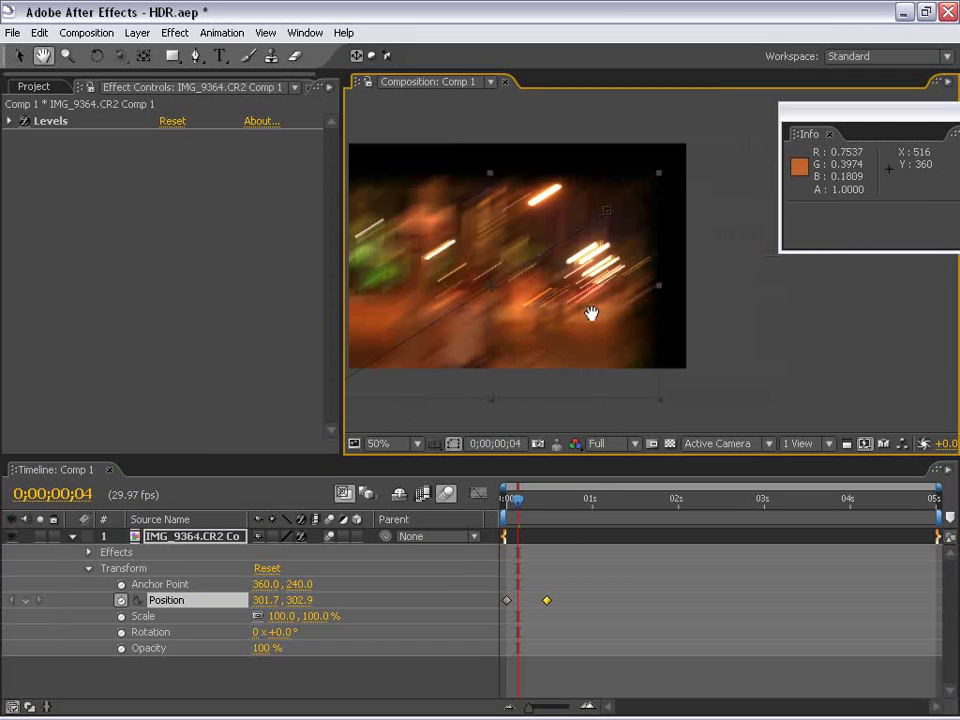
pyautogui.scroll(2, 591, 313)
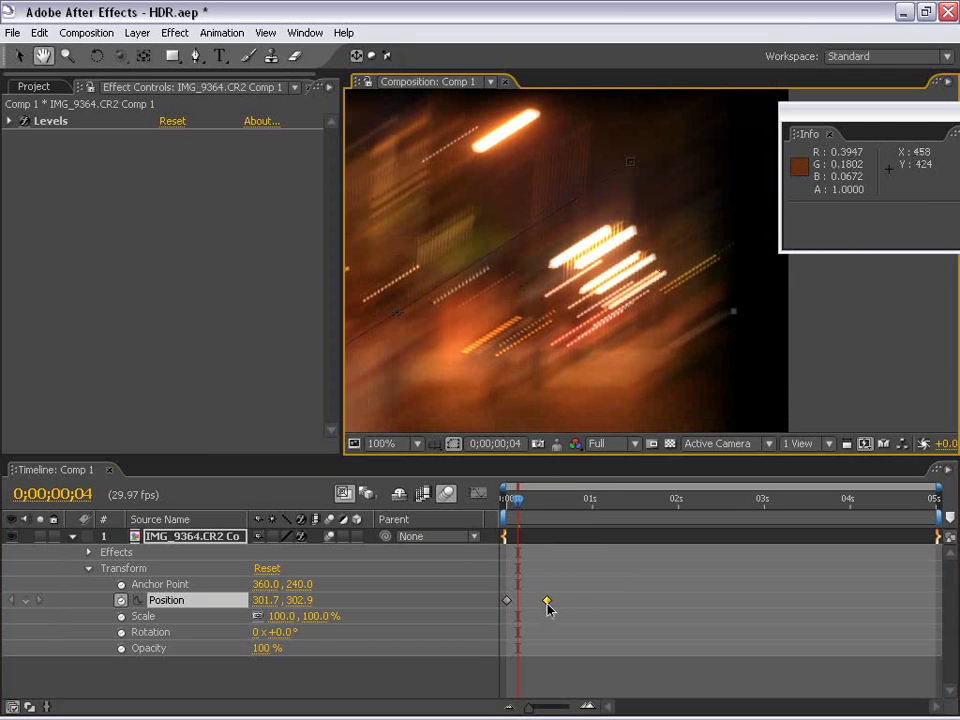
pyautogui.moveTo(547, 603); pyautogui.dragTo(566, 602)
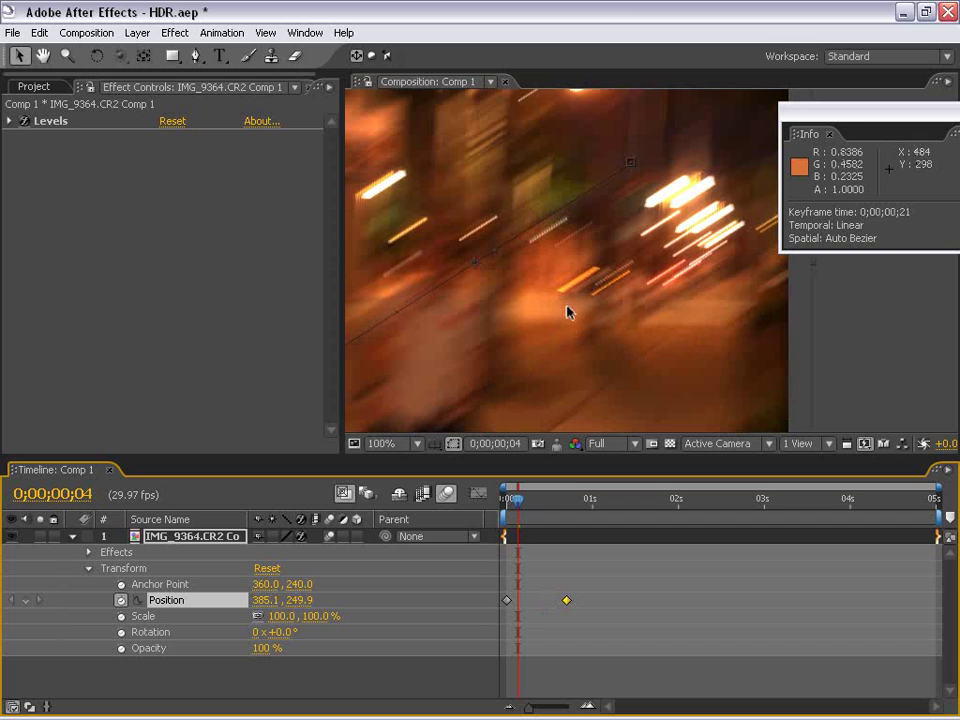
pyautogui.press('h')
pyautogui.scroll(-2, 566, 313)
pyautogui.moveTo(579, 279); pyautogui.dragTo(563, 289)
pyautogui.hotkey('ctrl', 'z')
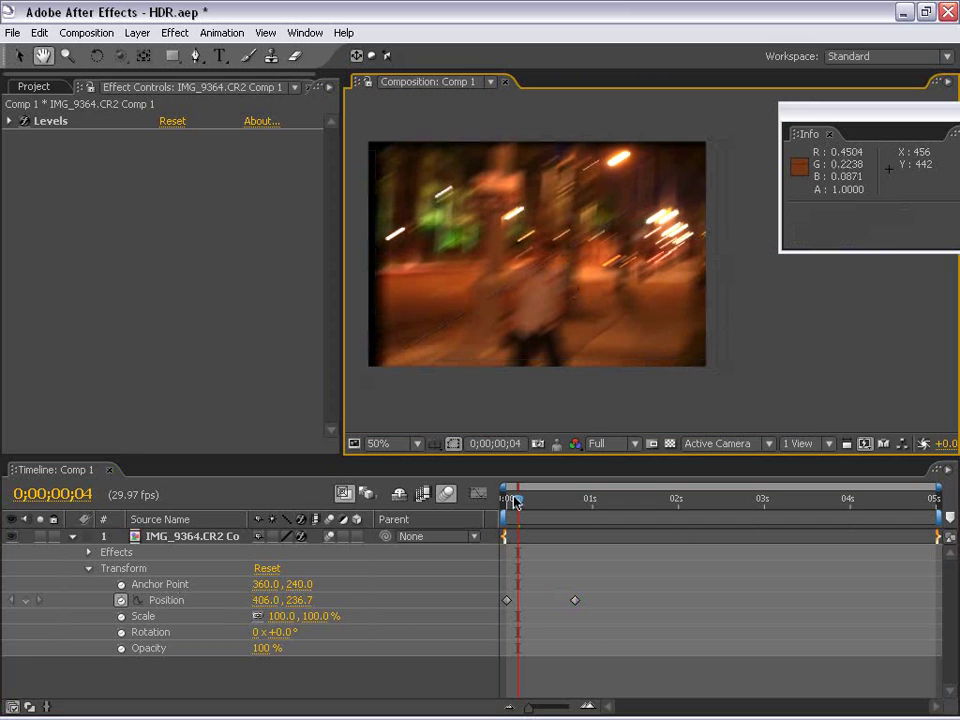
# - Ease the keyframes around frame 27 with F9 and play a RAM preview
pyautogui.click(583, 505)
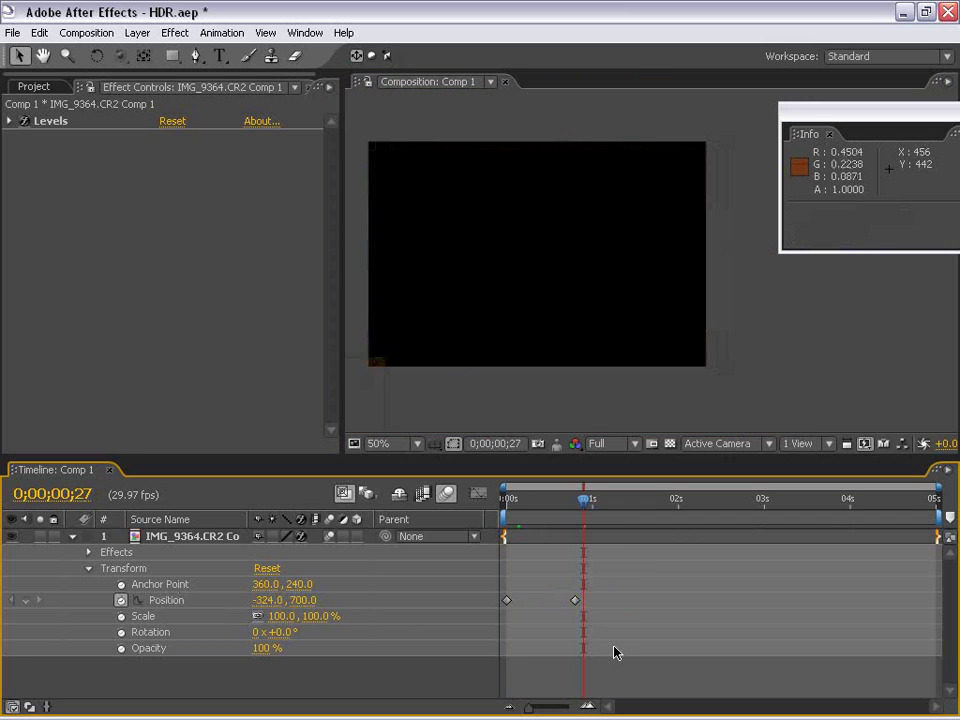
pyautogui.moveTo(615, 651); pyautogui.dragTo(460, 612)
pyautogui.hotkey('ctrl', 'z')
pyautogui.moveTo(634, 572); pyautogui.dragTo(468, 632)
pyautogui.press('F9')
pyautogui.press('KP_0')
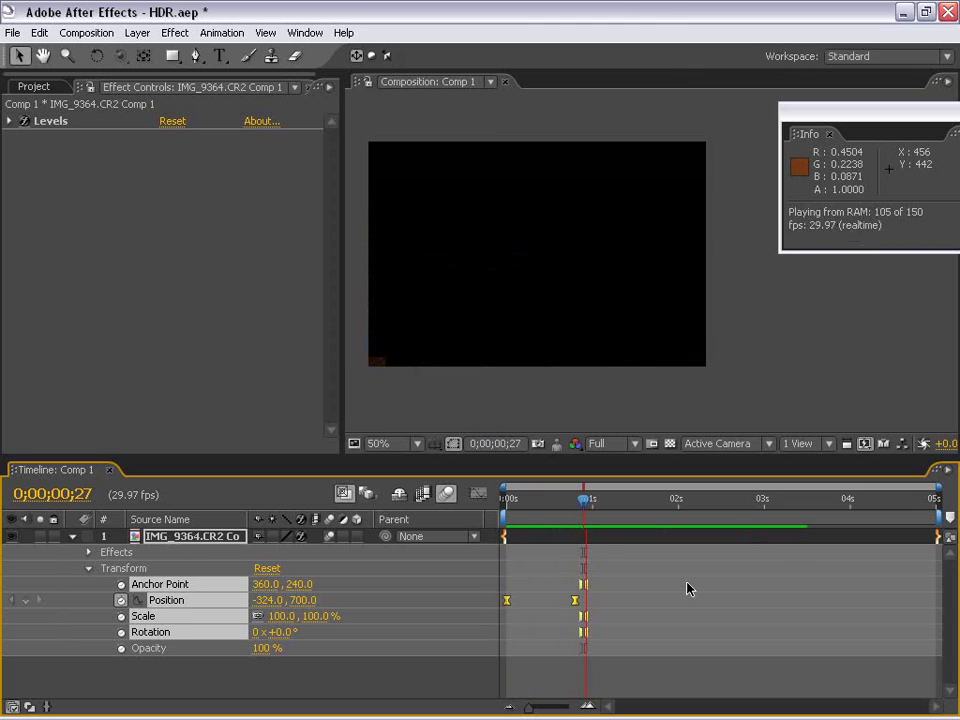
# - Compare the project at 8 bpc and 32 bpc, leaving it at 32 bpc
pyautogui.click(567, 498)
pyautogui.moveTo(567, 498); pyautogui.dragTo(526, 498)
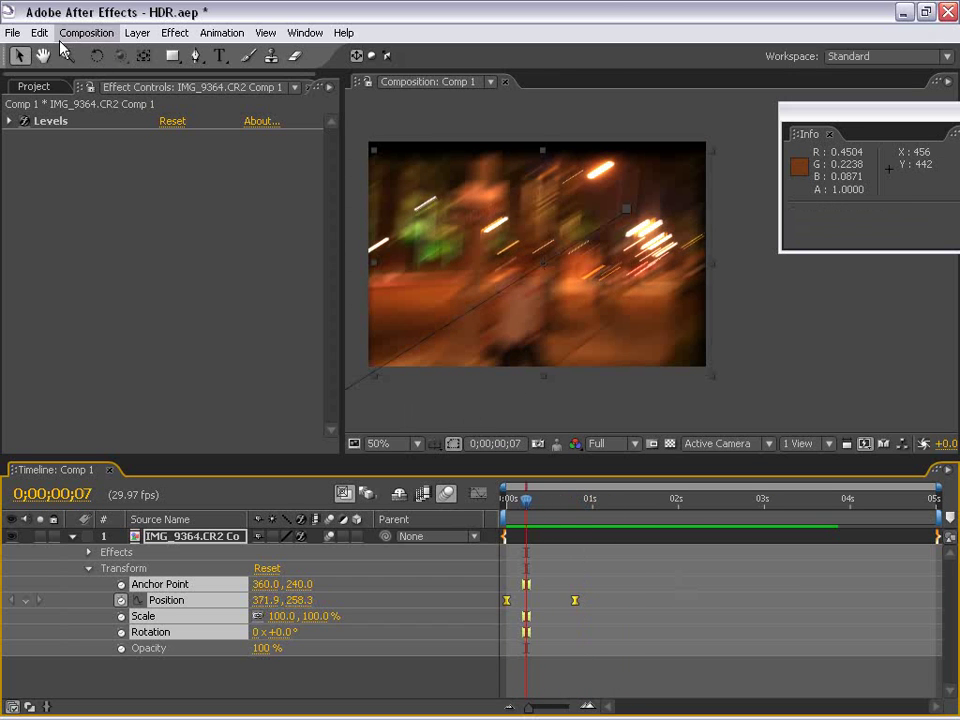
pyautogui.click(30, 88)
pyautogui.click(90, 446)
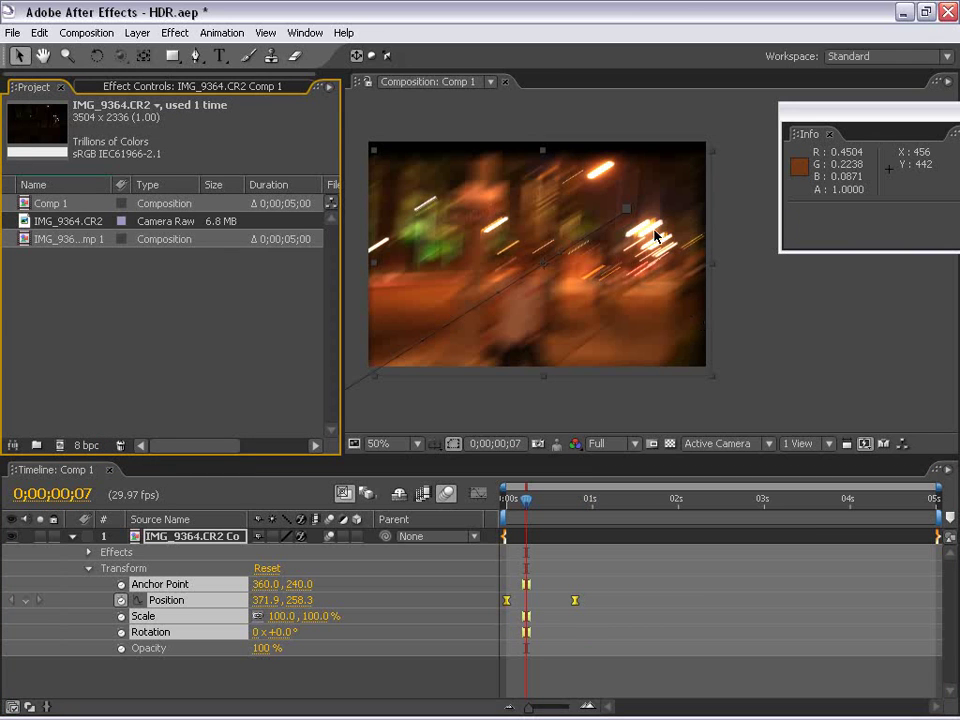
pyautogui.scroll(2, 579, 276)
pyautogui.scroll(-2, 619, 272)
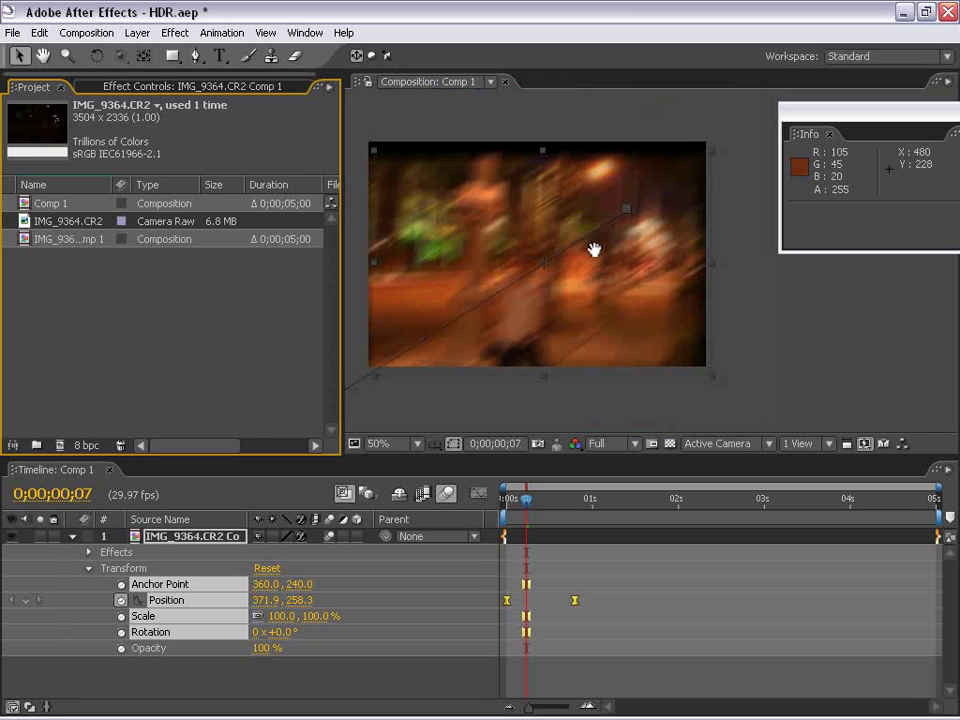
pyautogui.moveTo(594, 249); pyautogui.dragTo(619, 244)
pyautogui.click(92, 446)
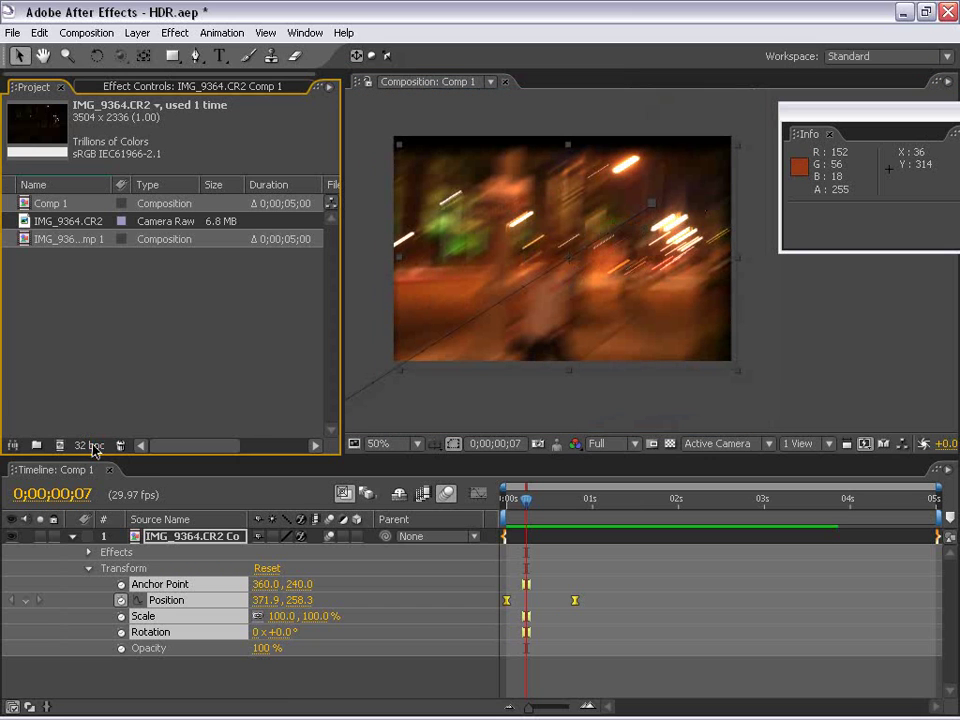
pyautogui.click(92, 446)
pyautogui.click(92, 446)
pyautogui.click(92, 446)
# - Delete the animated photo layer from Comp 1 and clear the project selection
pyautogui.click(611, 594)
pyautogui.moveTo(526, 498)
pyautogui.mouseDown()
pyautogui.moveTo(546, 497)
pyautogui.moveTo(511, 502)
pyautogui.mouseUp()
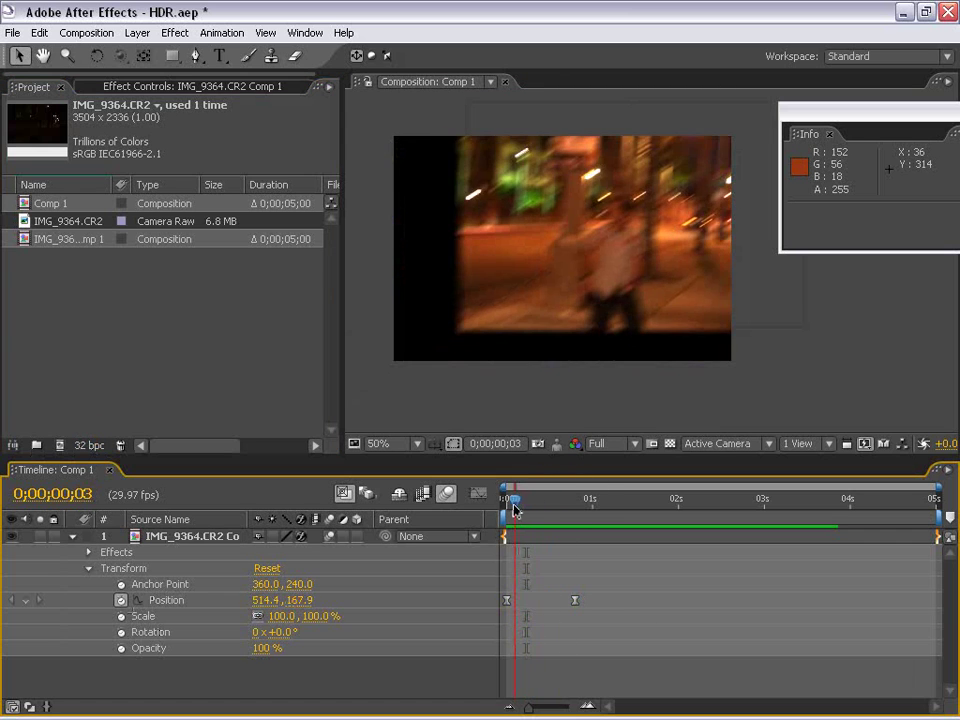
pyautogui.click(557, 534)
pyautogui.press('Delete')
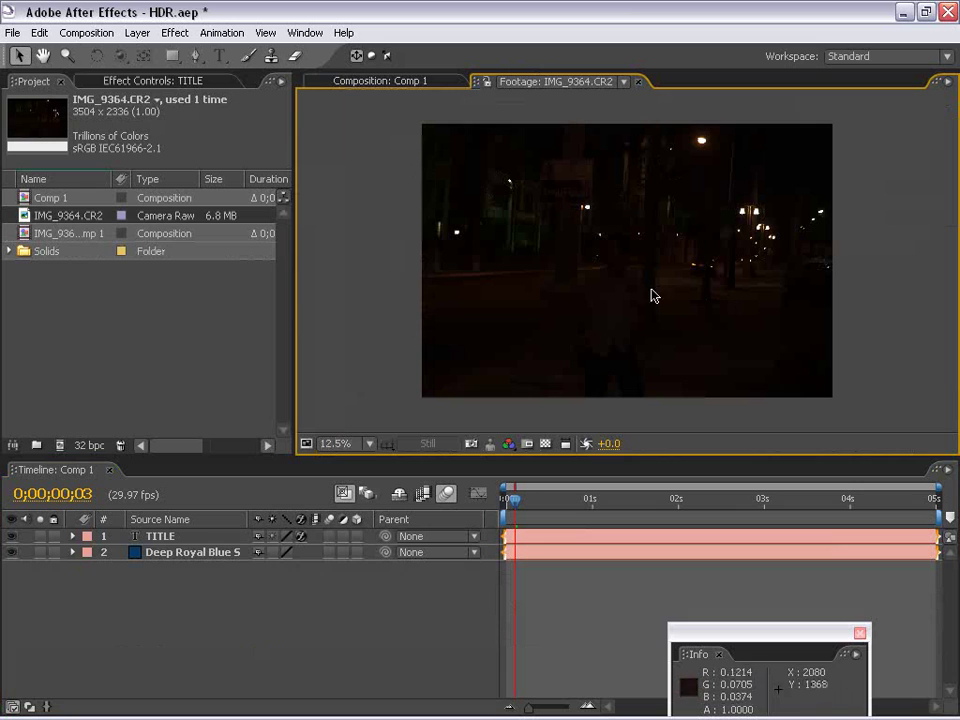
pyautogui.click(168, 344)
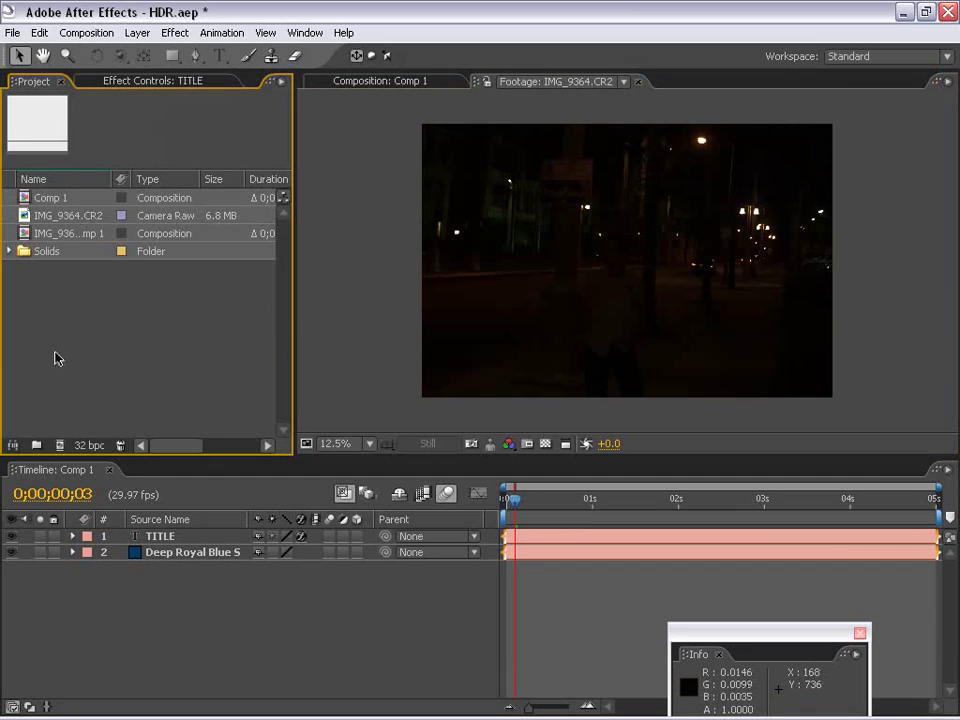
# - View all seven pool exposures, IMG_6107 through IMG_6113, in the raw viewer, then close it
pyautogui.hotkey('alt', 'Tab')
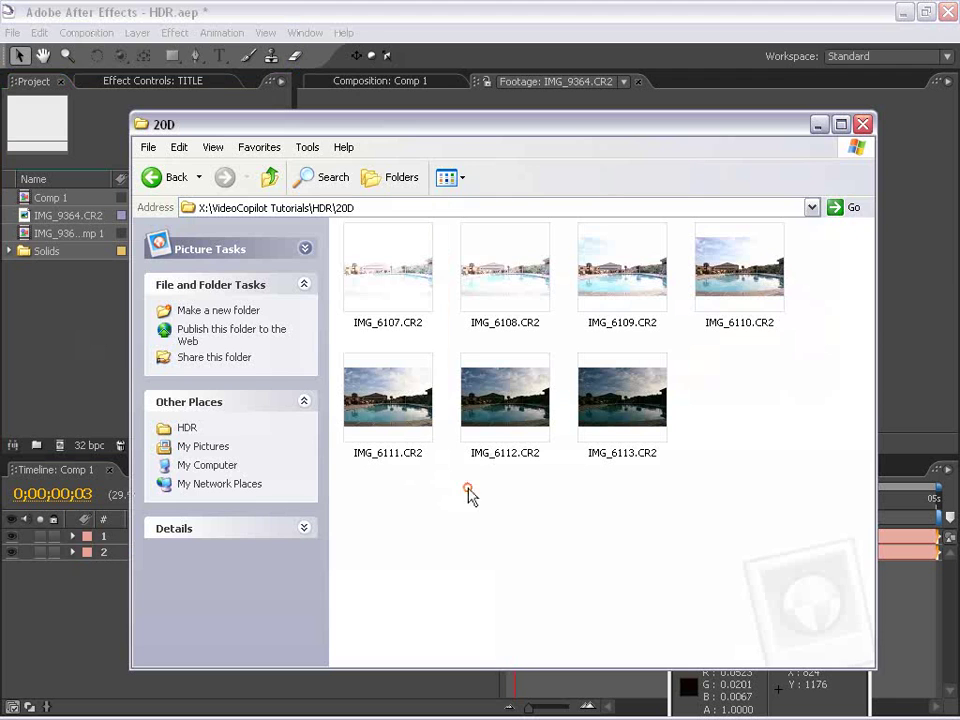
pyautogui.doubleClick(380, 276)
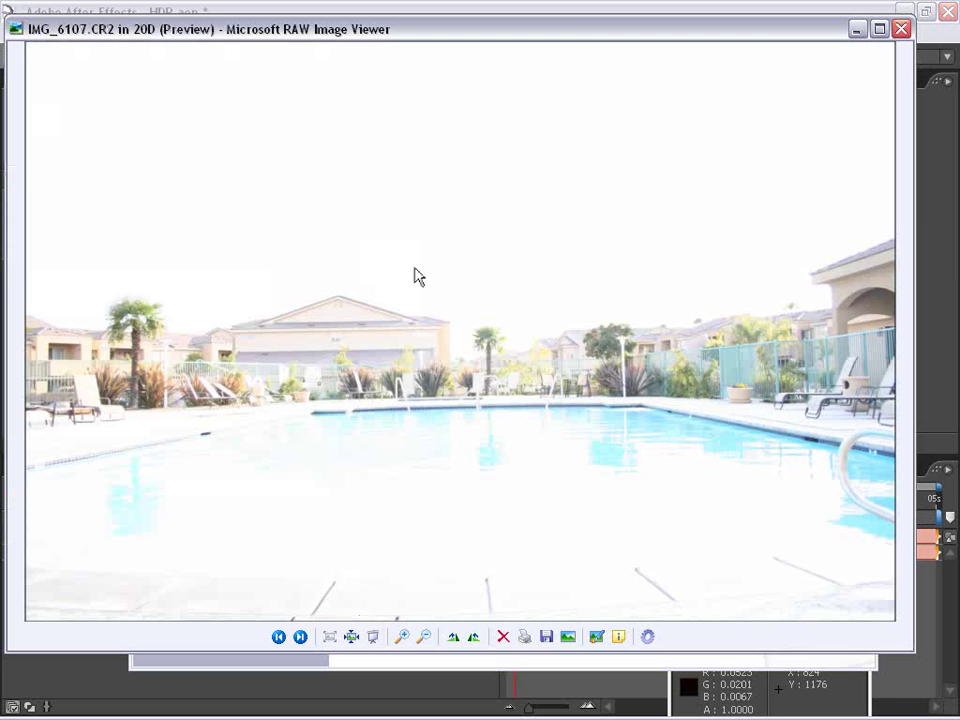
pyautogui.click(301, 637)
pyautogui.click(301, 637)
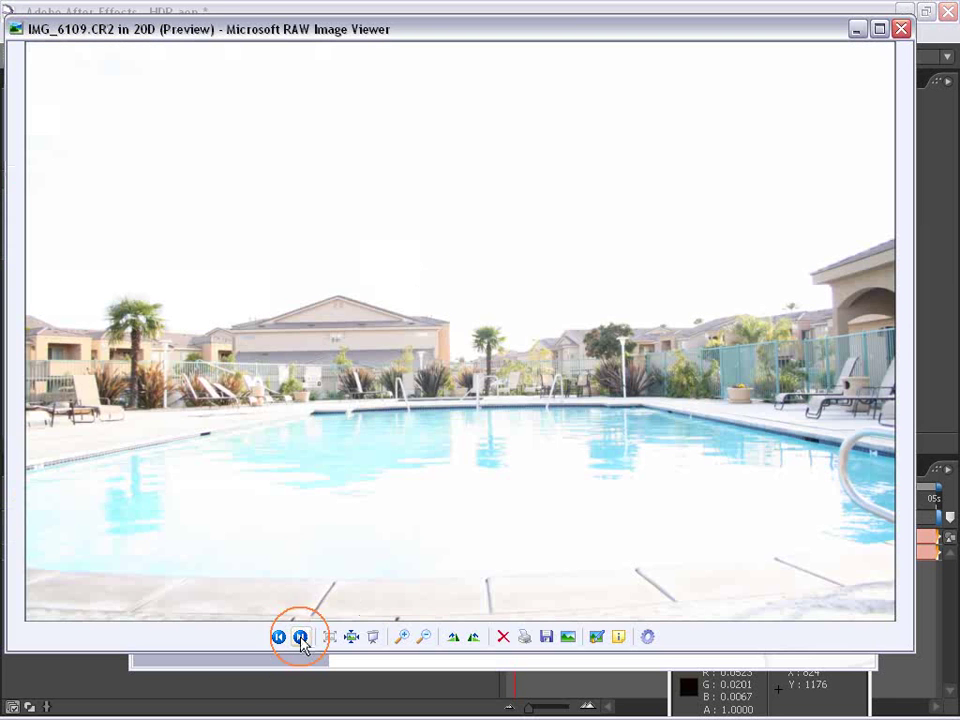
pyautogui.click(301, 637)
pyautogui.click(301, 637)
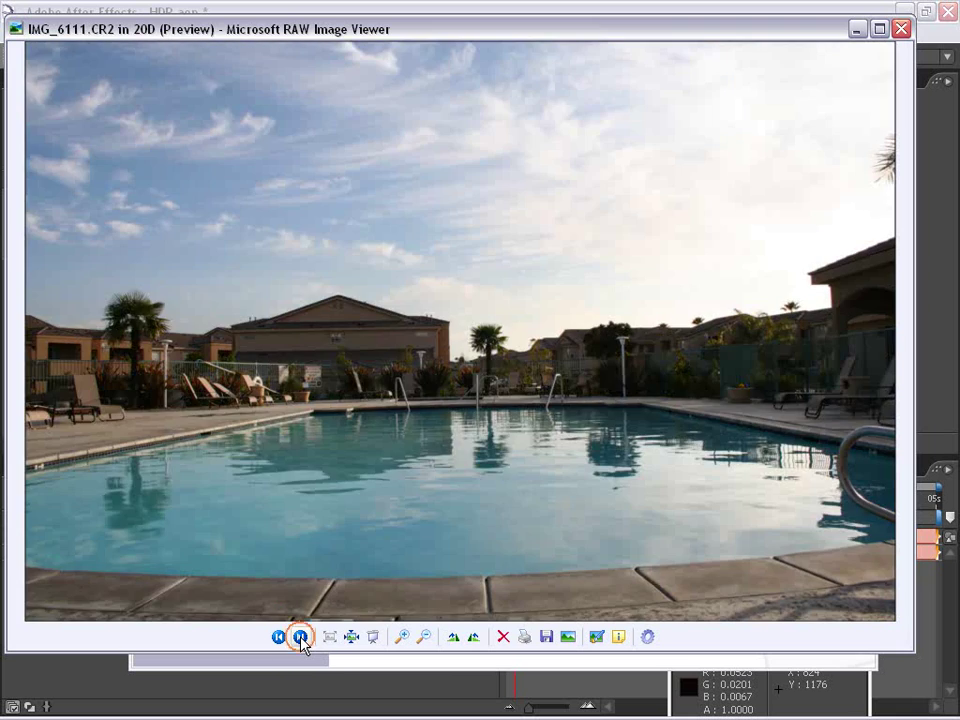
pyautogui.click(301, 637)
pyautogui.click(301, 637)
pyautogui.click(301, 637)
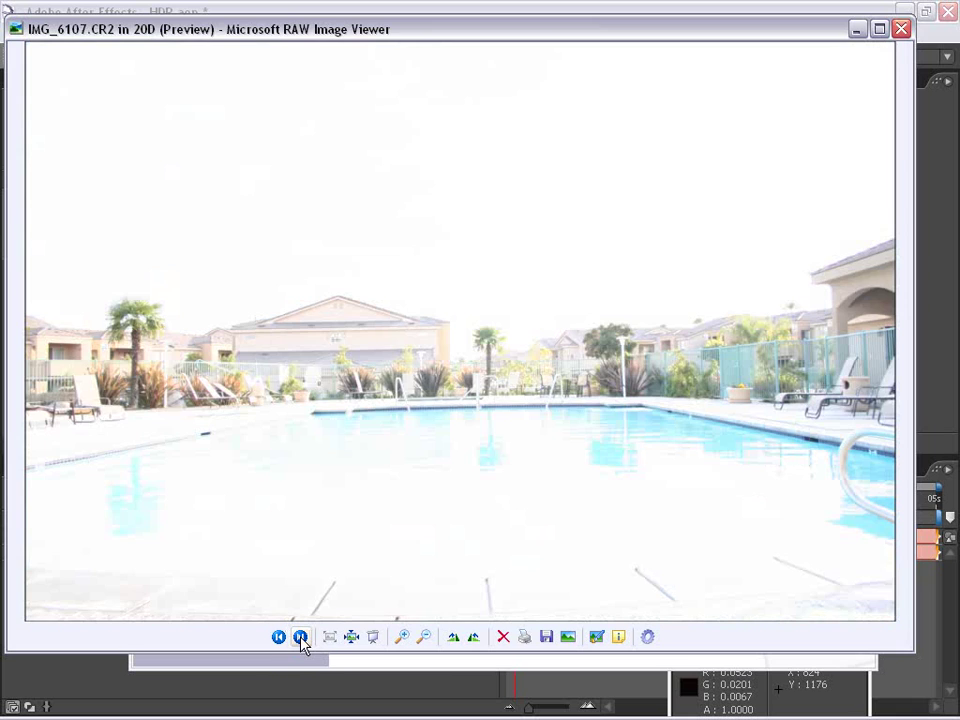
pyautogui.click(279, 637)
pyautogui.hotkey('alt', 'F4')
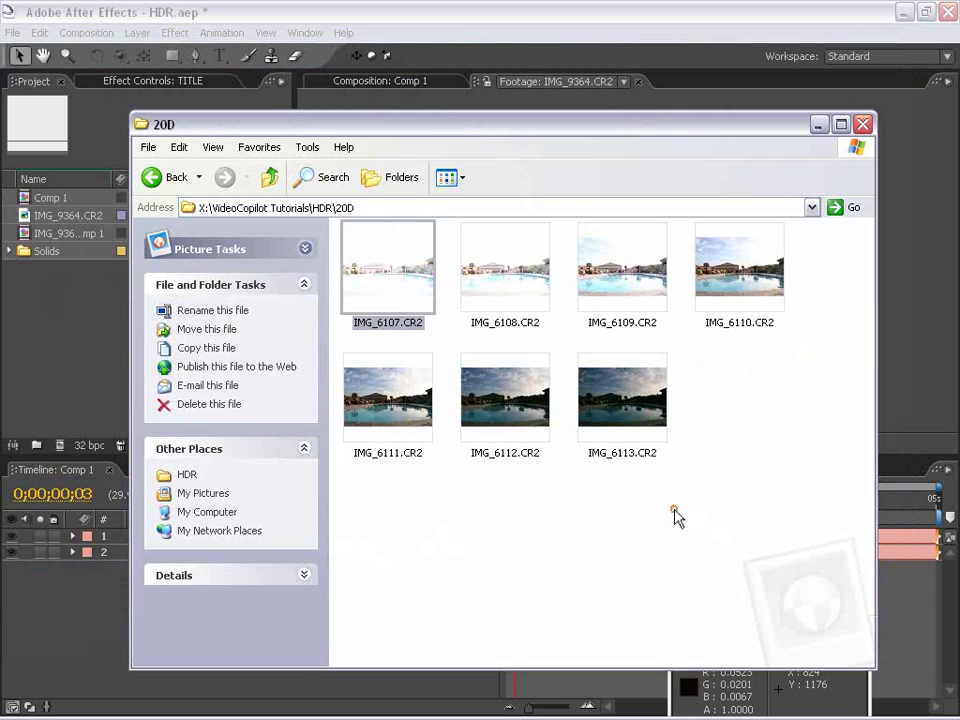
pyautogui.click(675, 515)
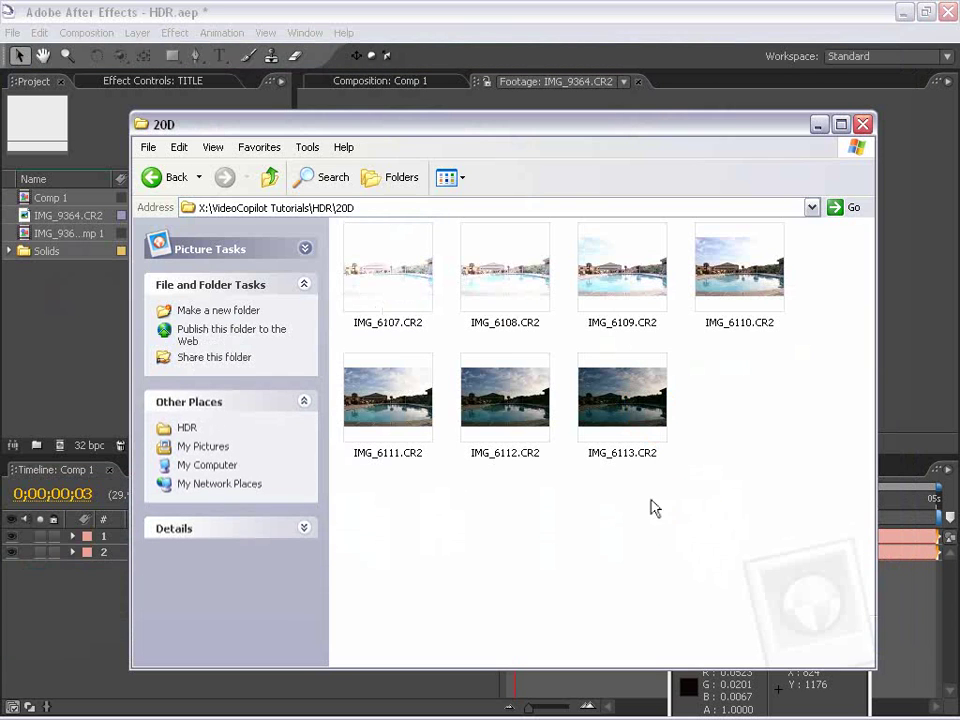
pyautogui.moveTo(707, 482); pyautogui.dragTo(516, 523)
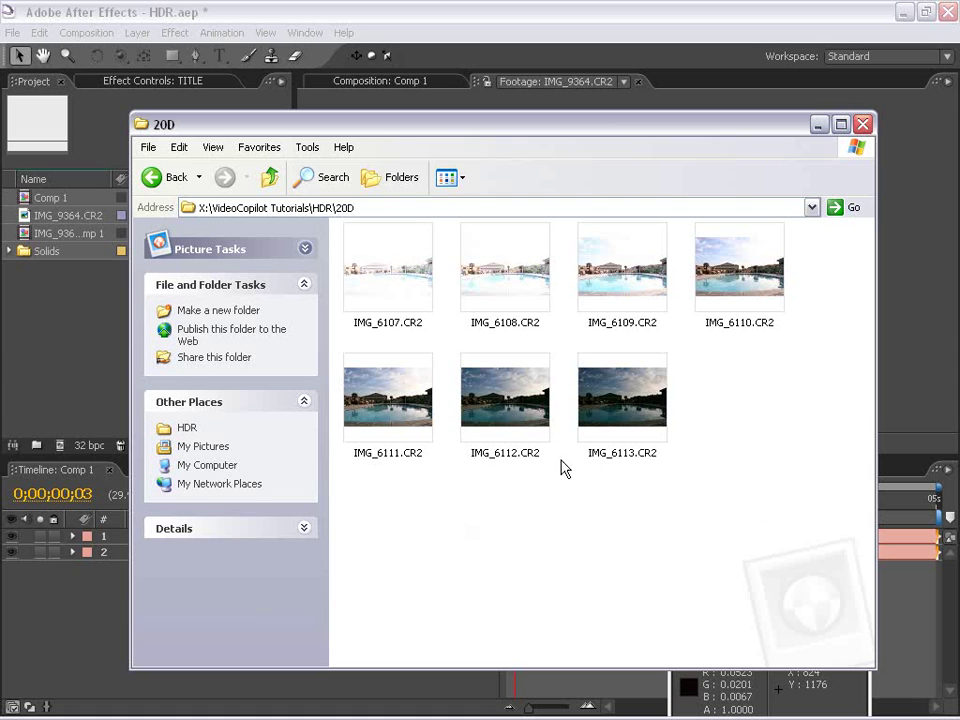
pyautogui.click(628, 420)
pyautogui.click(505, 405)
pyautogui.click(388, 400)
pyautogui.click(726, 272)
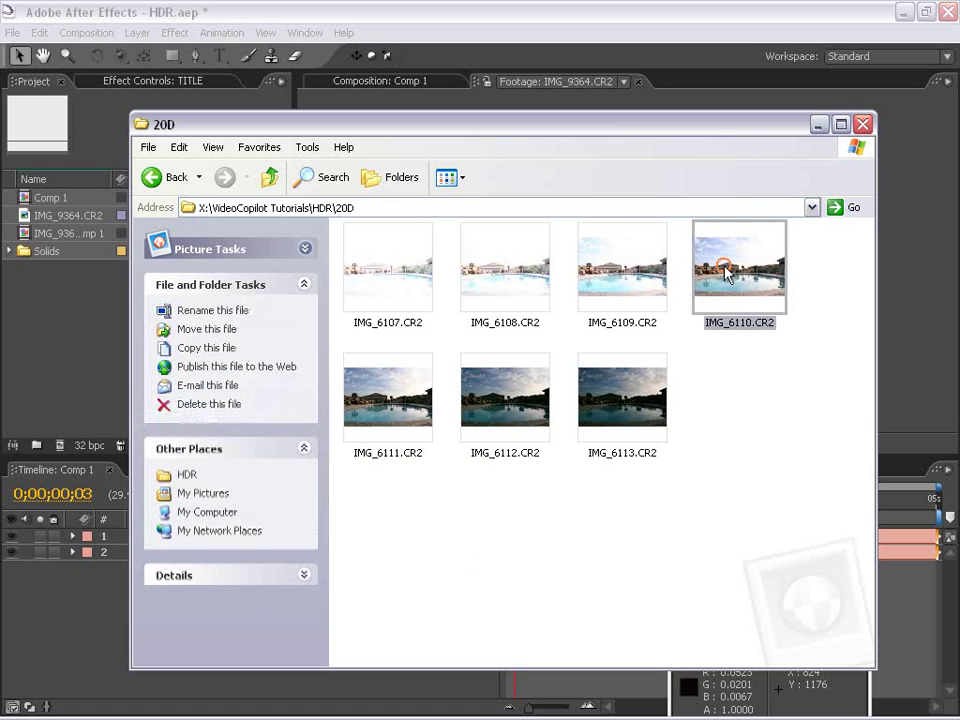
pyautogui.click(622, 268)
pyautogui.click(501, 253)
pyautogui.click(388, 400)
pyautogui.click(470, 418)
pyautogui.click(651, 425)
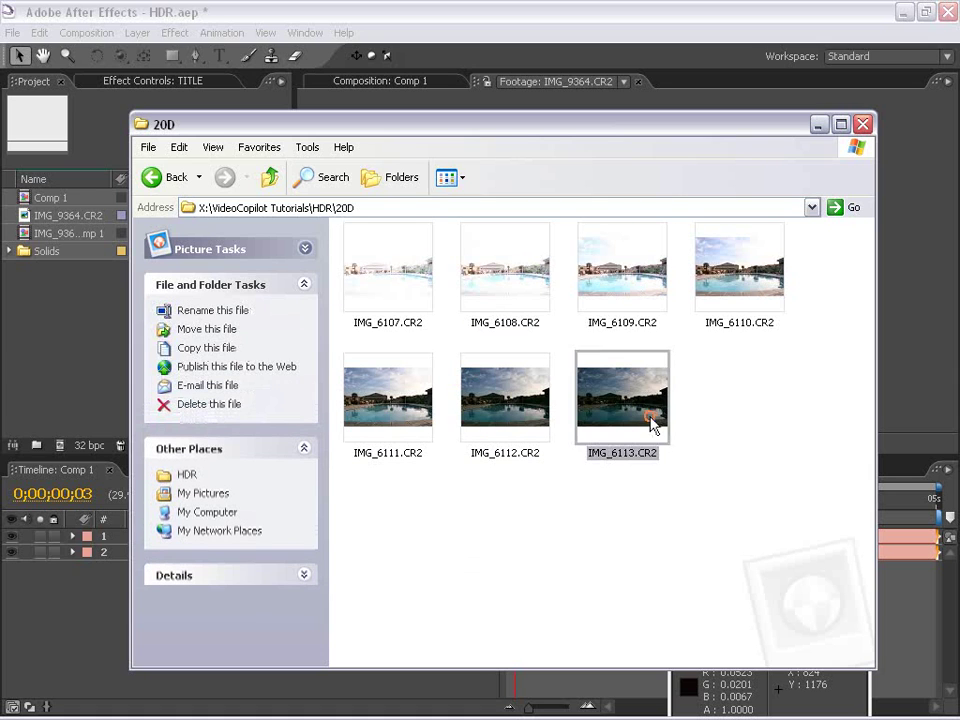
pyautogui.click(789, 536)
pyautogui.hotkey('ctrl', 'a')
pyautogui.moveTo(831, 594); pyautogui.dragTo(340, 222)
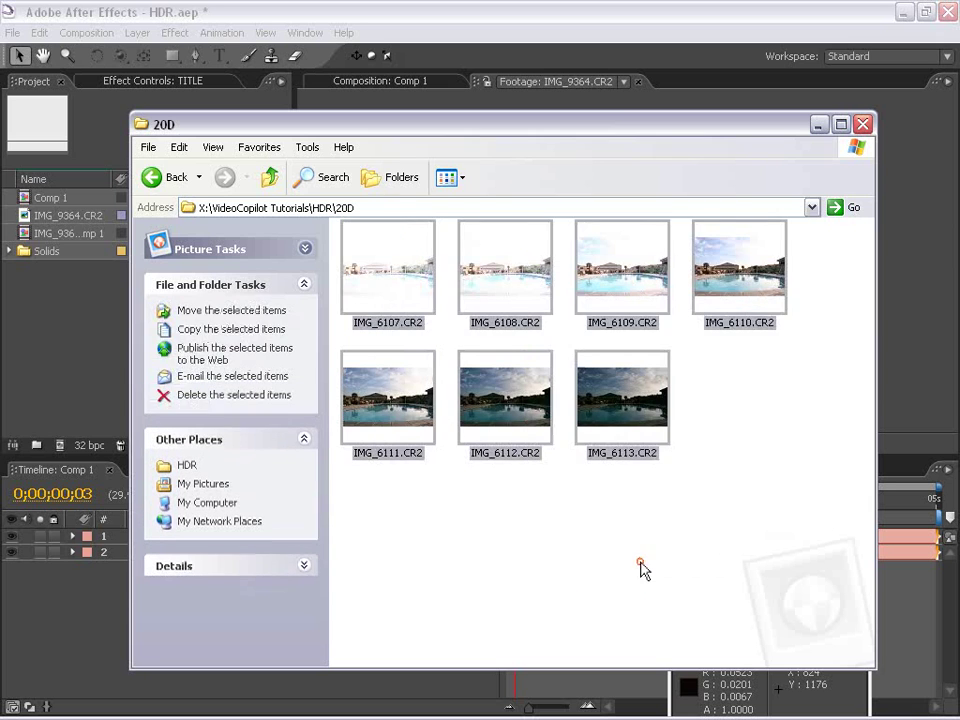
pyautogui.click(771, 519)
pyautogui.moveTo(771, 519); pyautogui.dragTo(349, 268)
pyautogui.click(529, 540)
pyautogui.hotkey('alt', 'Tab')
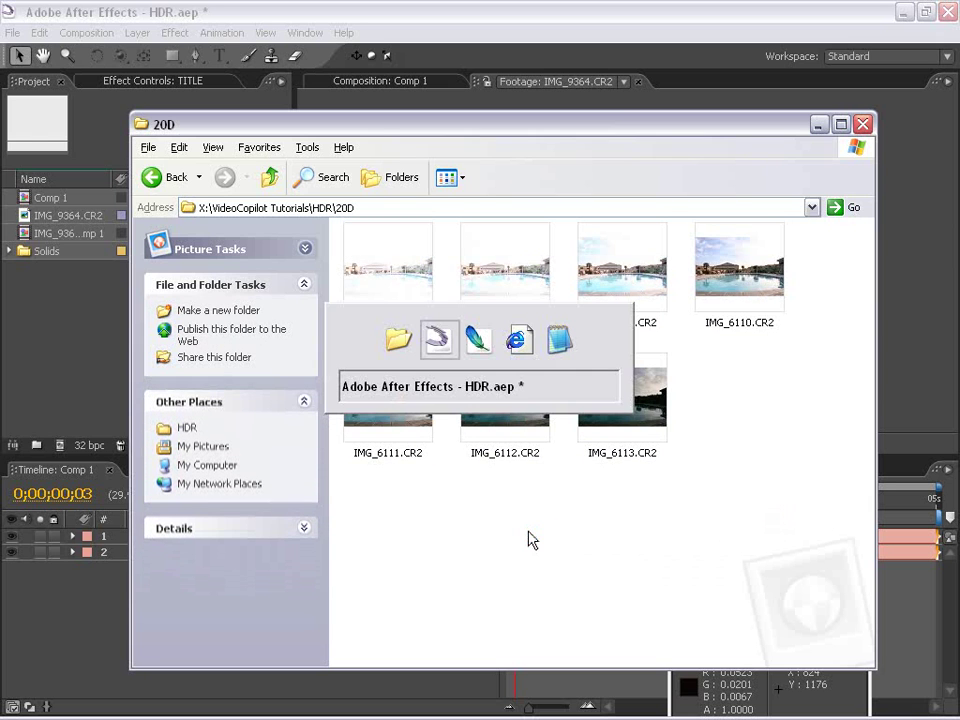
# - Load IMG_6107.CR2 through IMG_6113.CR2 as source files in Merge to HDR
pyautogui.hotkey('alt', 'Tab')
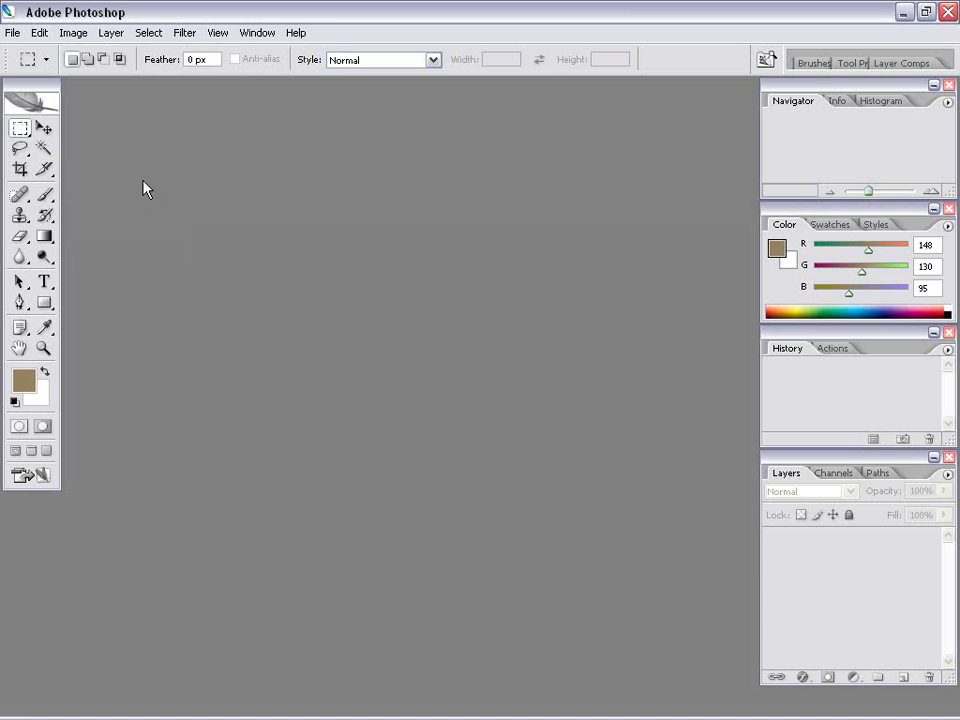
pyautogui.click(11, 32)
pyautogui.moveTo(29, 368)
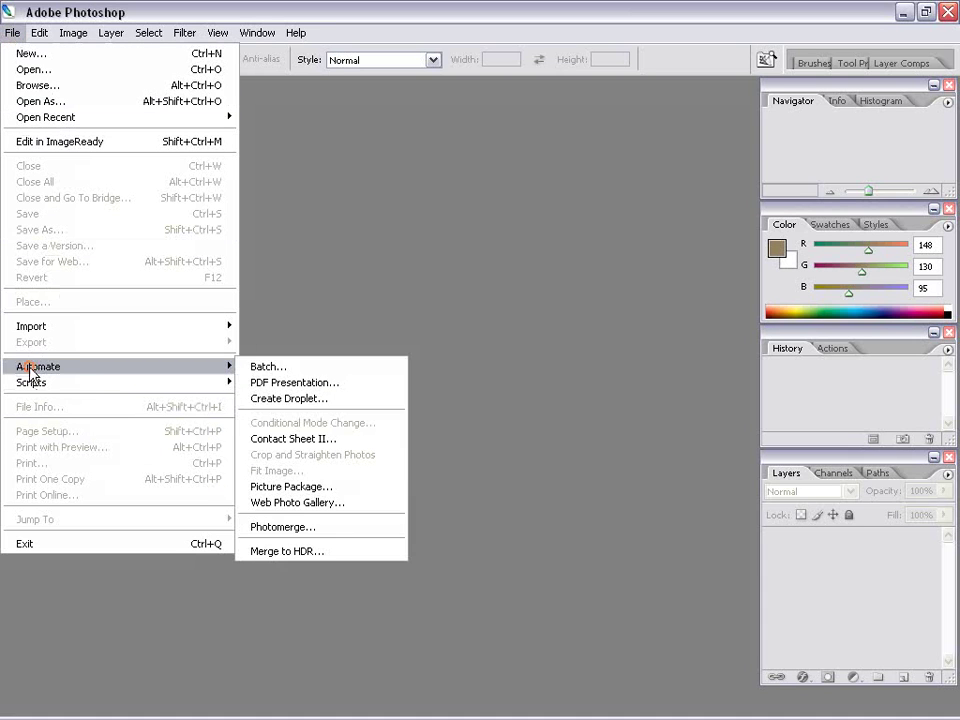
pyautogui.click(316, 552)
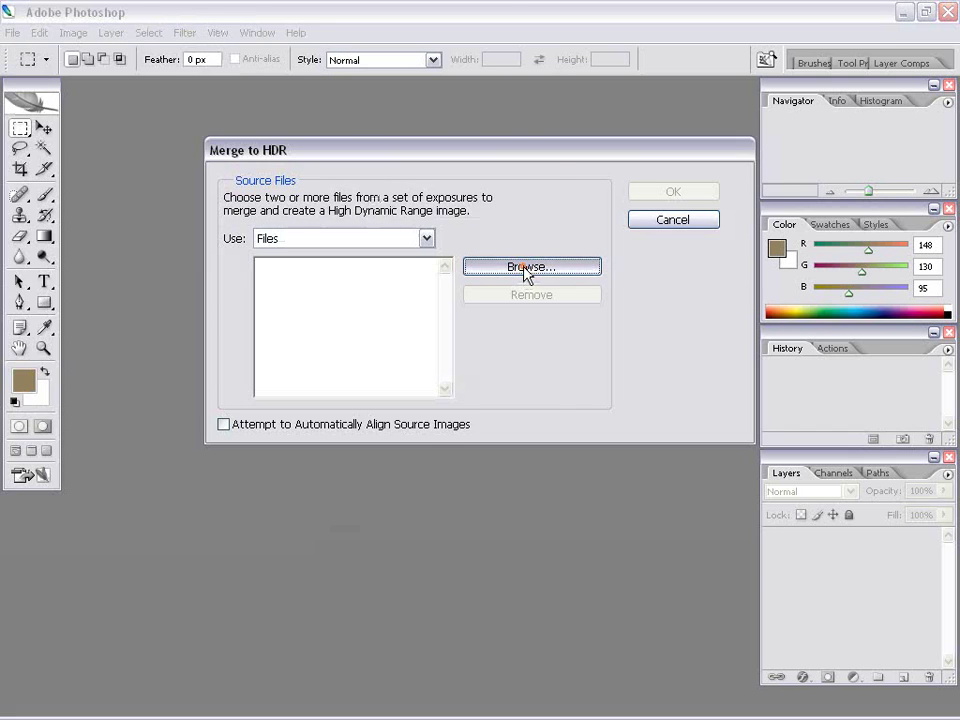
pyautogui.click(527, 268)
pyautogui.moveTo(249, 300); pyautogui.dragTo(157, 108)
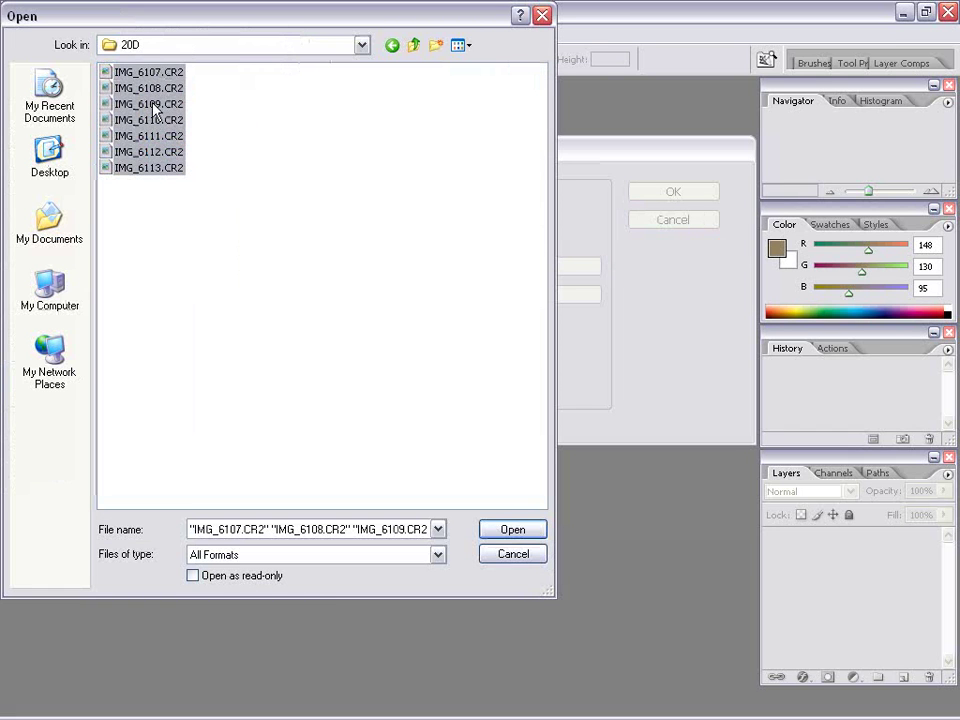
pyautogui.moveTo(216, 216); pyautogui.dragTo(133, 72)
pyautogui.click(516, 531)
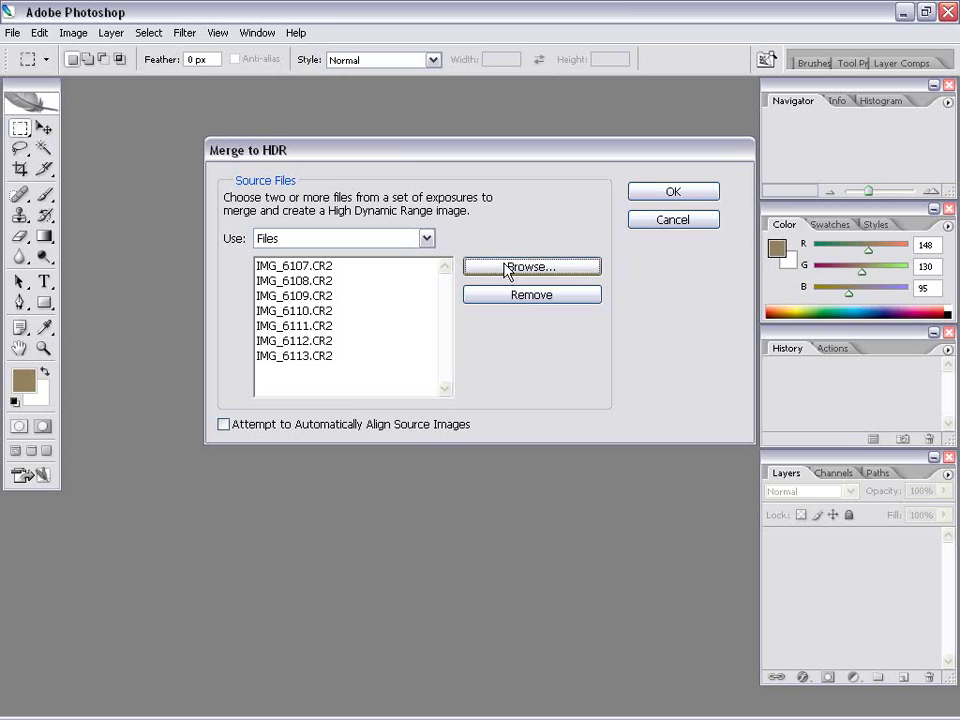
# - Merge the exposures, lower the white point, and create the 32 Bit/Channel Untitled HDR 00 document
pyautogui.click(678, 196)
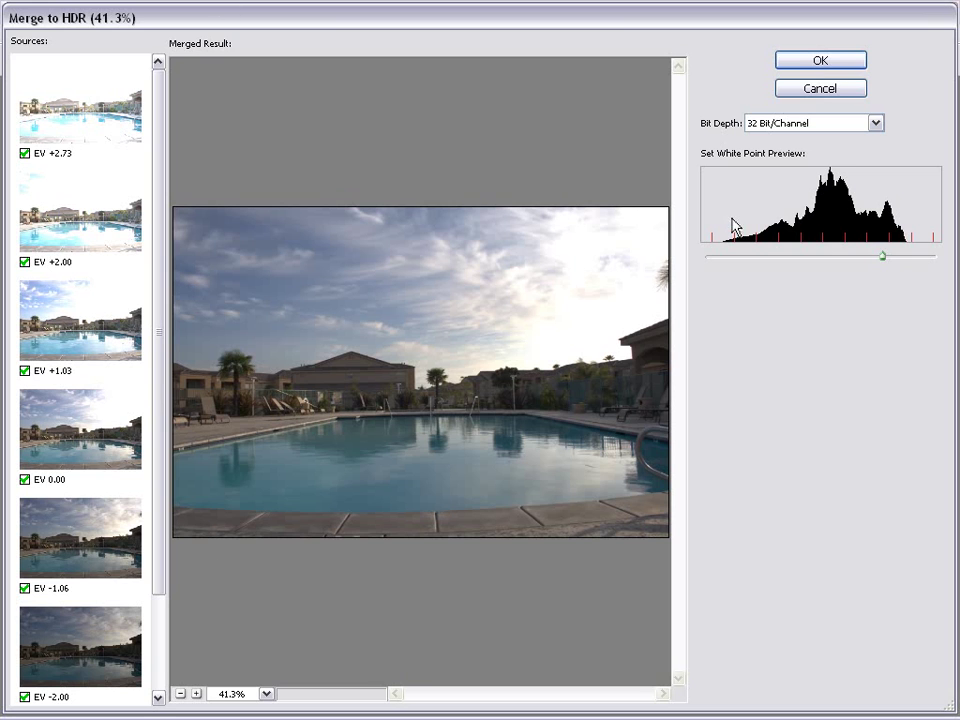
pyautogui.moveTo(882, 257); pyautogui.dragTo(864, 256)
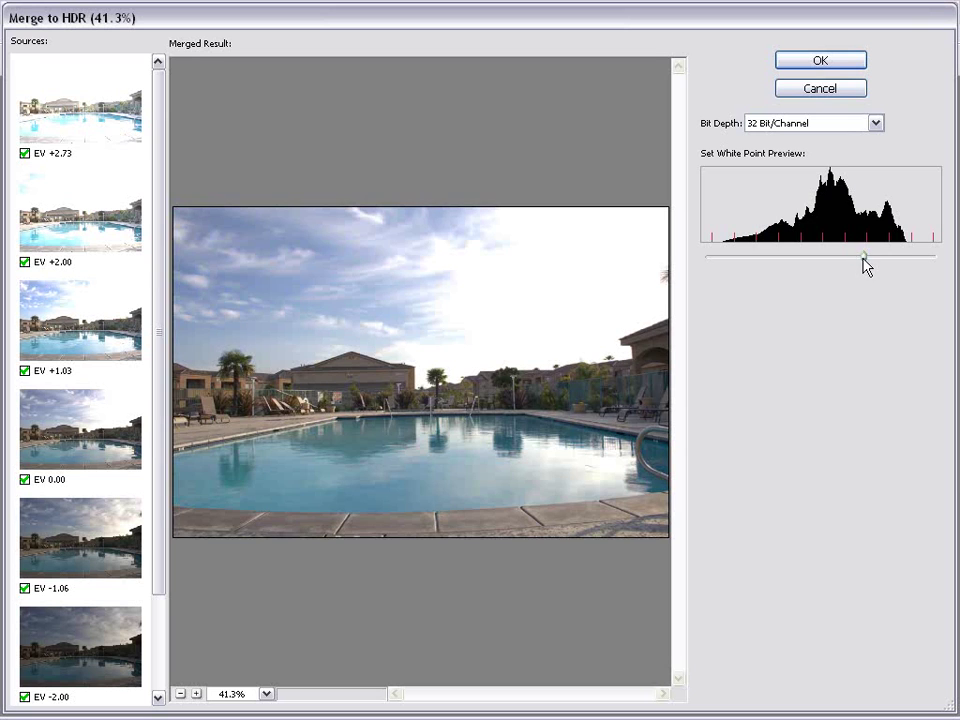
pyautogui.click(820, 60)
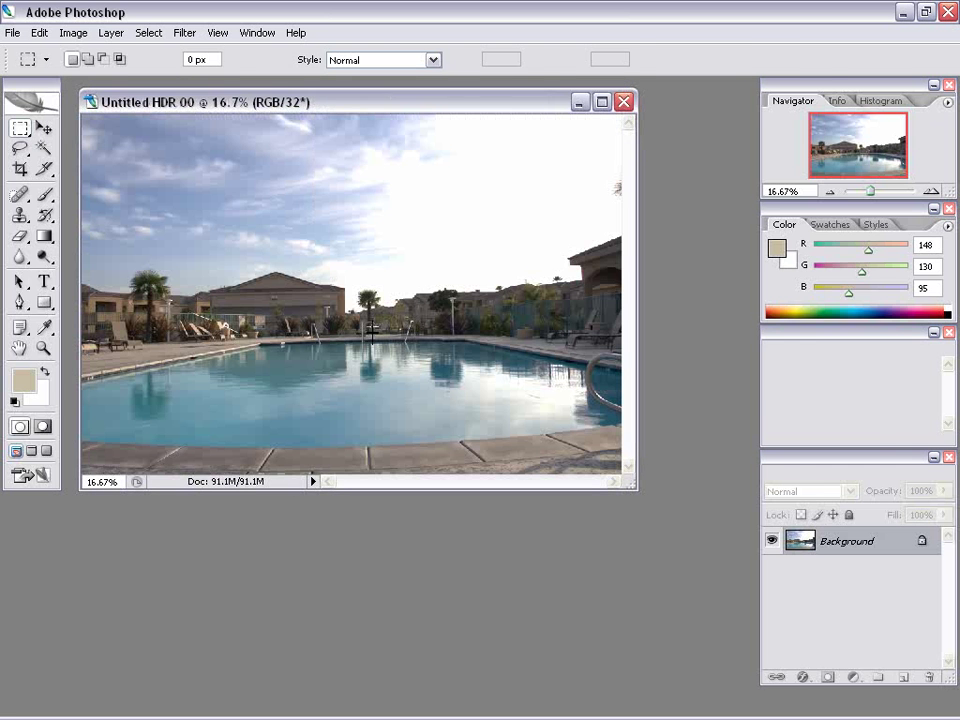
# - Save a copy of the merged HDR image in OpenEXR (*.EXR) format as pool_01.exr
pyautogui.click(13, 32)
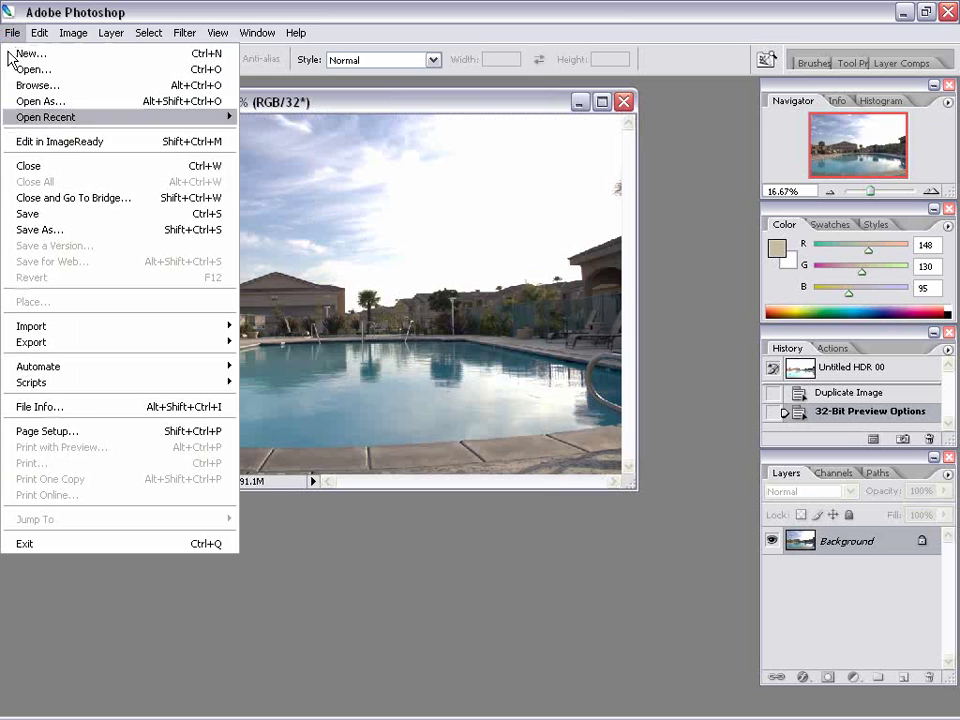
pyautogui.click(50, 231)
pyautogui.click(234, 372)
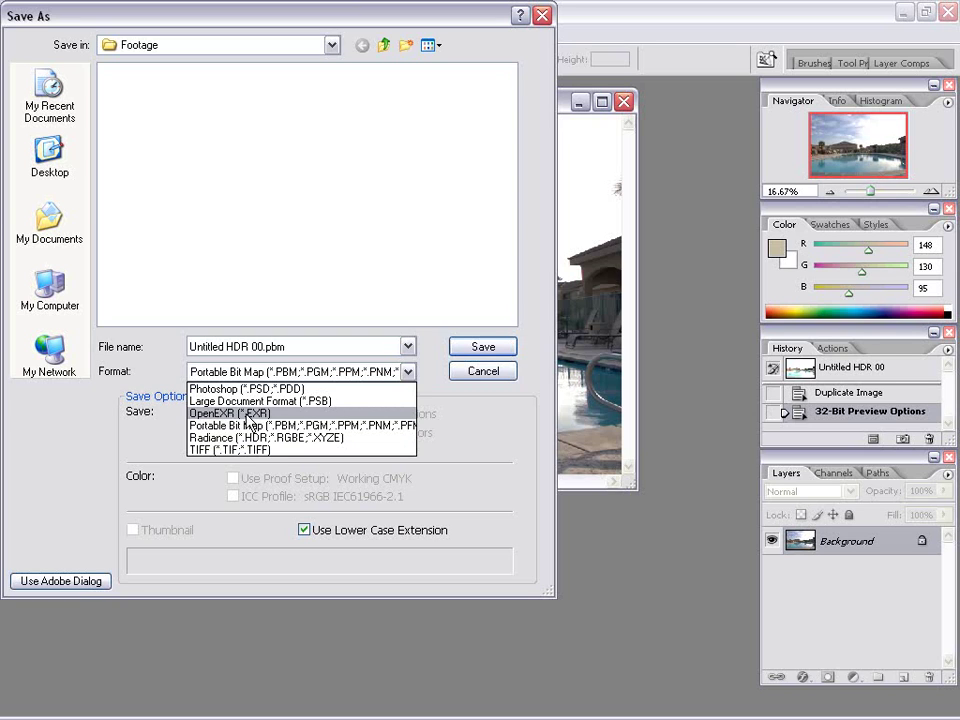
pyautogui.click(250, 413)
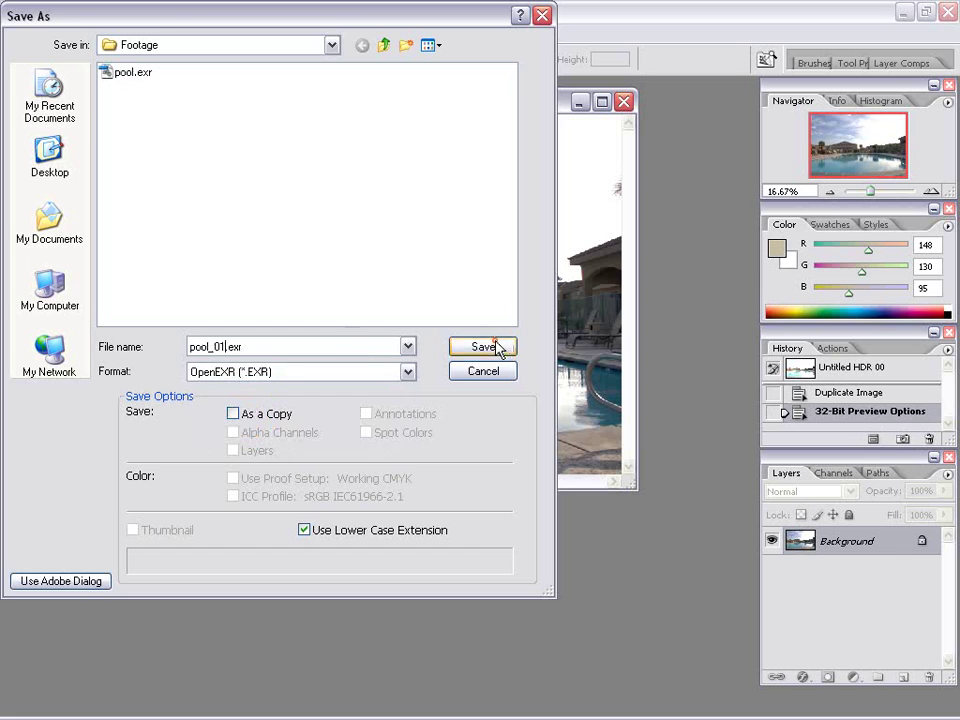
pyautogui.click(496, 346)
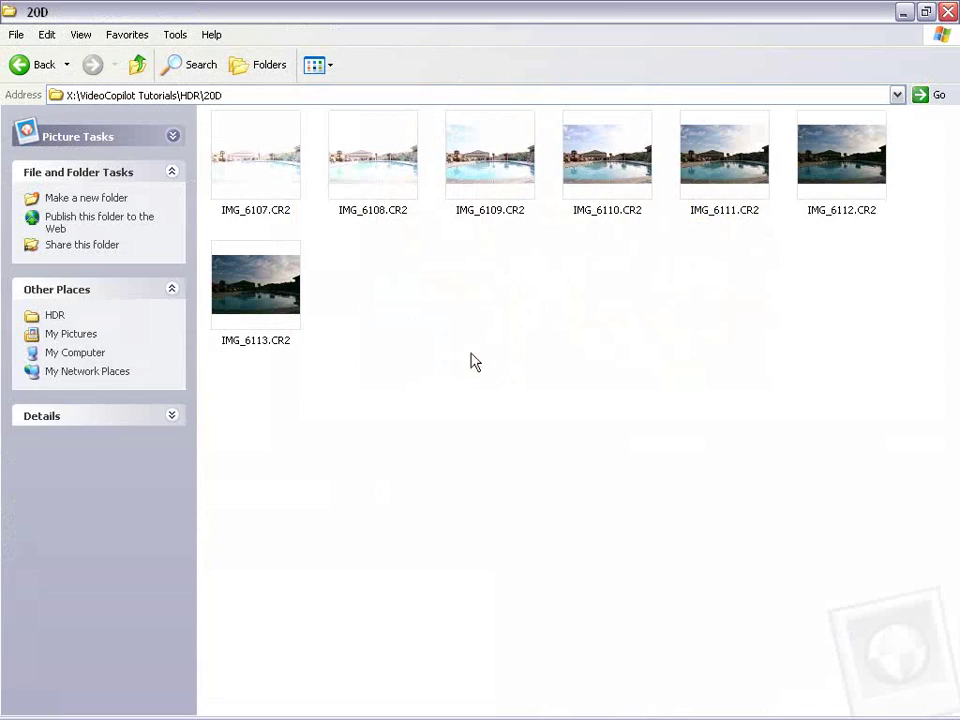
# - Preview IMG_6110.CR2 in the RAW Image Viewer, then close the viewer window
pyautogui.click(587, 178)
pyautogui.doubleClick(587, 178)
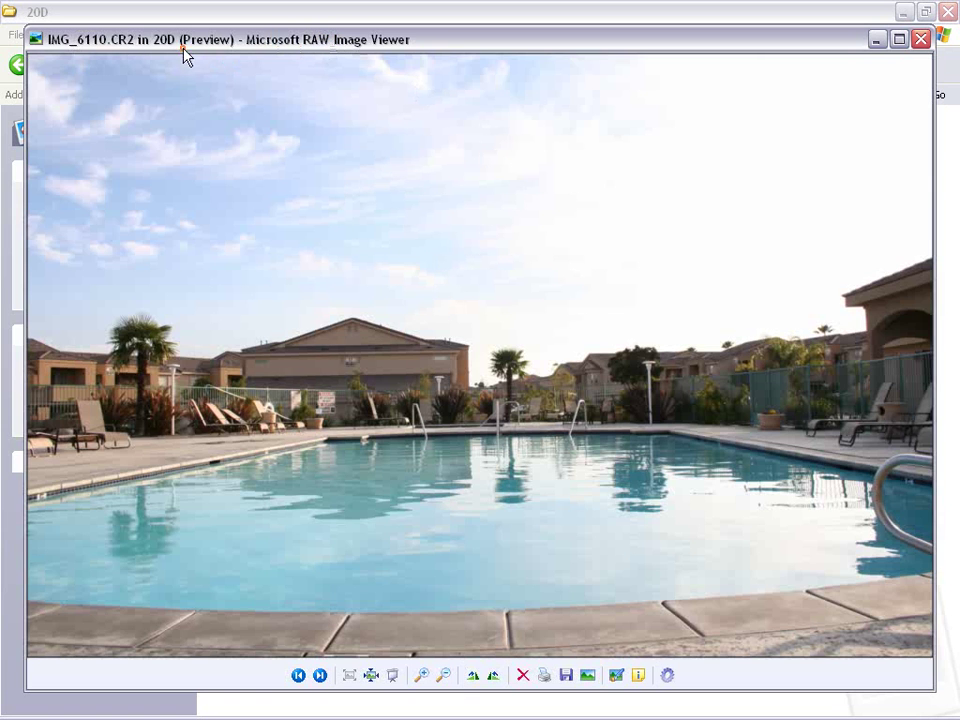
pyautogui.moveTo(182, 49); pyautogui.dragTo(169, 34)
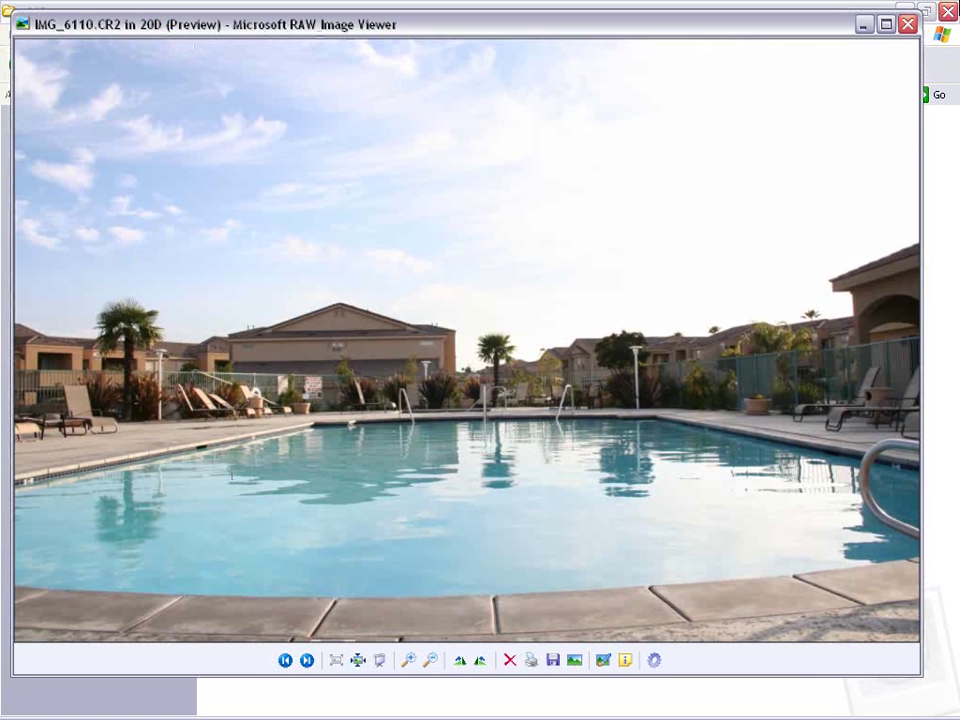
pyautogui.click(907, 23)
# - Deselect the files and launch Internet Explorer from the quick launcher
pyautogui.click(356, 407)
pyautogui.middleClick(364, 414)
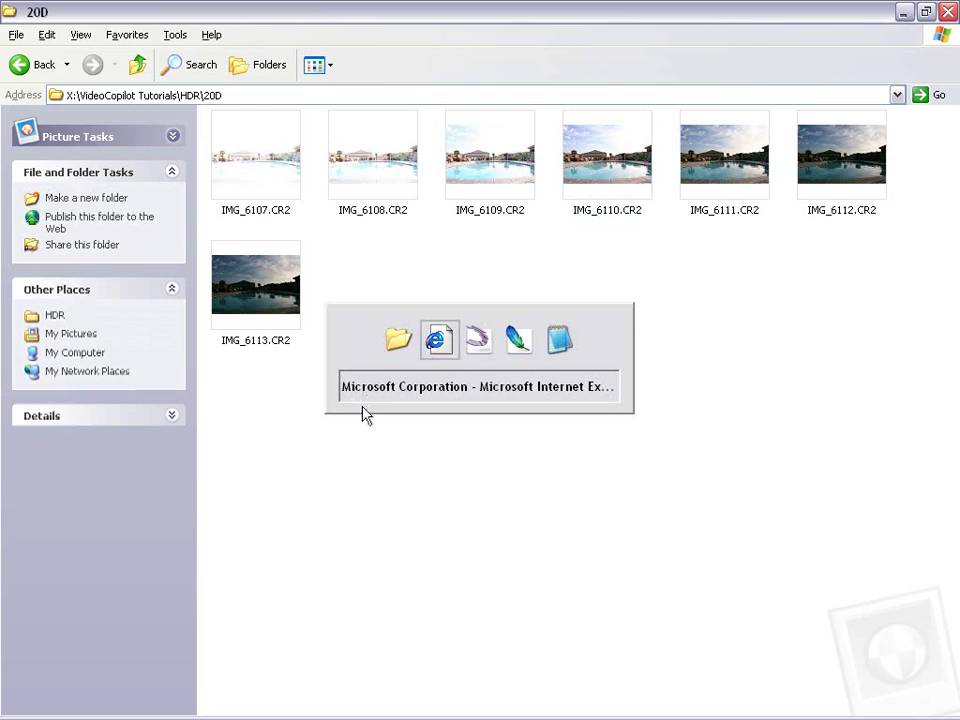
pyautogui.click(439, 336)
# - Search microsoft.com for 'raw viewer' using the autocomplete suggestion
pyautogui.click(708, 143)
pyautogui.write('ra')
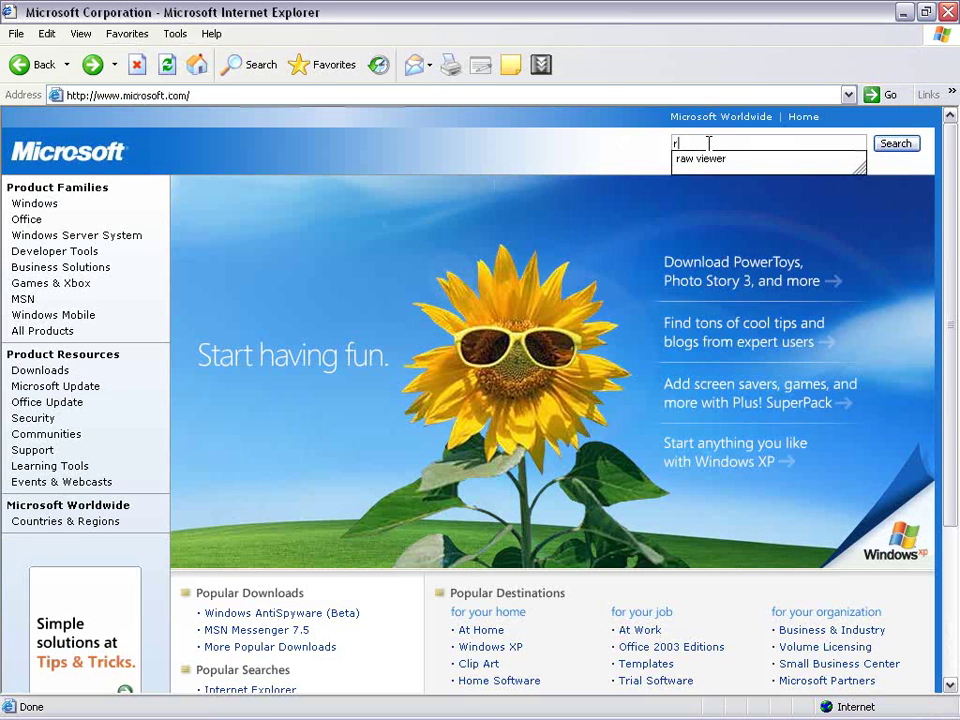
pyautogui.click(700, 158)
pyautogui.click(896, 143)
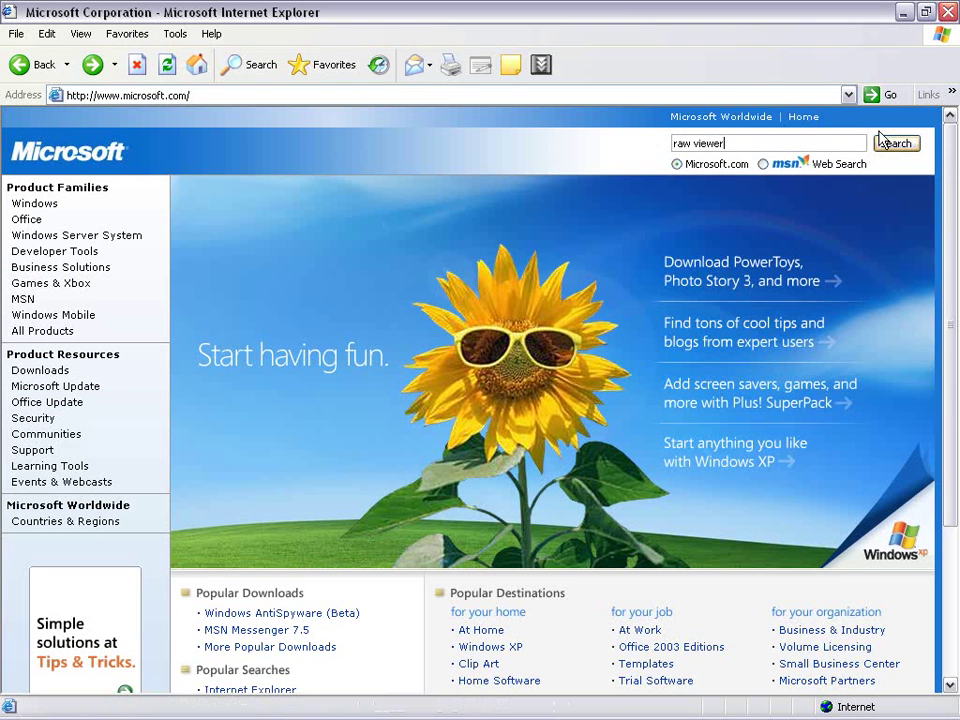